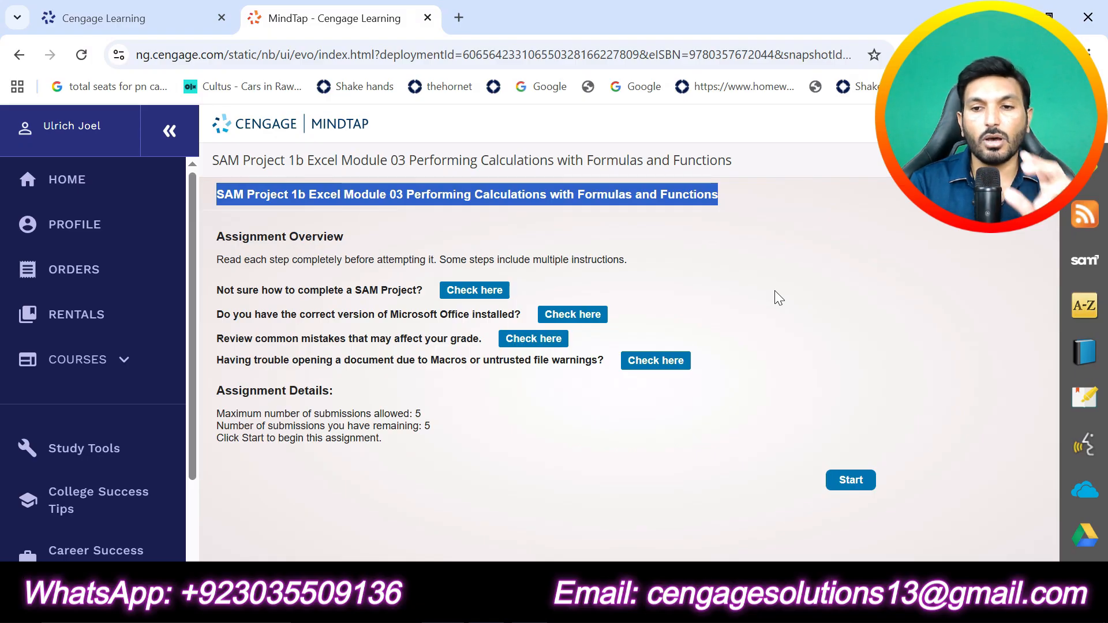
# Start the SAM Project 1b Excel Module 03 assignment and download all of its project files.
pyautogui.click(771, 404)
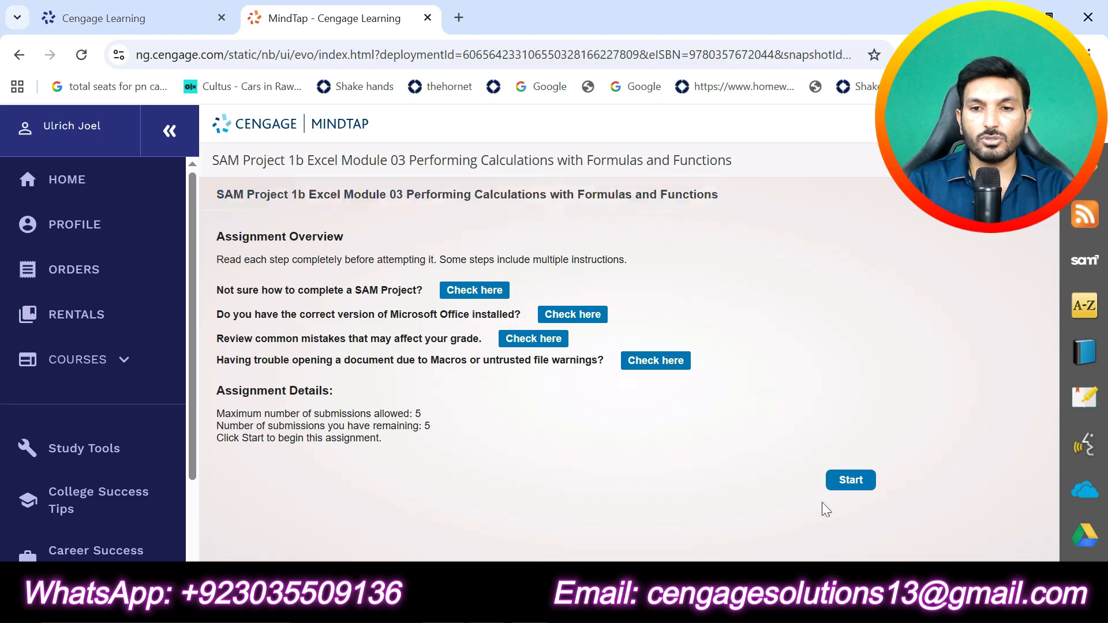
pyautogui.click(837, 485)
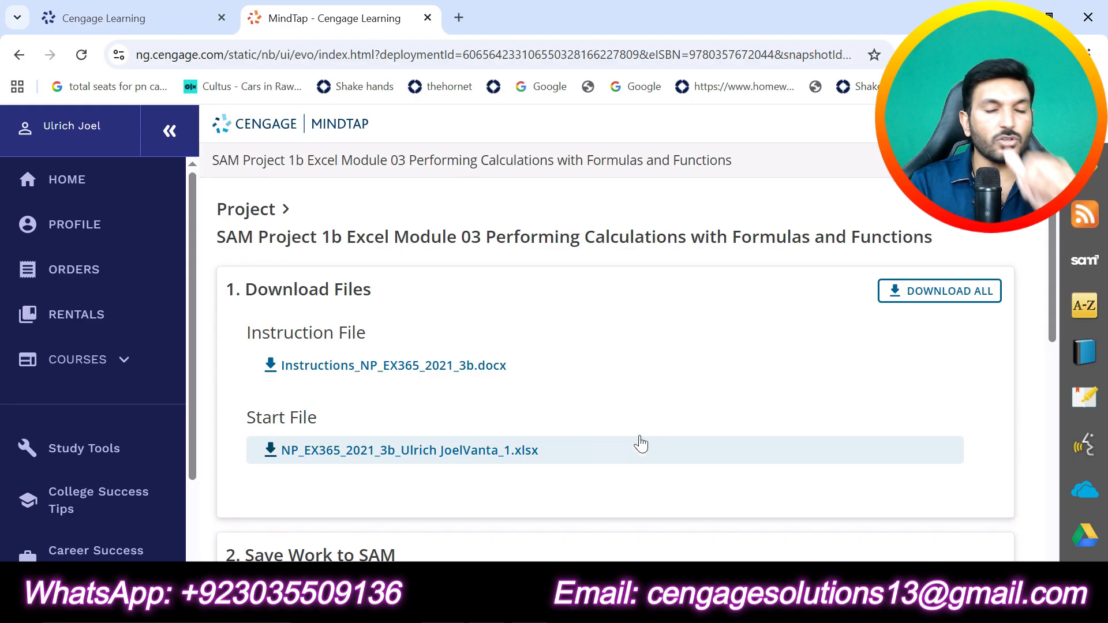
pyautogui.click(932, 295)
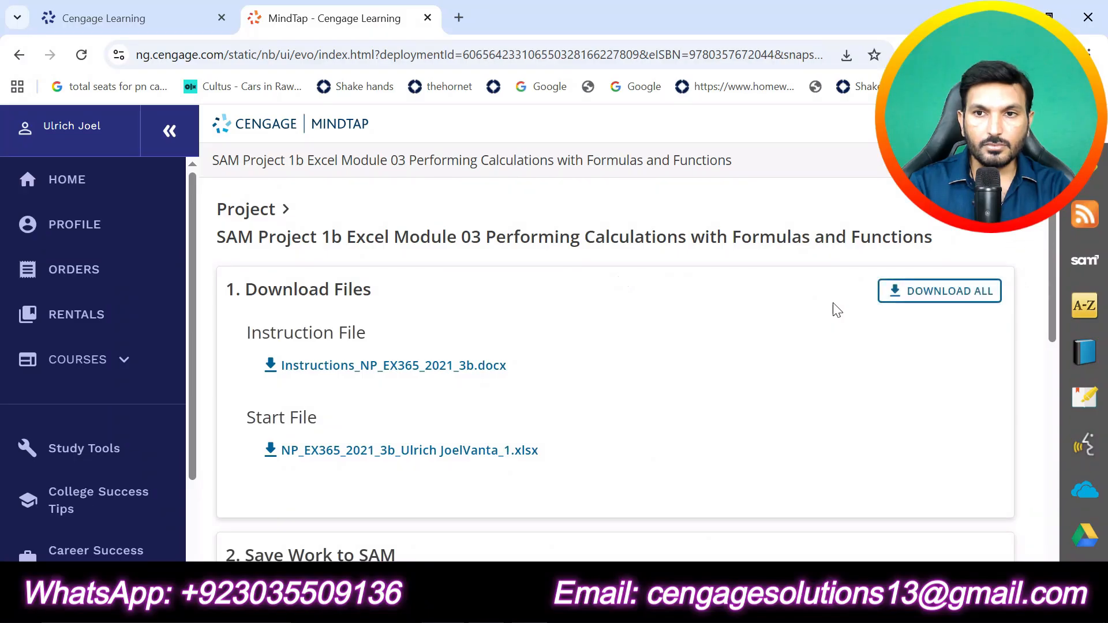
# Open the downloaded Instructions_NP_EX365_2021_3b document in Word and enable editing.
pyautogui.click(856, 160)
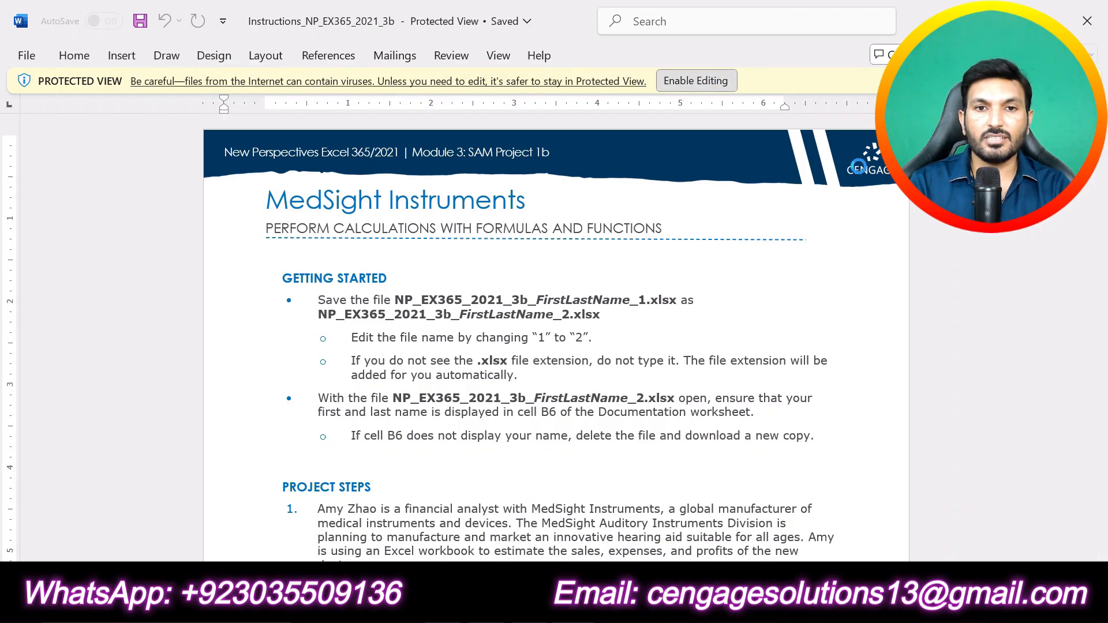
pyautogui.click(699, 78)
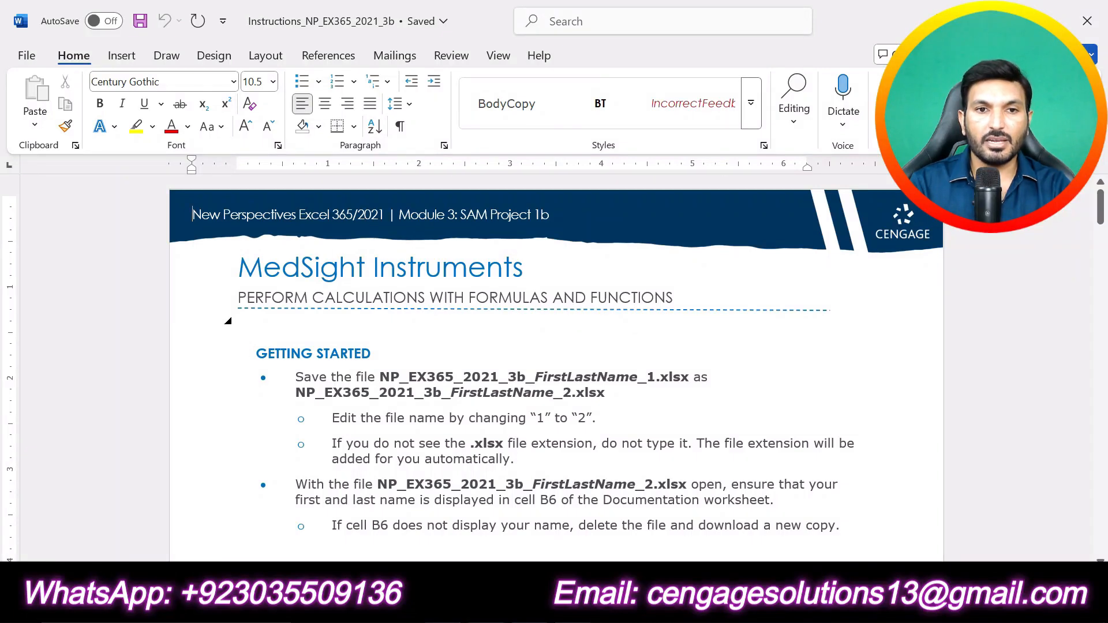
# Highlight the document title "MedSight Instruments" in turquoise.
pyautogui.moveTo(238, 267); pyautogui.dragTo(539, 268)
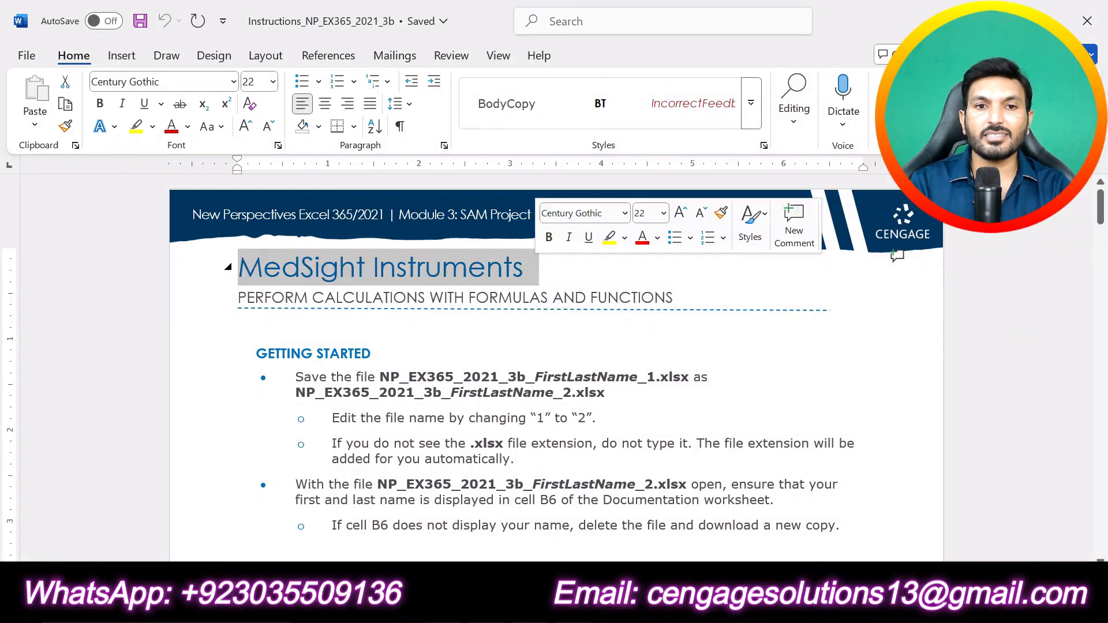
pyautogui.click(627, 242)
pyautogui.click(672, 309)
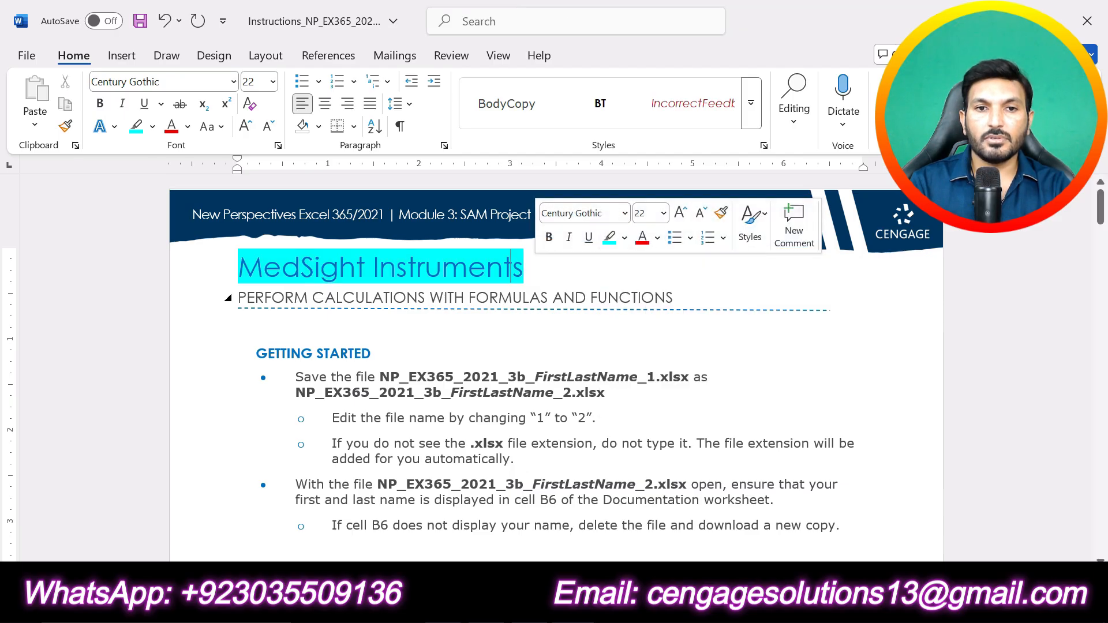
pyautogui.click(272, 298)
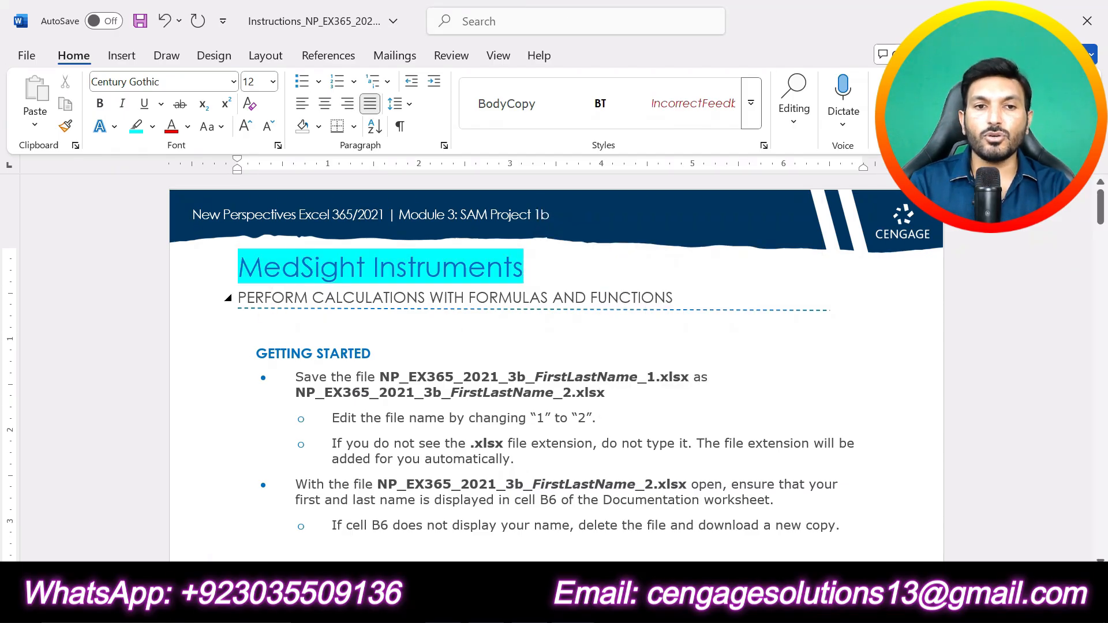
pyautogui.moveTo(238, 298); pyautogui.dragTo(681, 298)
pyautogui.click(518, 444)
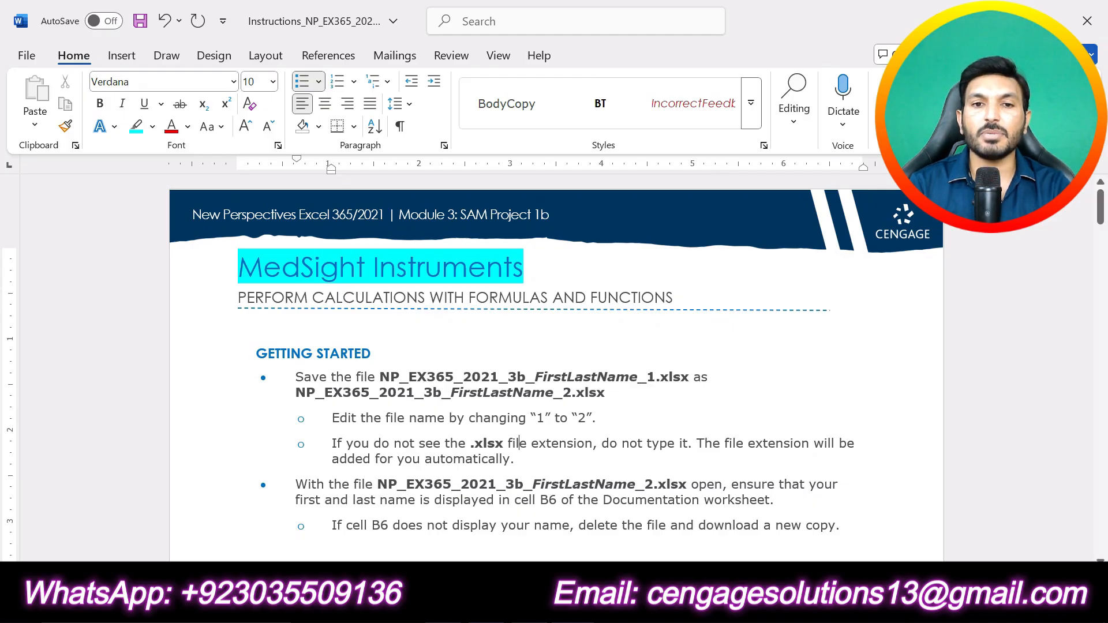
# Highlight the "GETTING STARTED" heading and the file name NP_EX365_2021_3b_FirstLastName_1.xlsx in the first bullet in turquoise.
pyautogui.moveTo(379, 353); pyautogui.dragTo(256, 354)
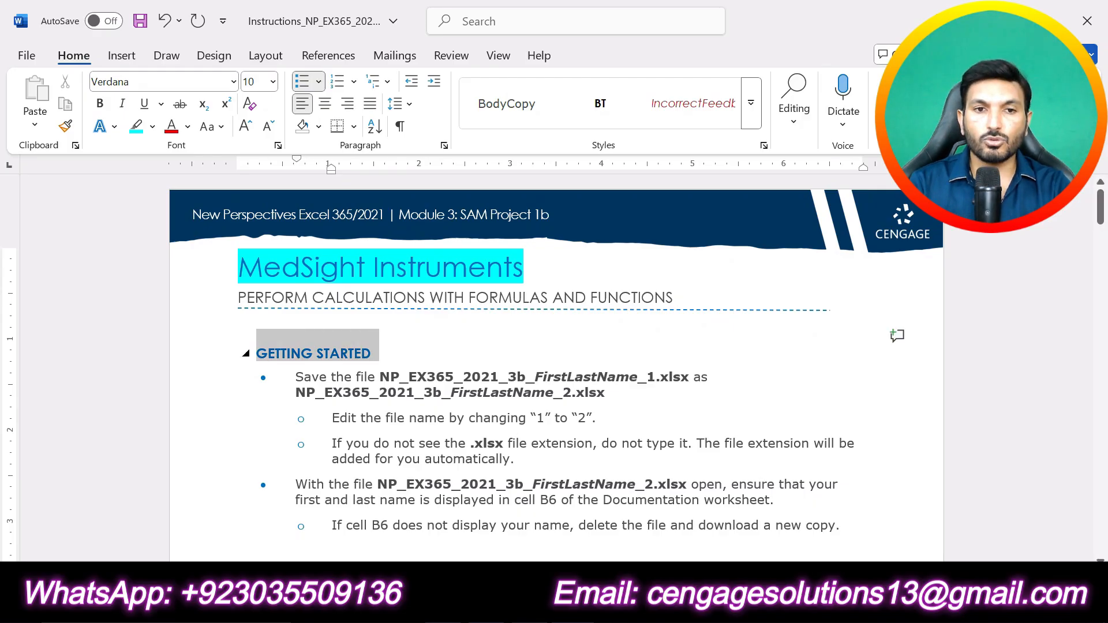
pyautogui.click(323, 315)
pyautogui.click(376, 376)
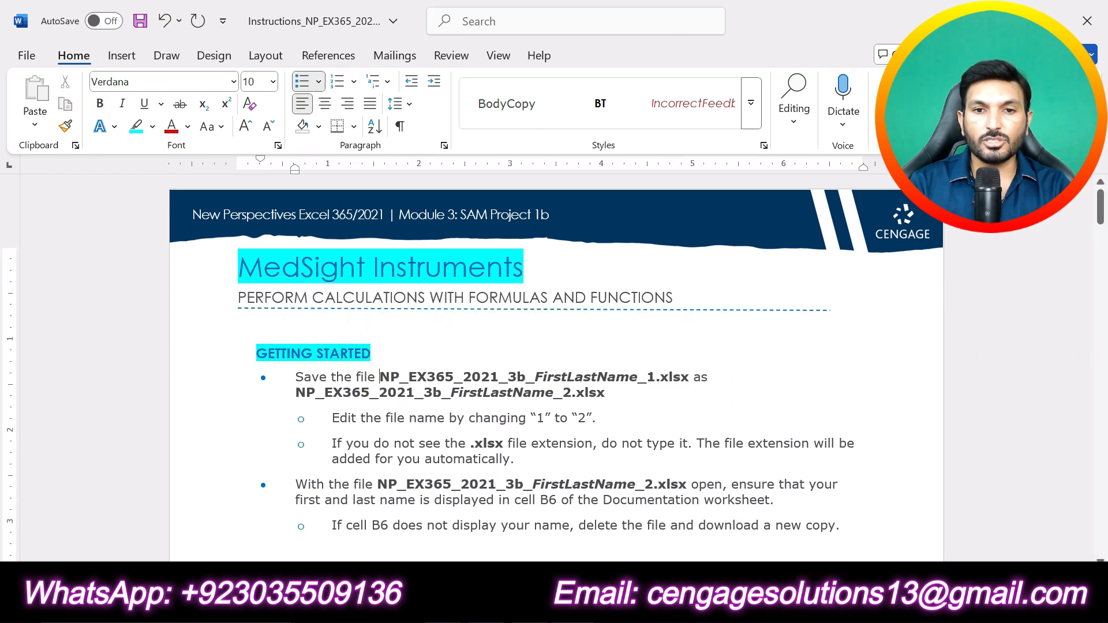
pyautogui.moveTo(379, 377); pyautogui.dragTo(692, 377)
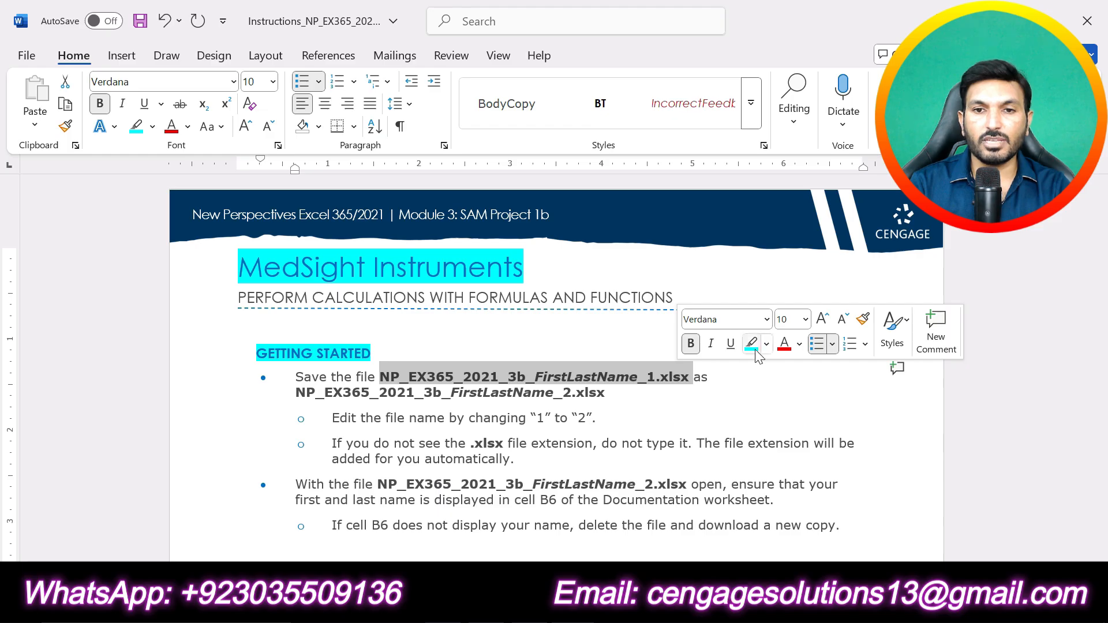
pyautogui.click(751, 344)
pyautogui.click(473, 405)
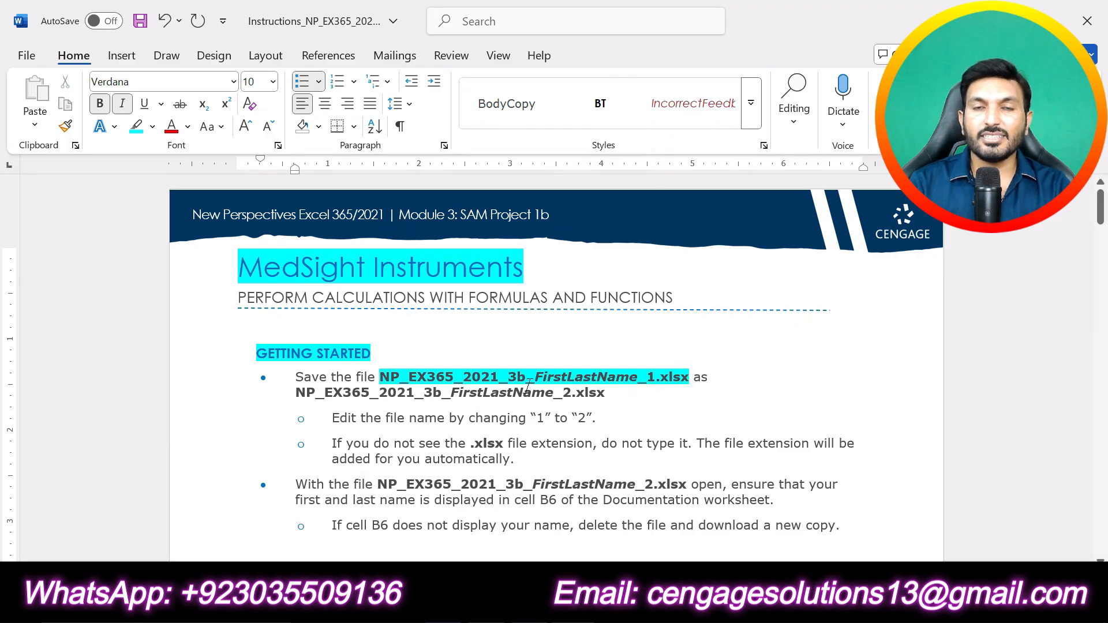
# Open the downloaded NP_EX365_2021_3b start workbook in Excel and enable editing.
pyautogui.click(1008, 20)
pyautogui.click(847, 55)
pyautogui.click(863, 132)
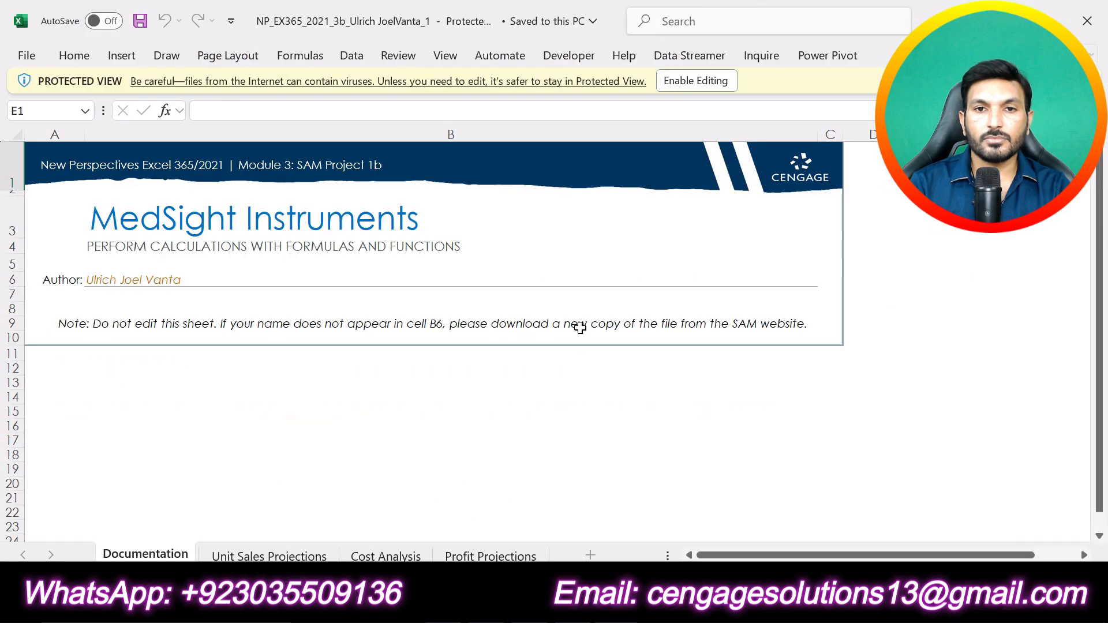
pyautogui.click(697, 84)
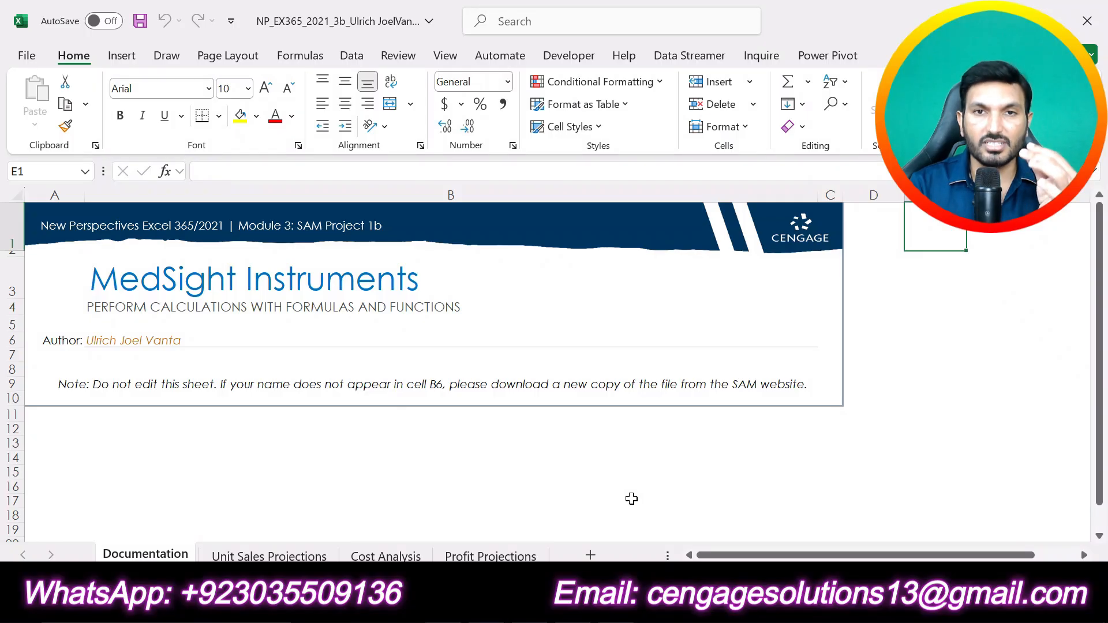
# Switch back to the Word instructions and highlight the "PROJECT STEPS" heading in turquoise.
pyautogui.click(568, 609)
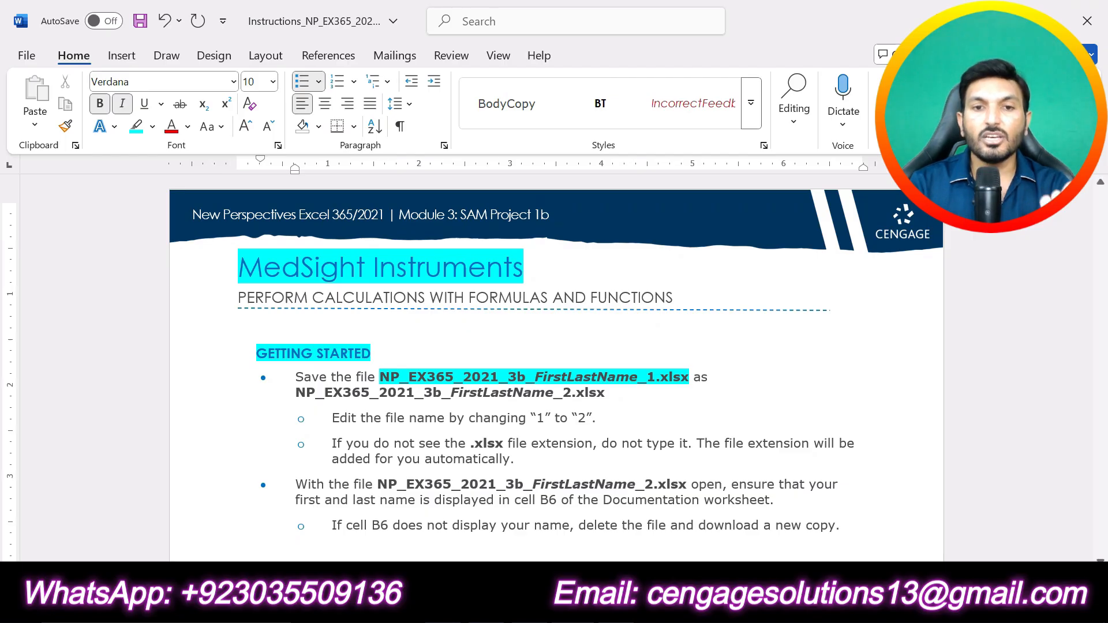
pyautogui.scroll(-3, 470, 257)
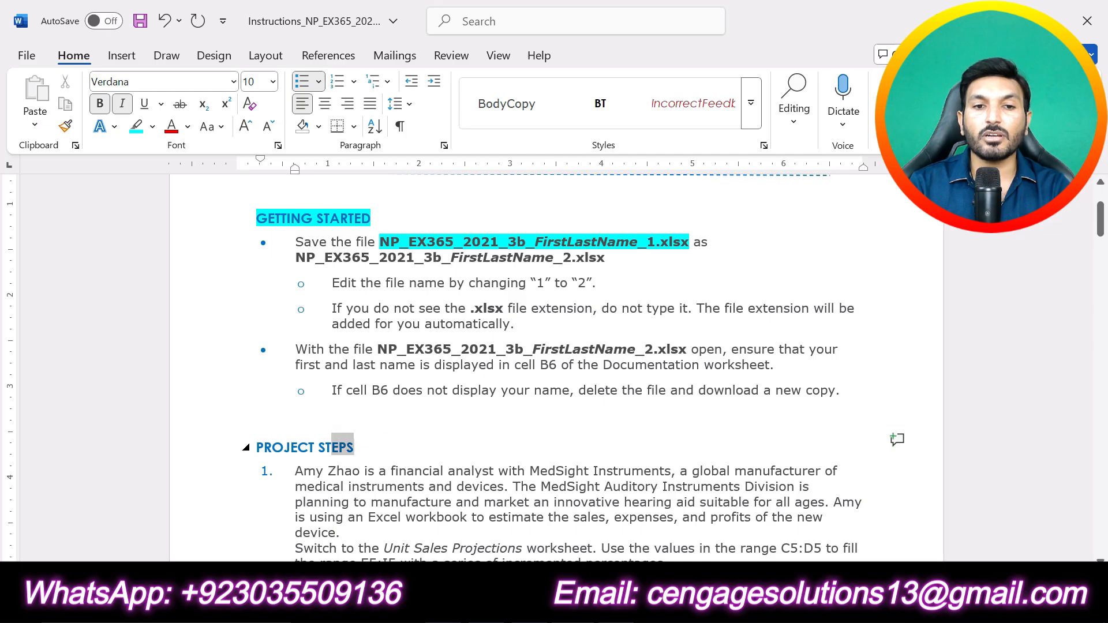
pyautogui.moveTo(362, 448); pyautogui.dragTo(248, 448)
pyautogui.click(318, 415)
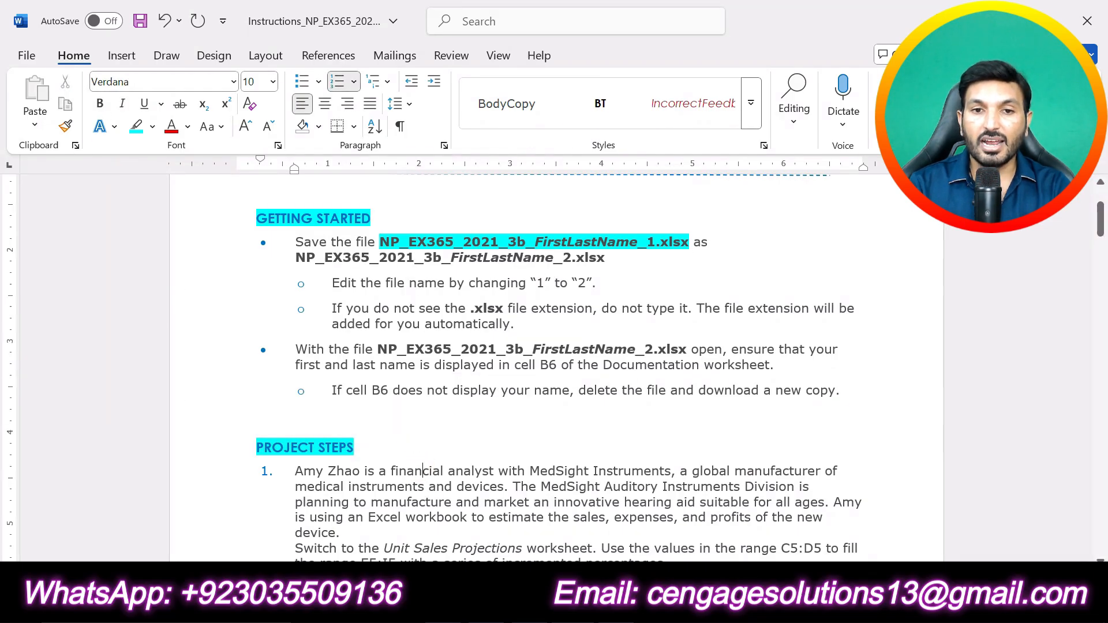
# Highlight the full text of project step 1, both the introductory paragraph and the Unit Sales Projections instruction, in yellow.
pyautogui.scroll(-15, 554, 369)
pyautogui.scroll(-5, 554, 370)
pyautogui.scroll(20, 554, 370)
pyautogui.scroll(15, 554, 369)
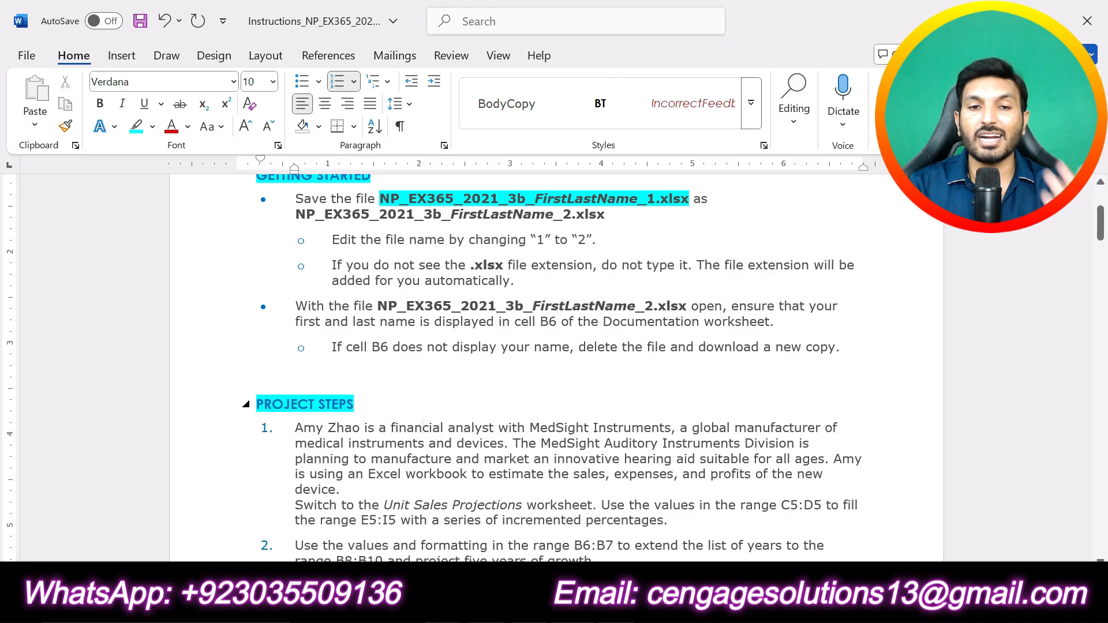
pyautogui.click(357, 404)
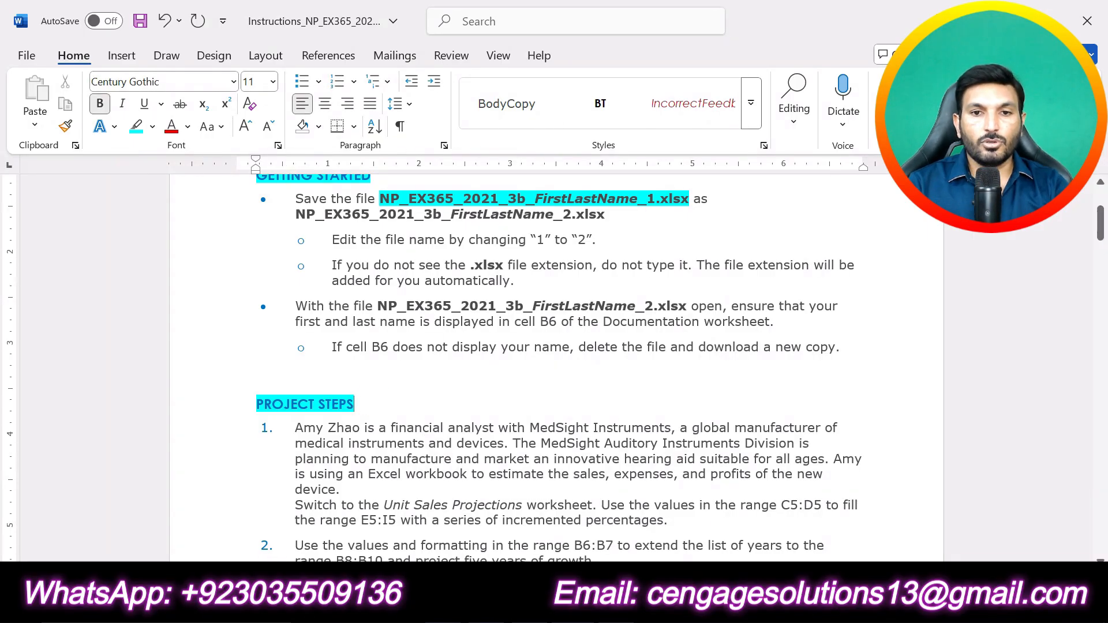
pyautogui.scroll(-1, 556, 367)
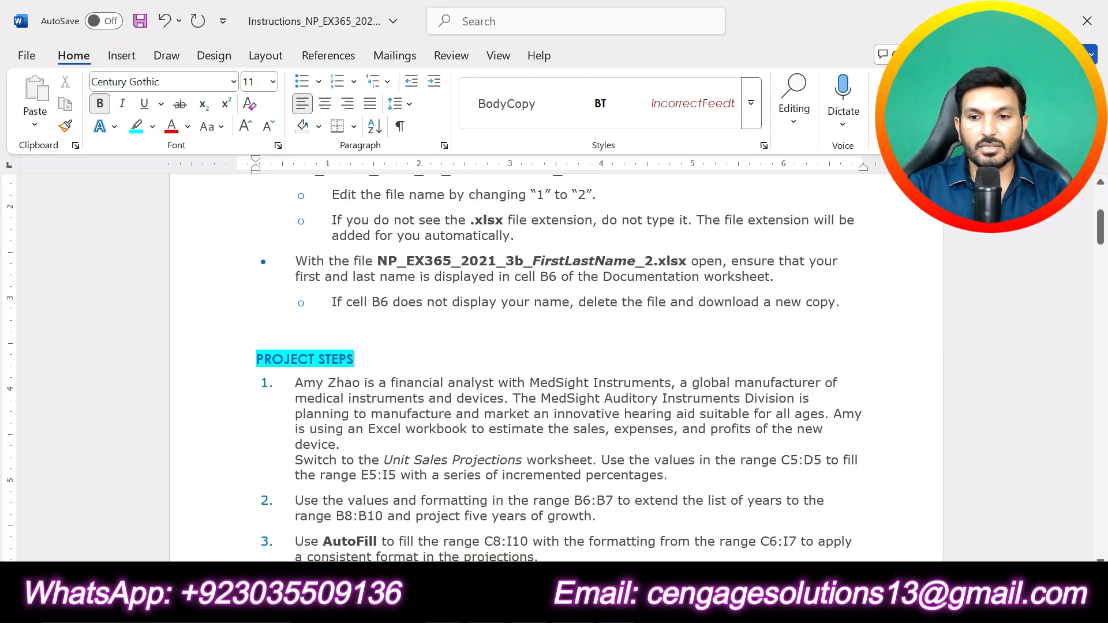
pyautogui.moveTo(343, 445); pyautogui.dragTo(295, 381)
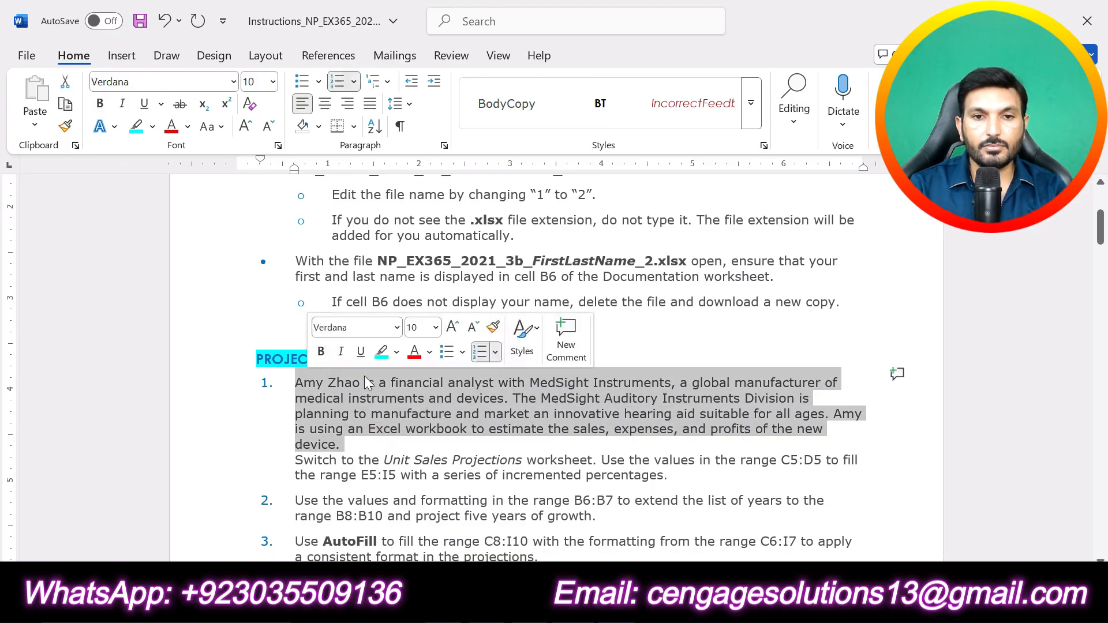
pyautogui.click(398, 353)
pyautogui.click(345, 411)
pyautogui.click(358, 459)
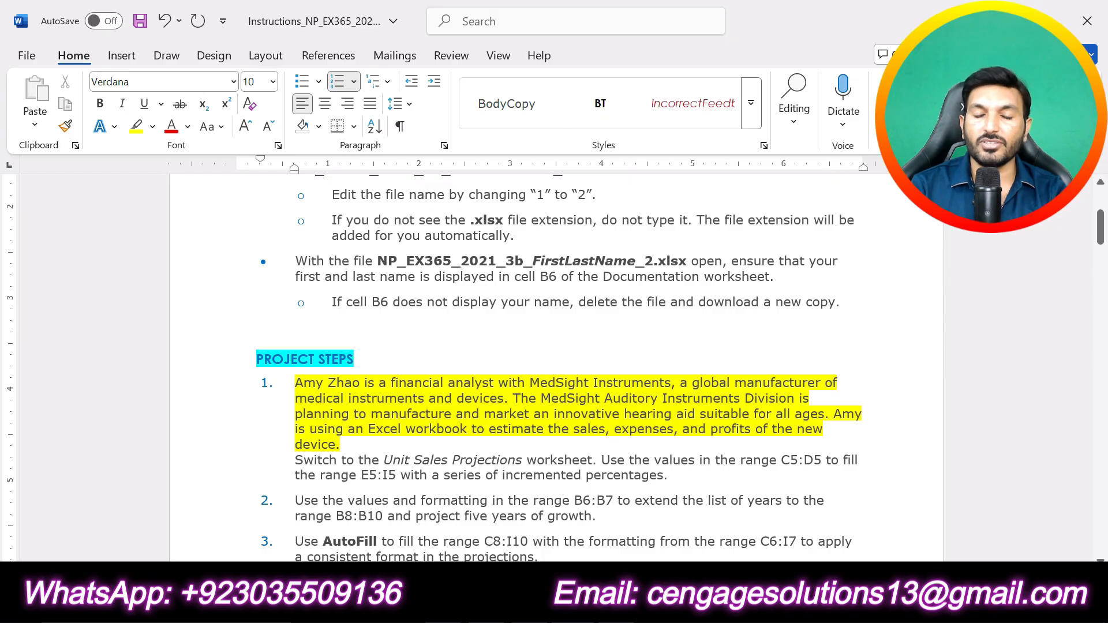
pyautogui.moveTo(668, 475); pyautogui.dragTo(294, 460)
pyautogui.click(359, 426)
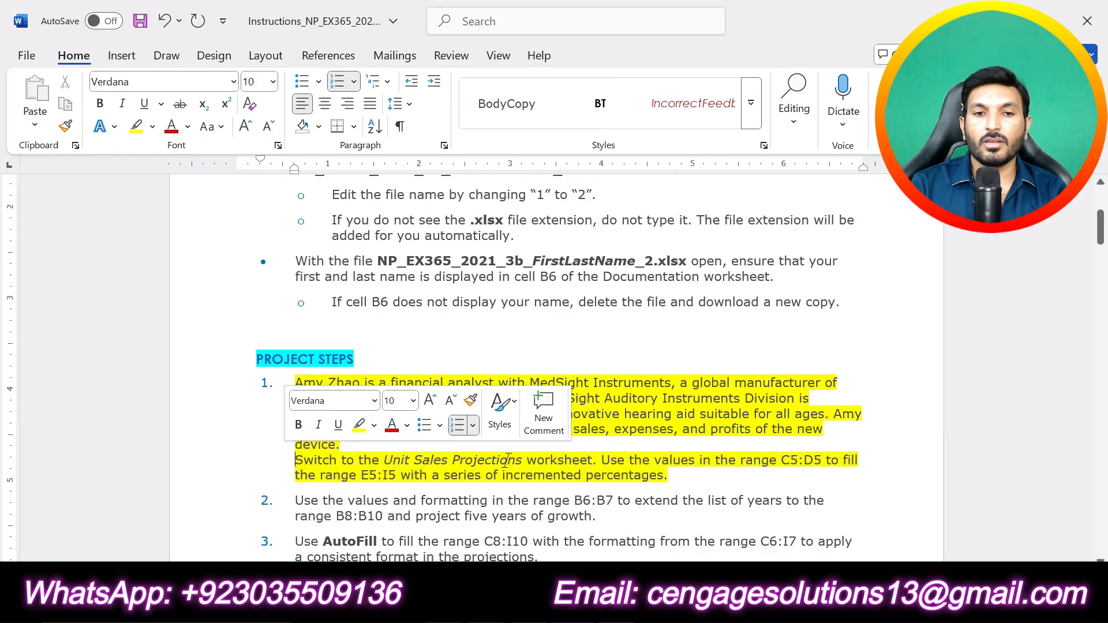
pyautogui.click(505, 474)
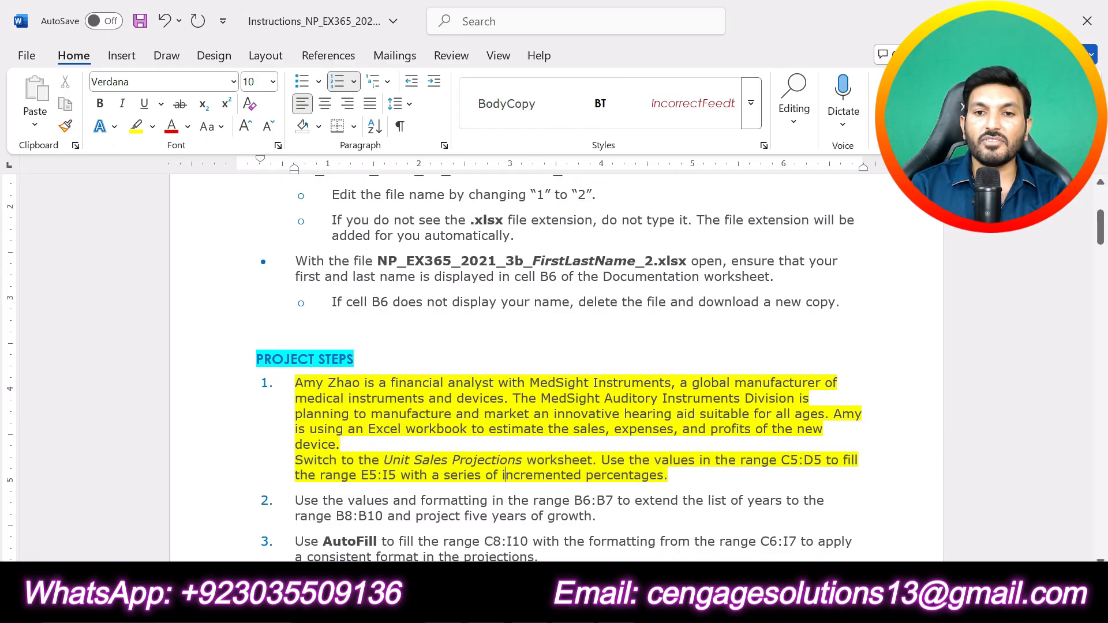
# Check the ranges named in project step 1, then switch to the Excel workbook and display the Unit Sales Projections worksheet.
pyautogui.moveTo(781, 460); pyautogui.dragTo(825, 460)
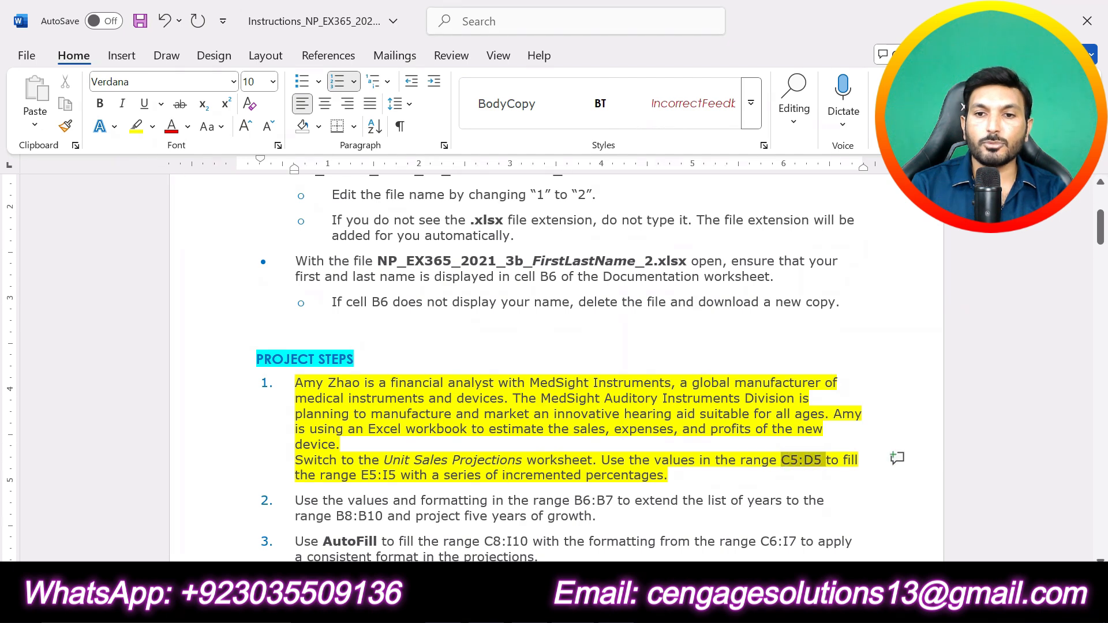
pyautogui.moveTo(361, 475); pyautogui.dragTo(388, 475)
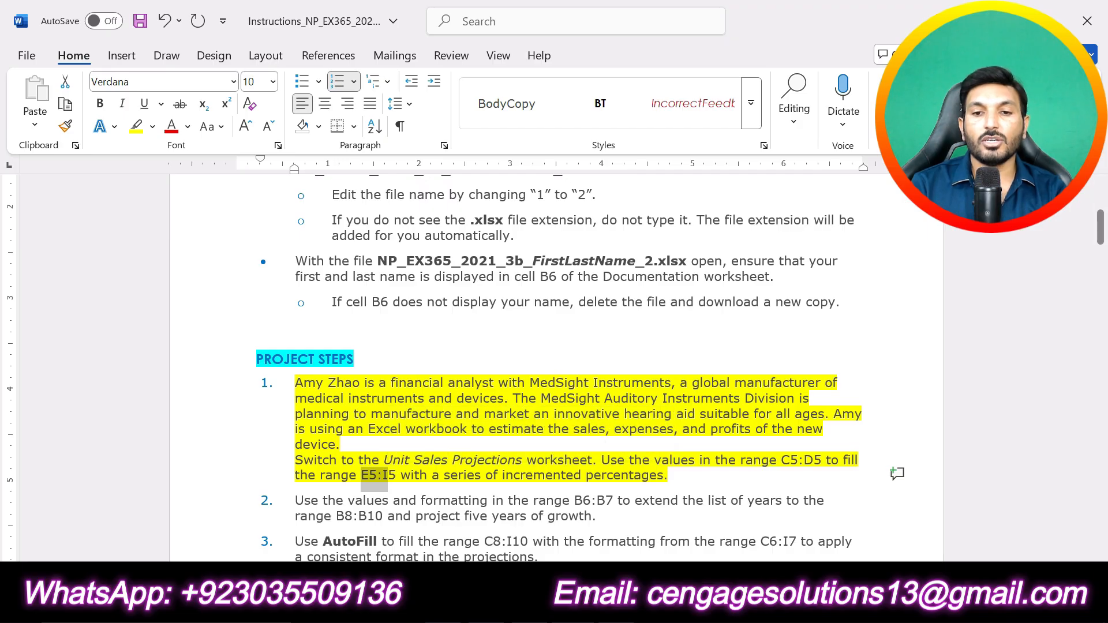
pyautogui.click(616, 606)
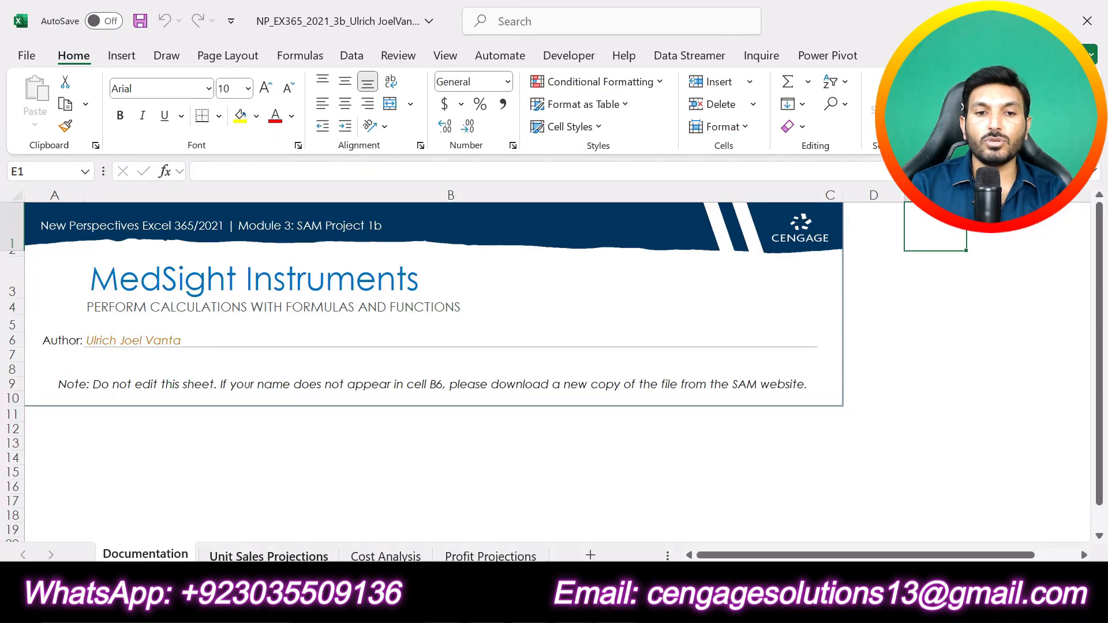
pyautogui.click(269, 555)
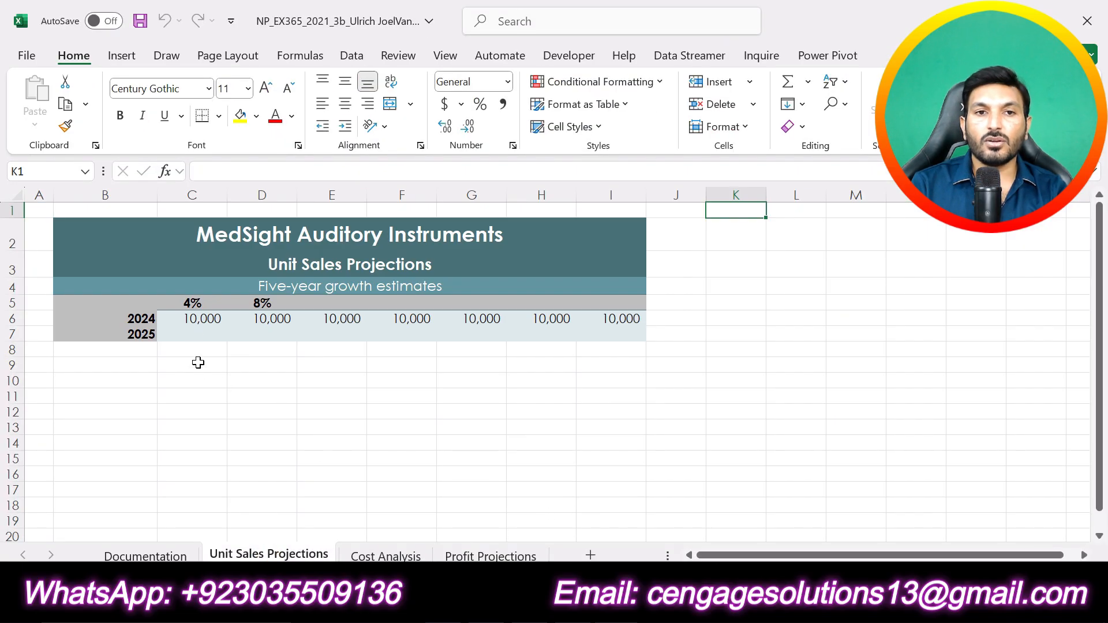
# Fill the range E5:I5 with a series of incremented percentages based on the values in C5:D5.
pyautogui.click(203, 306)
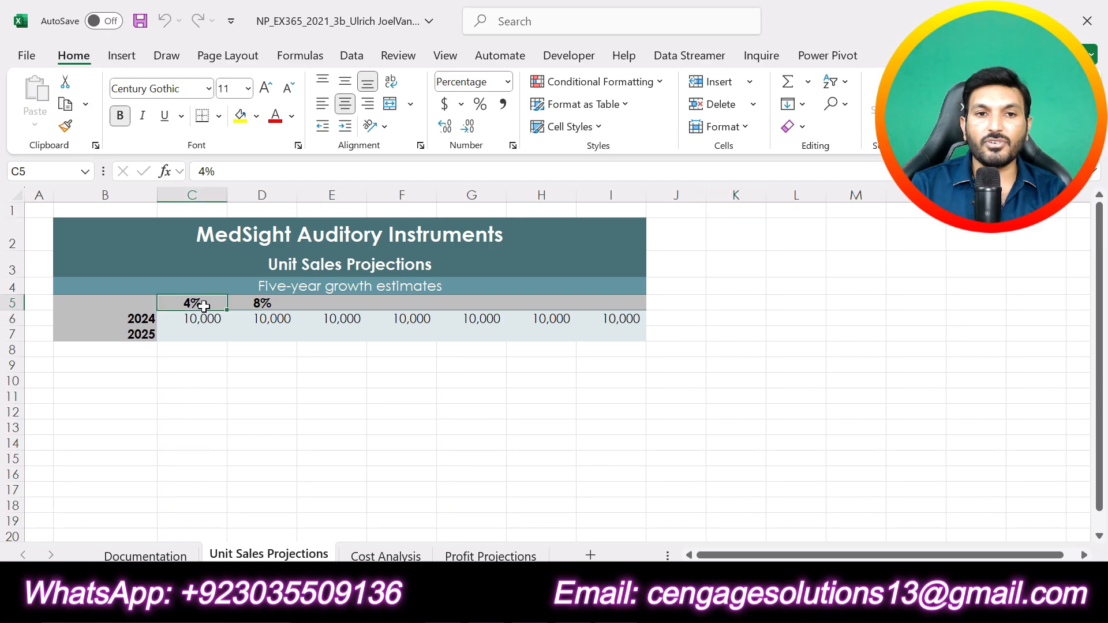
pyautogui.click(260, 306)
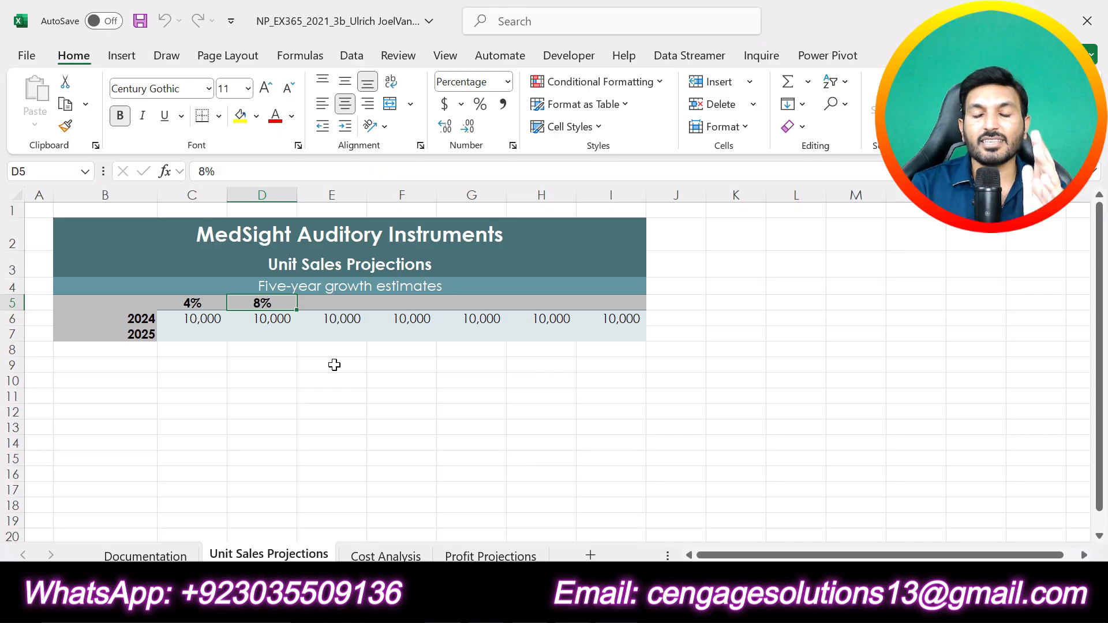
pyautogui.click(624, 303)
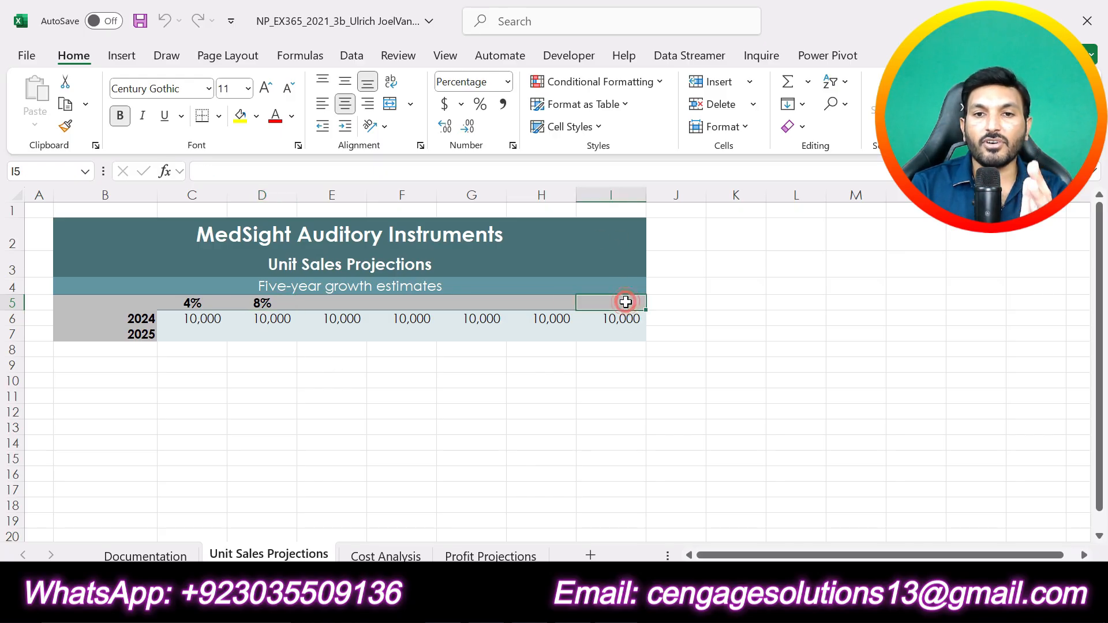
pyautogui.moveTo(193, 302); pyautogui.dragTo(252, 304)
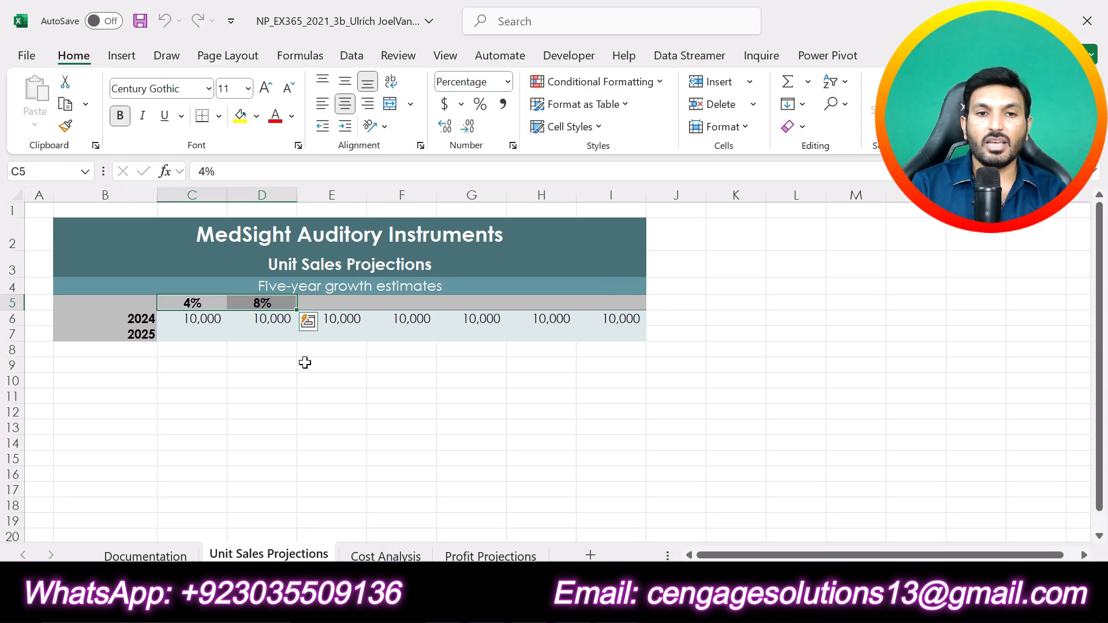
pyautogui.moveTo(299, 307); pyautogui.dragTo(626, 306)
pyautogui.click(603, 441)
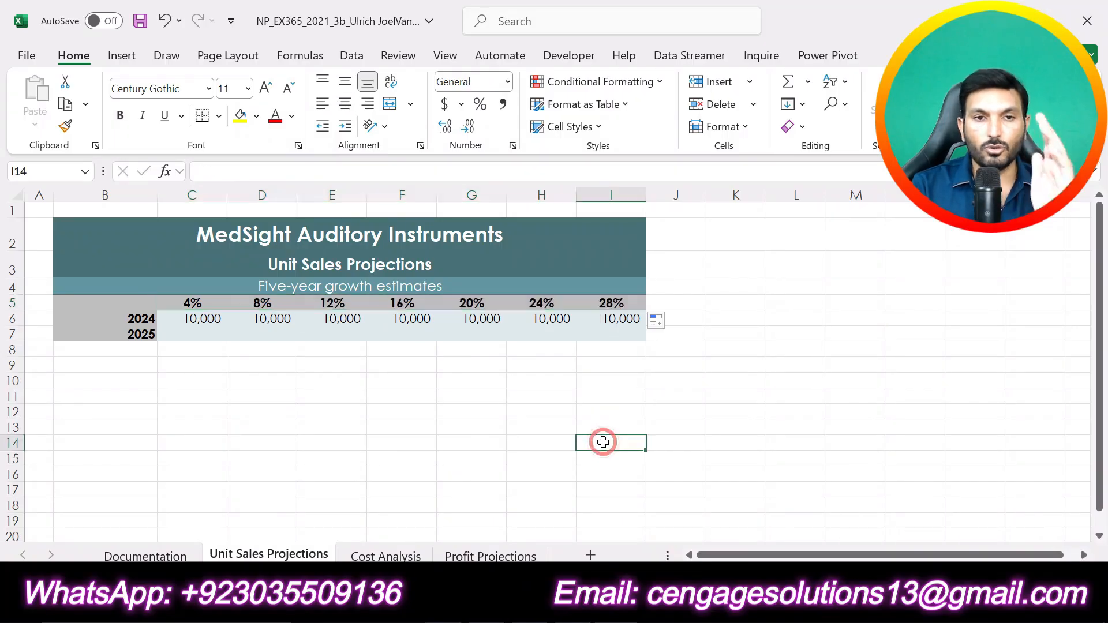
pyautogui.click(198, 303)
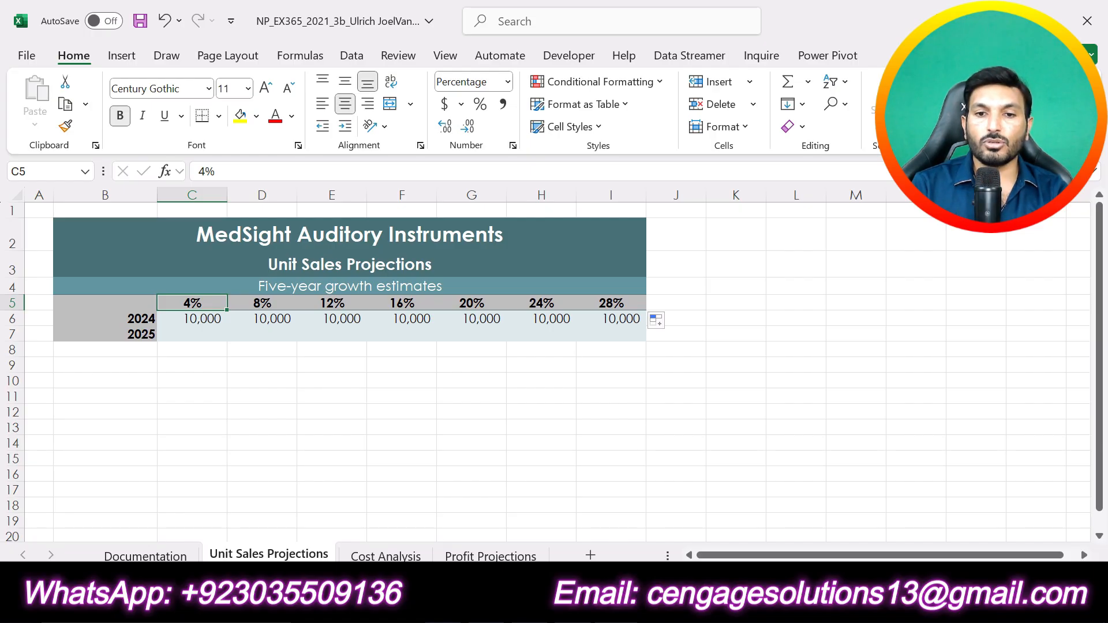
# Switch to the Word instructions, remove the yellow highlighting from project step 1 and highlight project step 2 in yellow.
pyautogui.hotkey('alt', 'Tab')
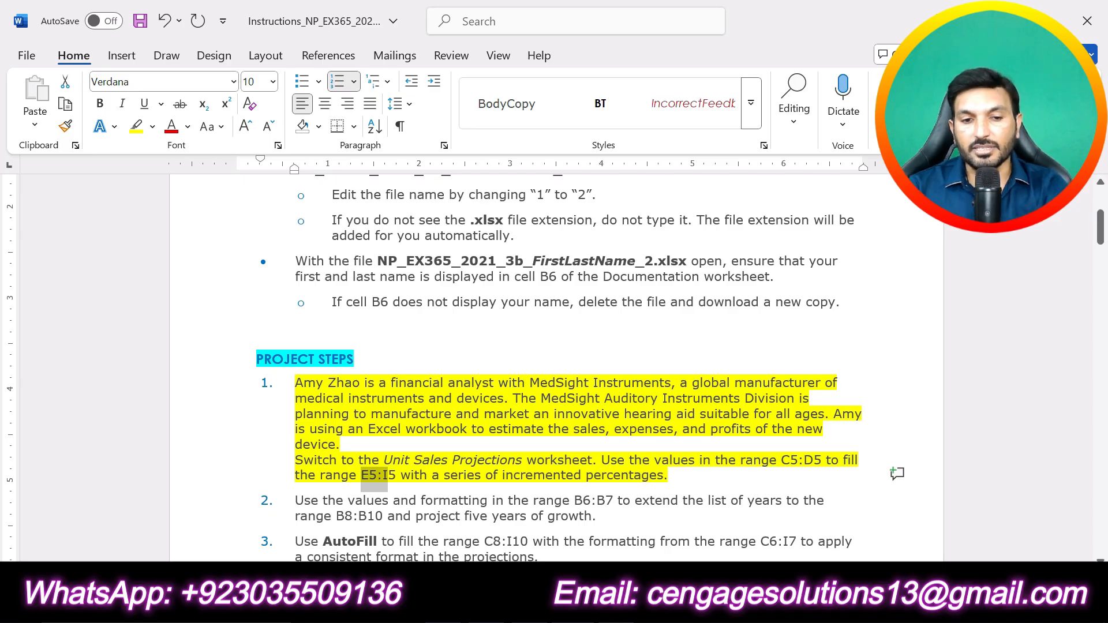
pyautogui.hotkey('ctrl', 'z')
pyautogui.hotkey('ctrl', 'z')
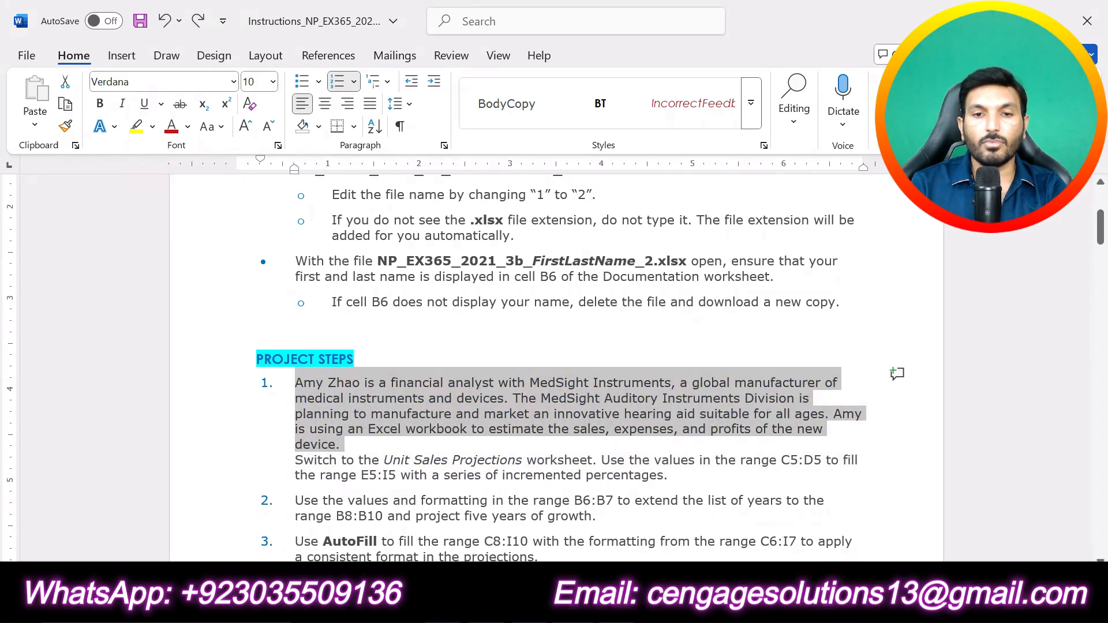
pyautogui.scroll(-3, 554, 369)
pyautogui.moveTo(602, 427); pyautogui.dragTo(295, 412)
pyautogui.click(361, 385)
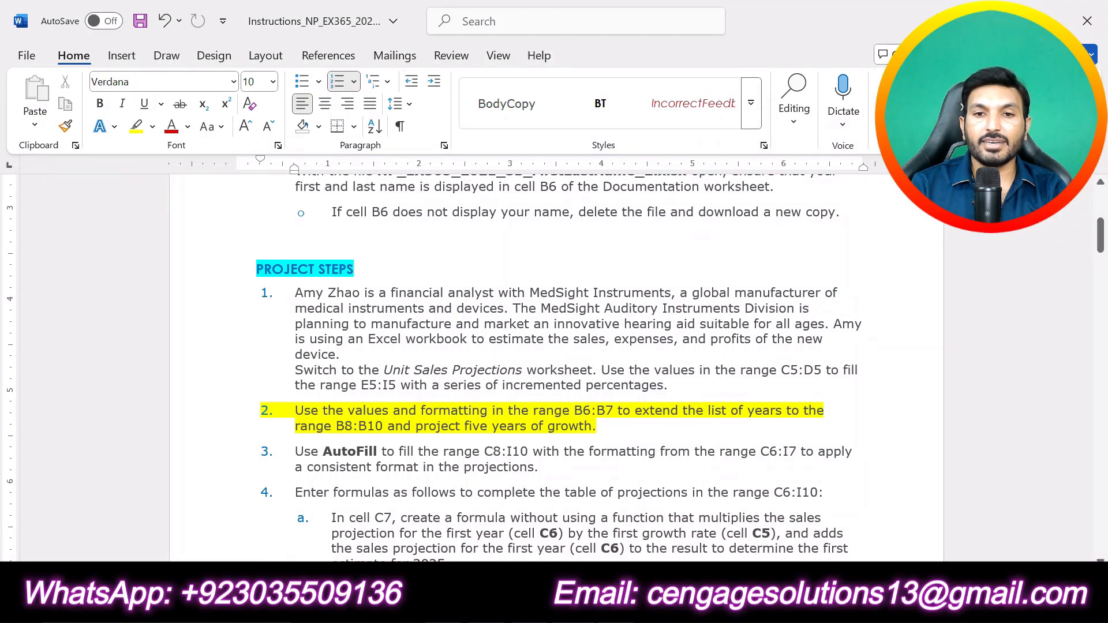
# Check the source range B6:B7 and the target range B8:B10 in project step 2, then switch to the Excel workbook.
pyautogui.moveTo(574, 410); pyautogui.dragTo(616, 411)
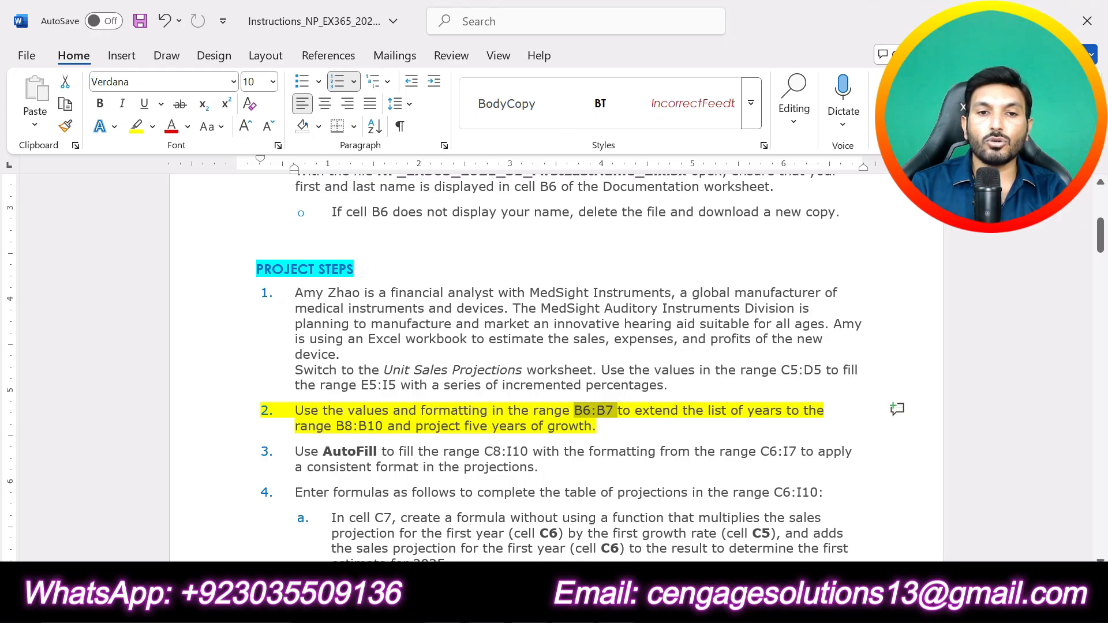
pyautogui.moveTo(336, 426); pyautogui.dragTo(382, 433)
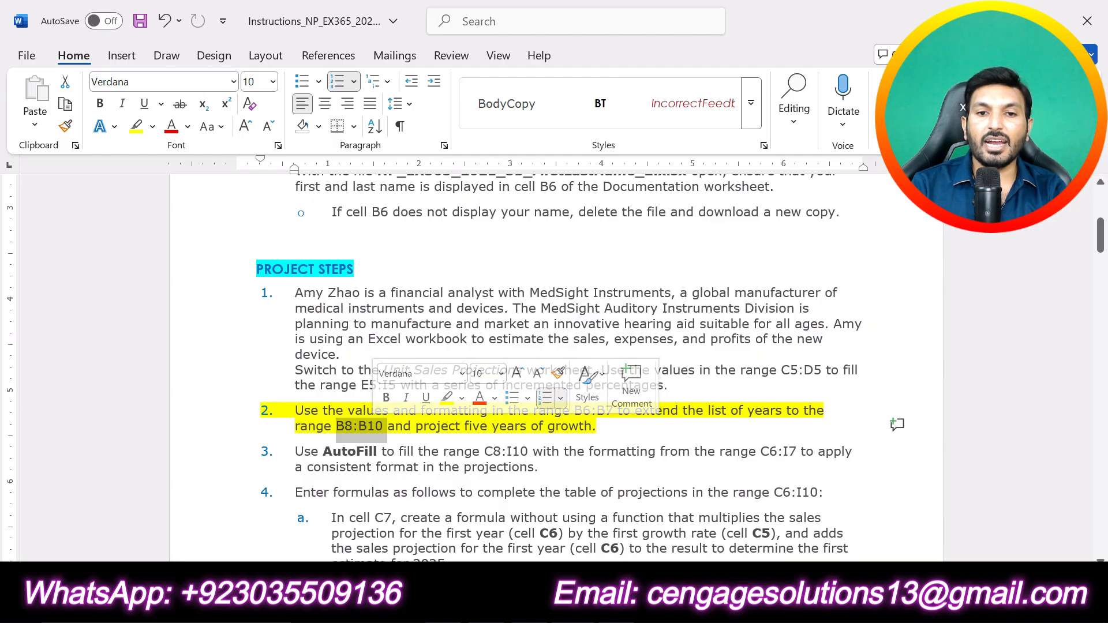
pyautogui.click(465, 427)
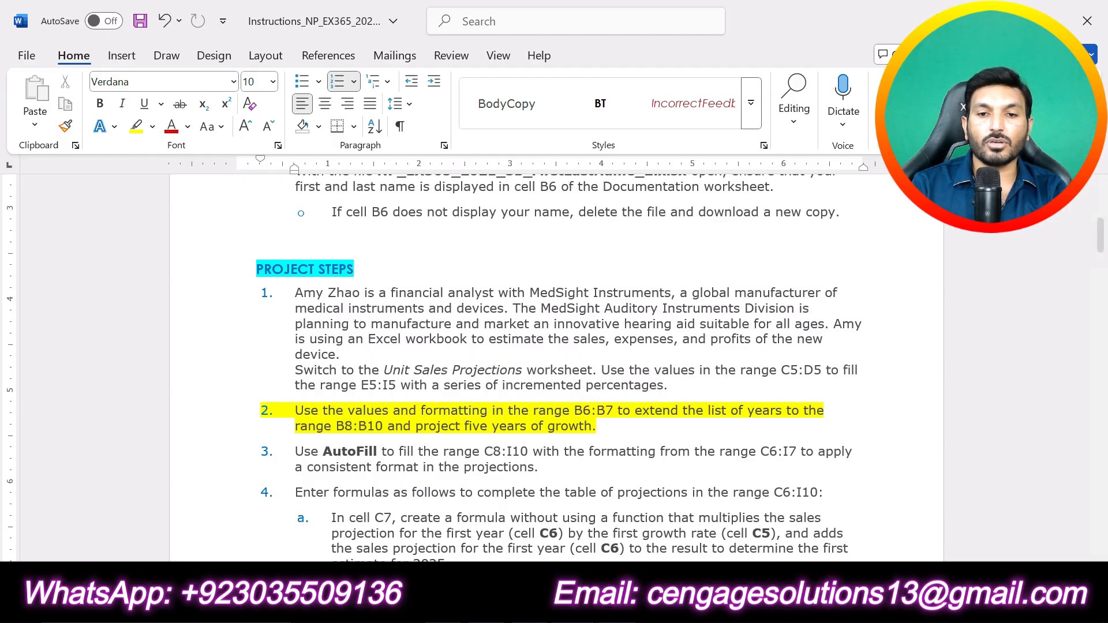
pyautogui.hotkey('alt', 'Tab')
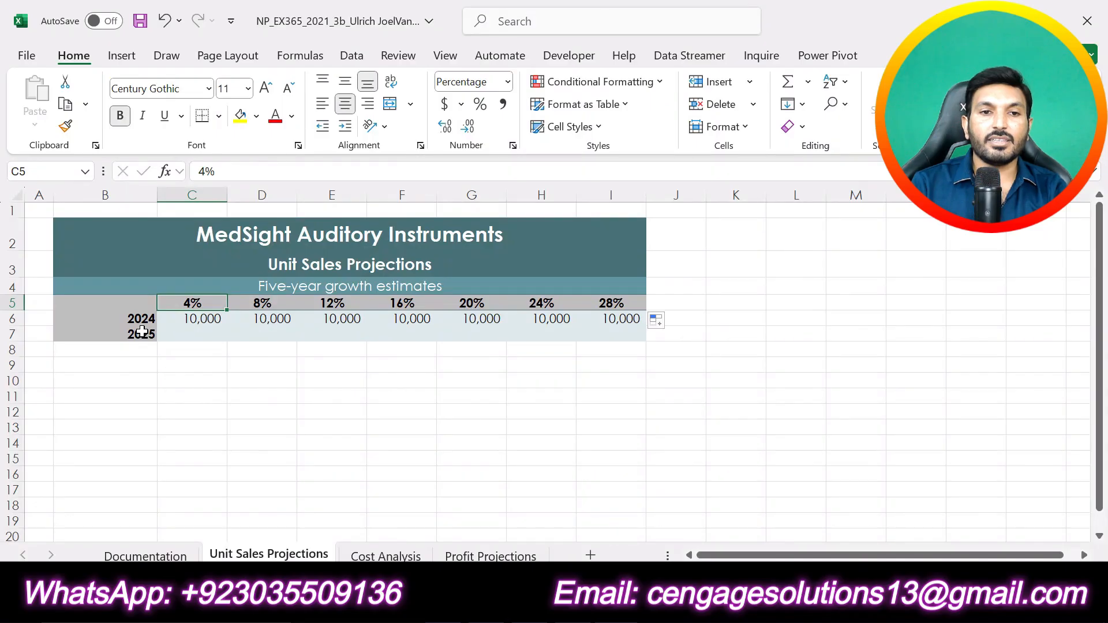
# Locate cells B6, B7 and B10 on the Unit Sales Projections worksheet, comparing them with the ranges in project step 2.
pyautogui.click(137, 321)
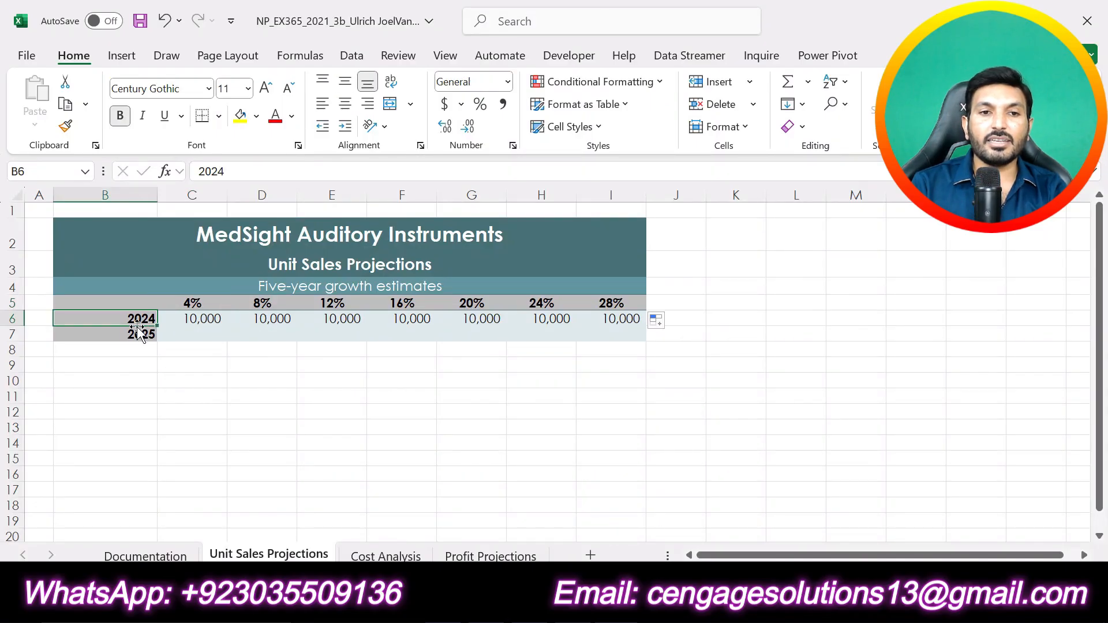
pyautogui.hotkey('alt', 'Tab')
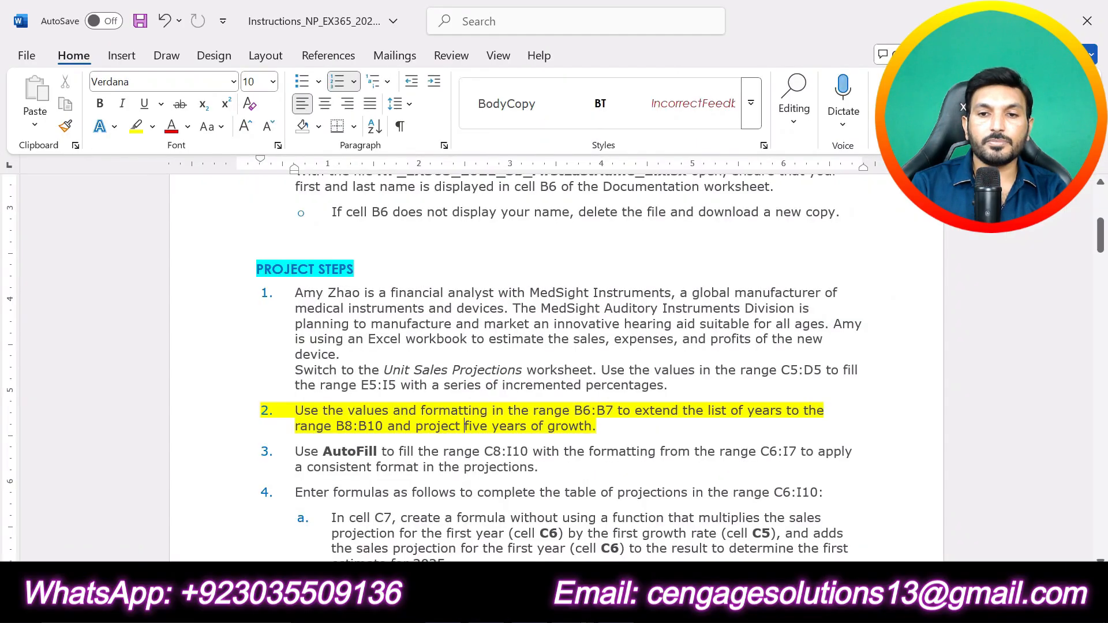
pyautogui.hotkey('alt', 'Tab')
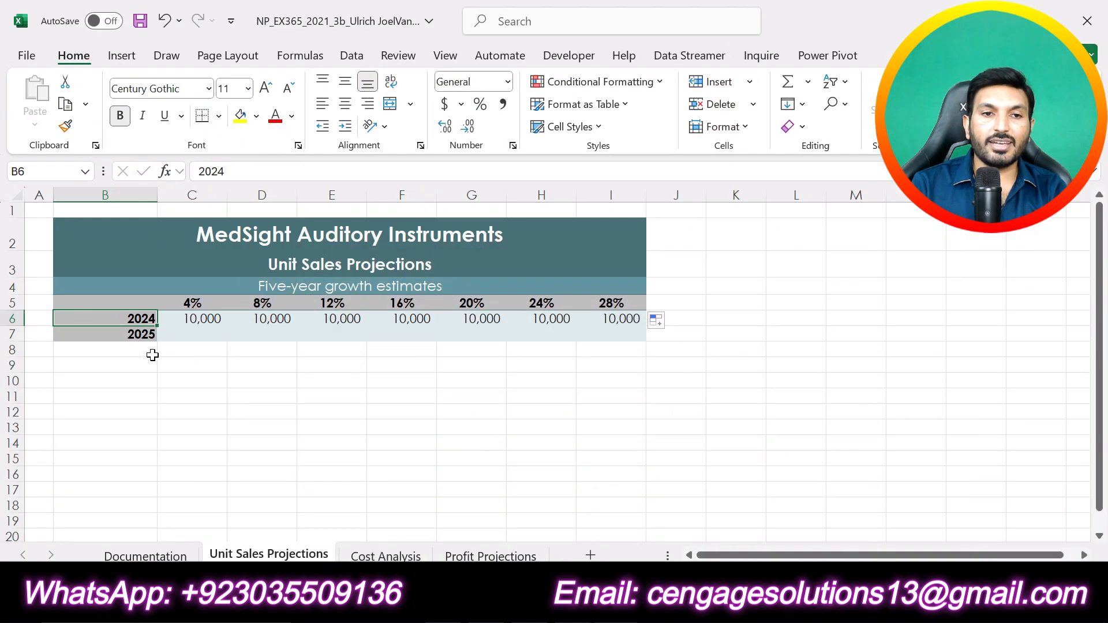
pyautogui.click(141, 337)
pyautogui.click(146, 320)
pyautogui.click(147, 335)
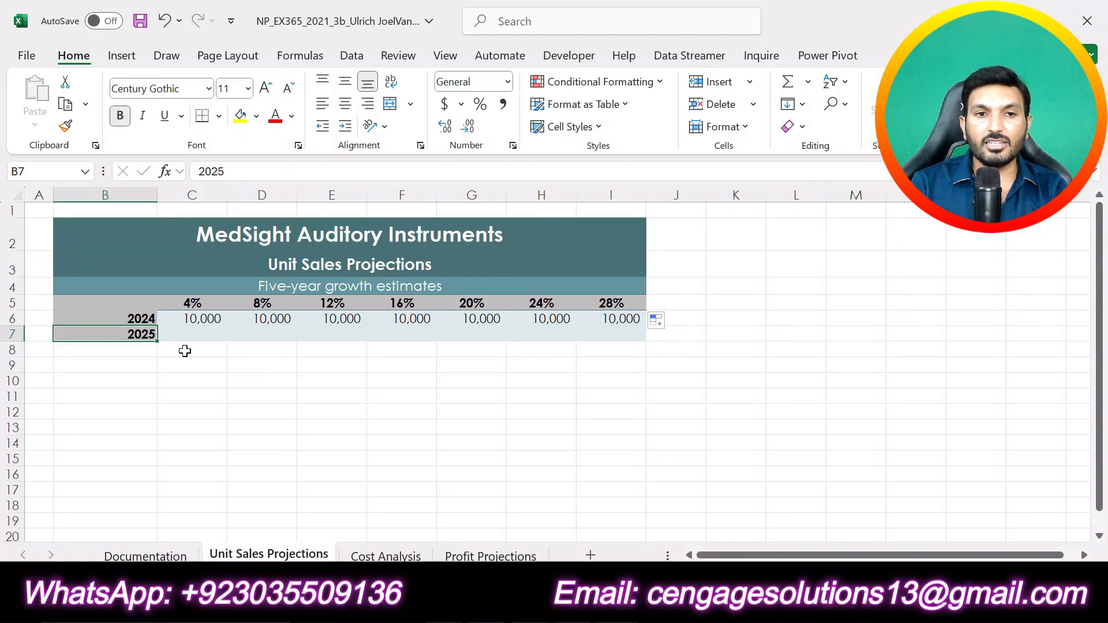
pyautogui.click(127, 379)
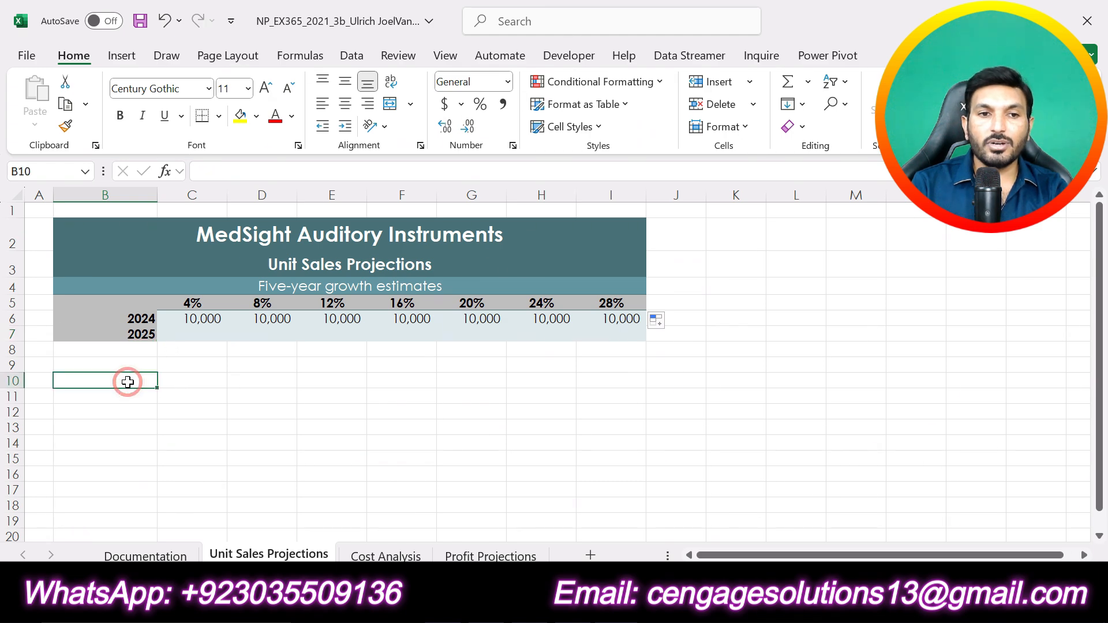
pyautogui.hotkey('alt', 'Tab')
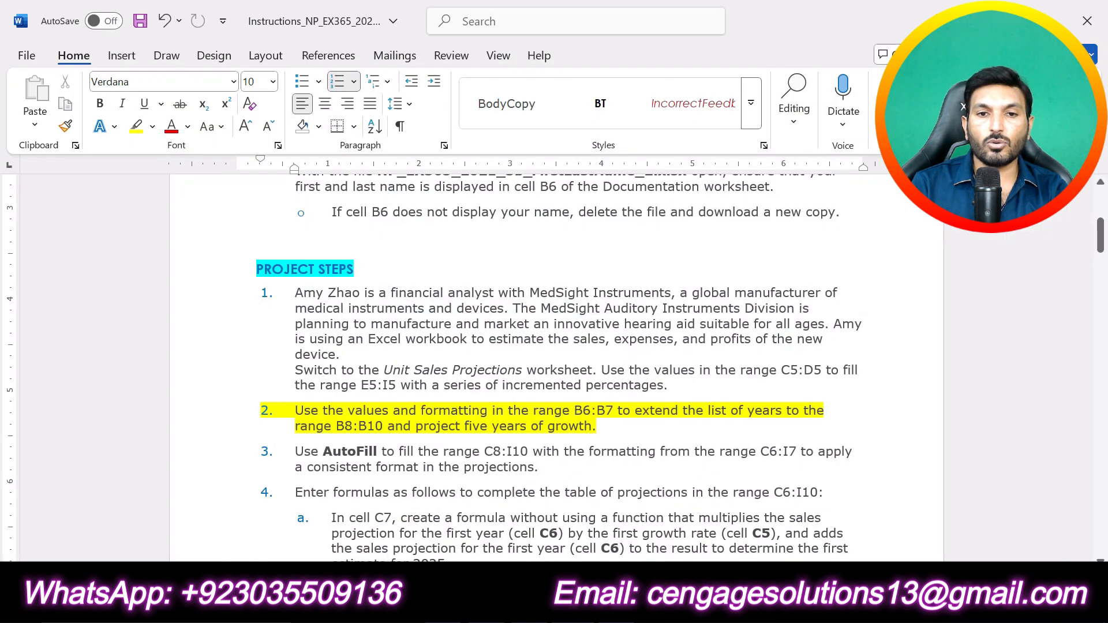
pyautogui.doubleClick(371, 426)
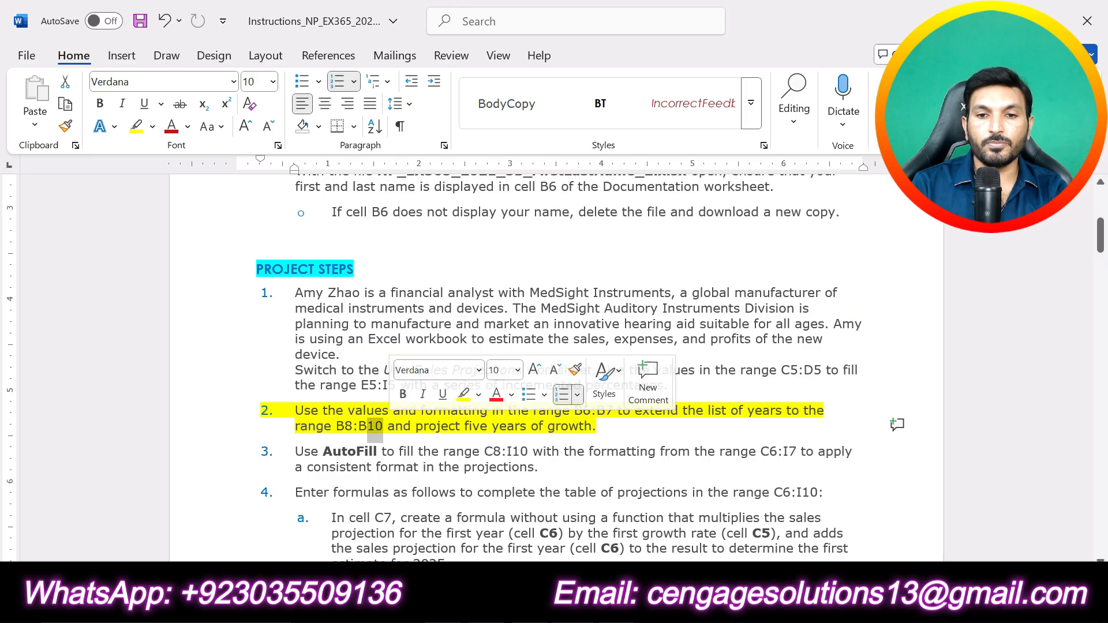
pyautogui.click(571, 608)
pyautogui.click(408, 424)
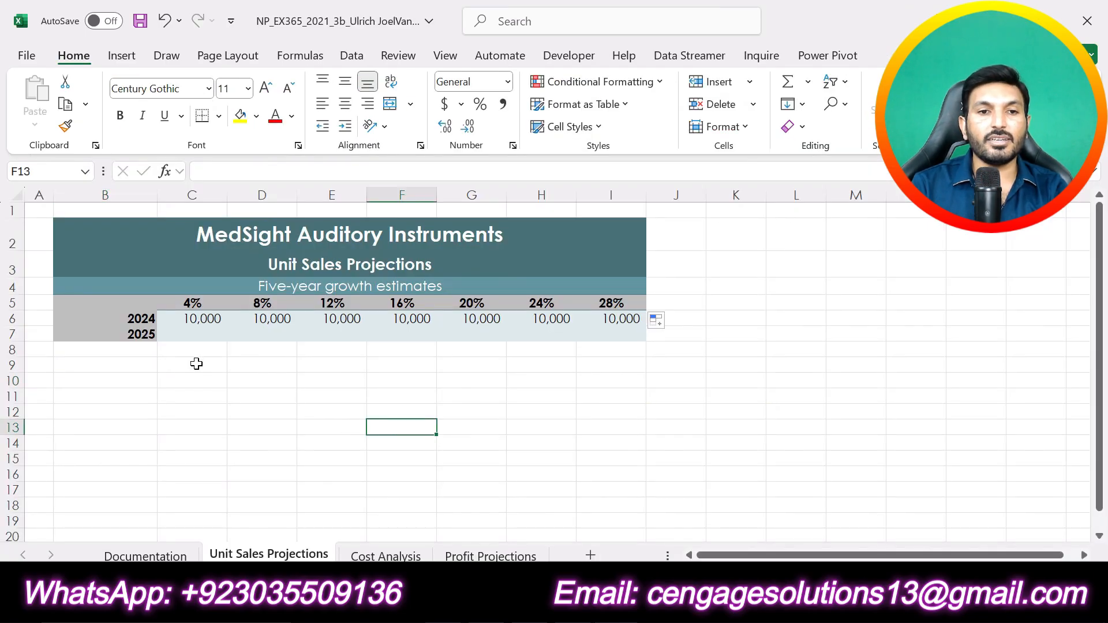
# Extend the list of years in B6:B7 through the range B8:B10 with AutoFill.
pyautogui.click(141, 316)
pyautogui.moveTo(140, 317); pyautogui.dragTo(140, 335)
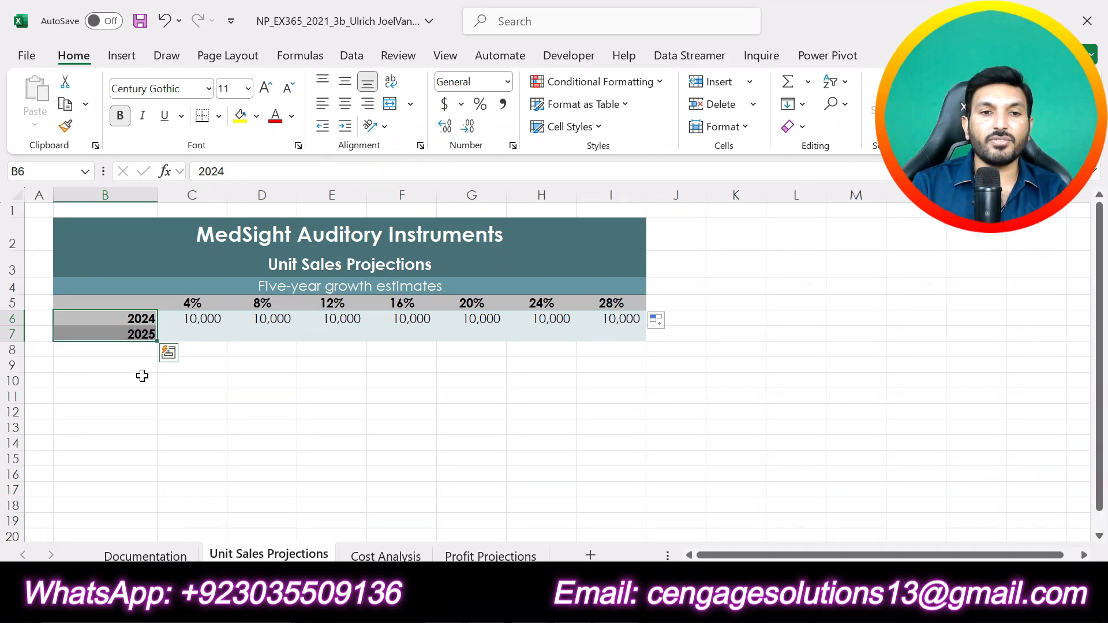
pyautogui.moveTo(158, 340); pyautogui.dragTo(161, 388)
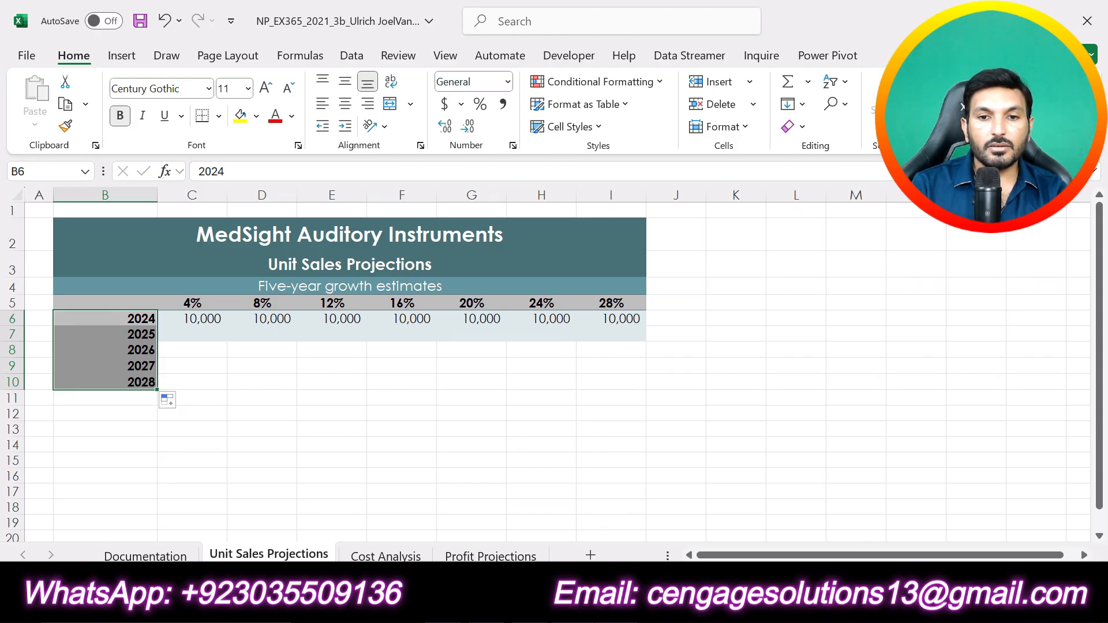
# Compare the filled years in column B with project step 2 of the Word instructions.
pyautogui.click(541, 607)
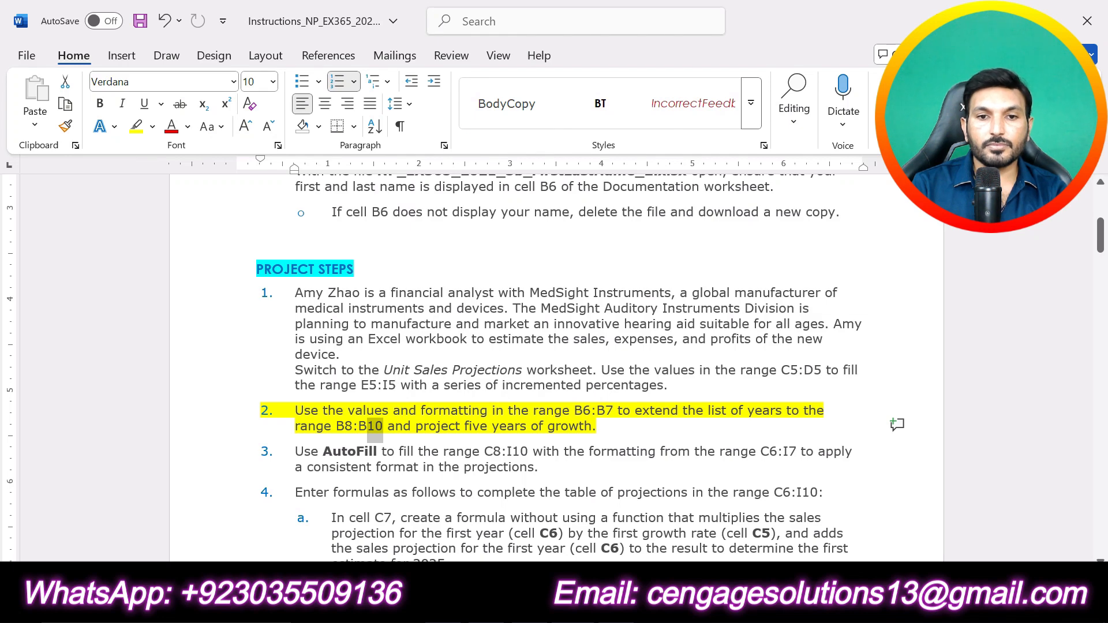
pyautogui.click(496, 607)
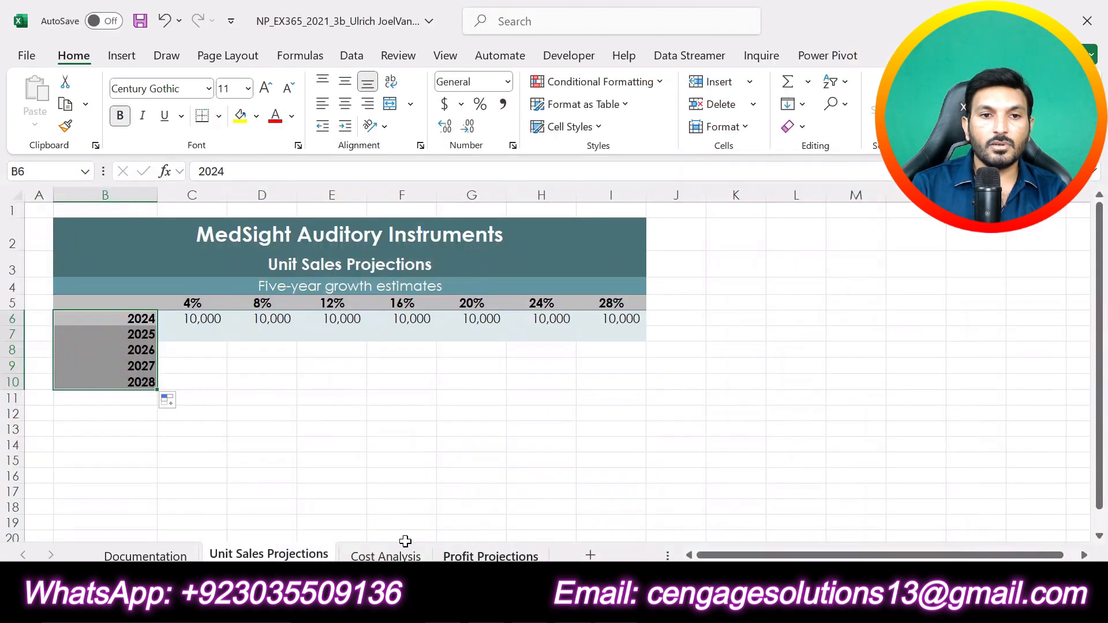
pyautogui.click(145, 337)
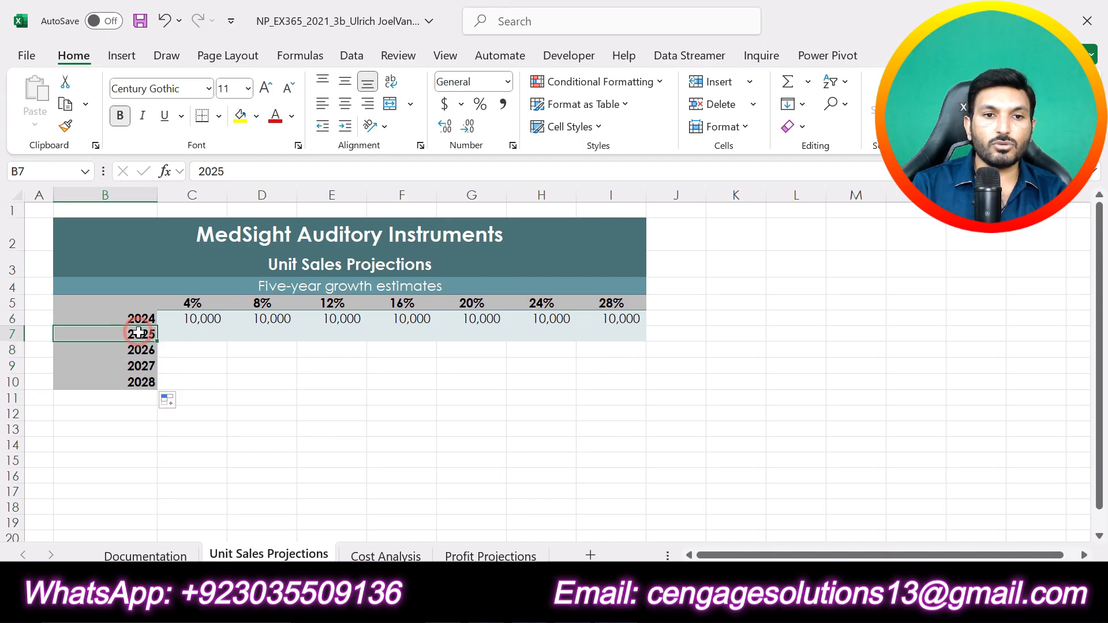
pyautogui.click(146, 383)
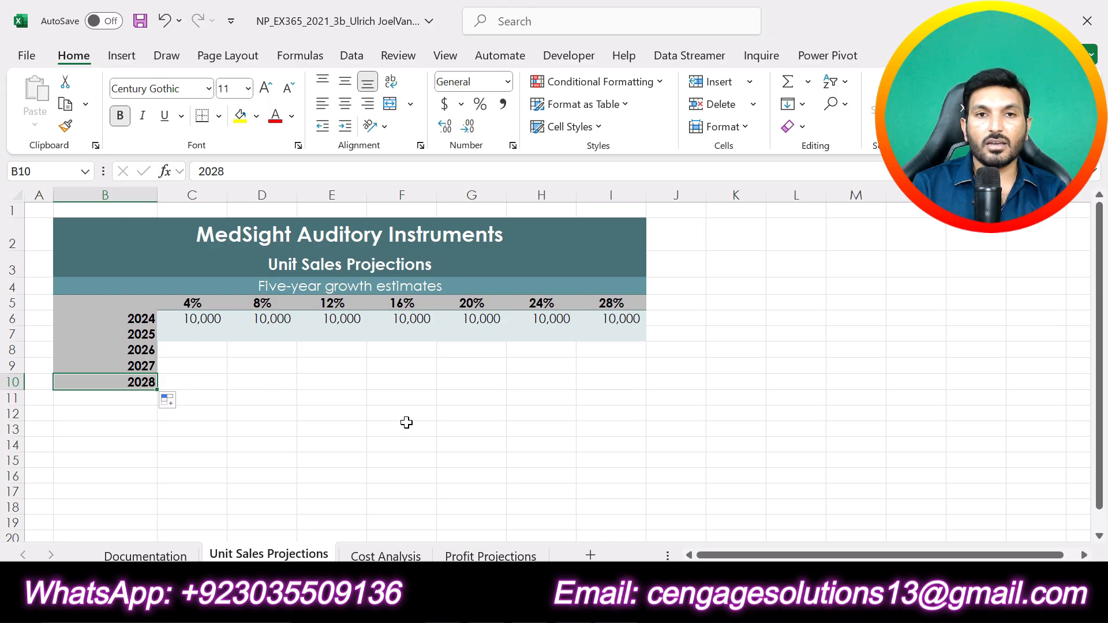
pyautogui.click(406, 423)
# Switch to the Word instructions, remove the yellow highlighting from project step 2 and highlight project step 3 in yellow.
pyautogui.hotkey('alt', 'Tab')
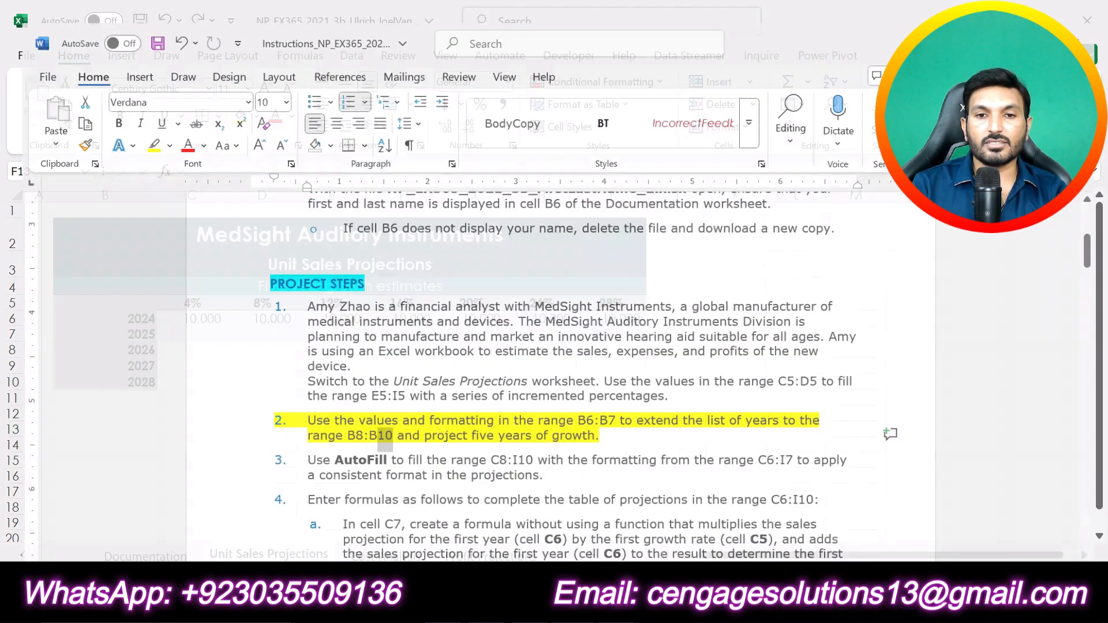
pyautogui.click(629, 431)
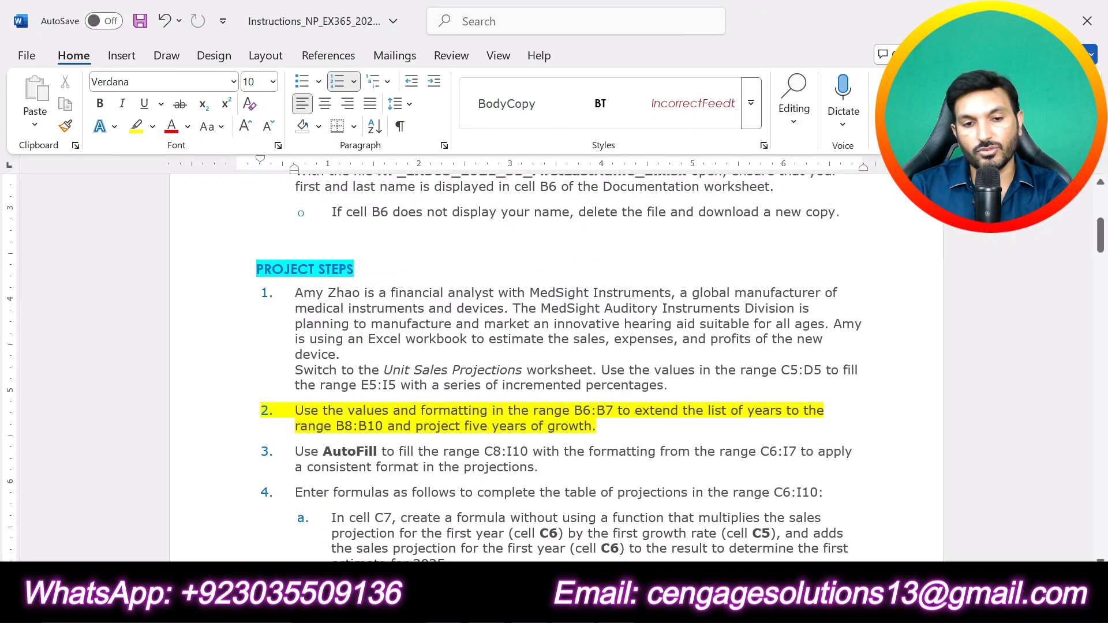
pyautogui.hotkey('ctrl', 'z')
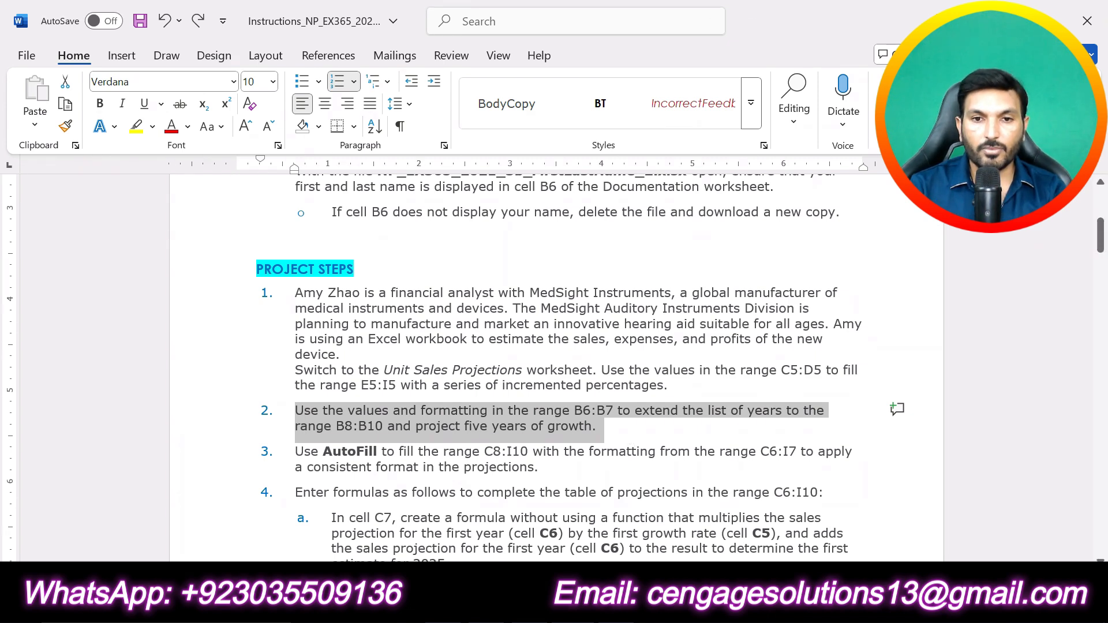
pyautogui.click(555, 473)
pyautogui.moveTo(555, 468); pyautogui.dragTo(295, 453)
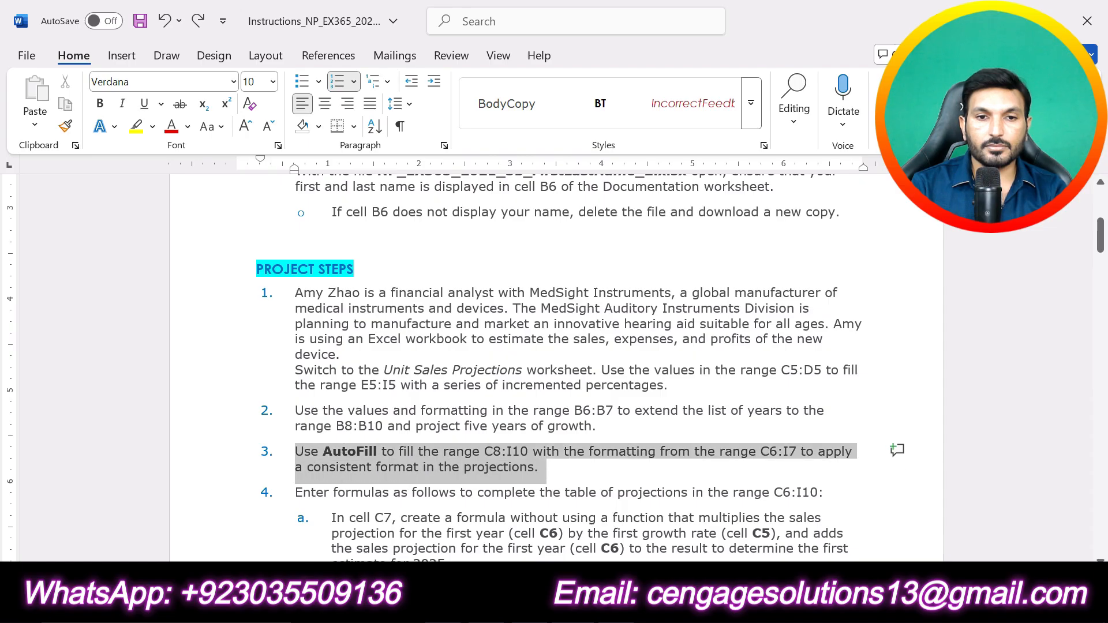
pyautogui.click(366, 425)
pyautogui.click(449, 492)
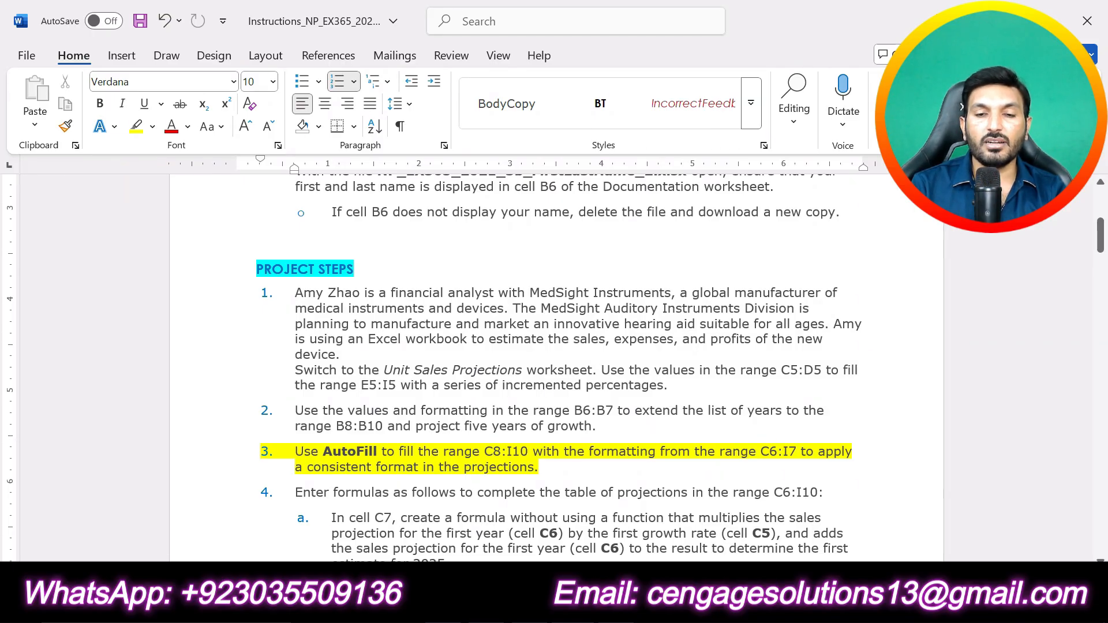
# Check the target range C8:I10 and the formatting source C6:I7 in project step 3, then switch to the Excel workbook.
pyautogui.moveTo(484, 451); pyautogui.dragTo(531, 451)
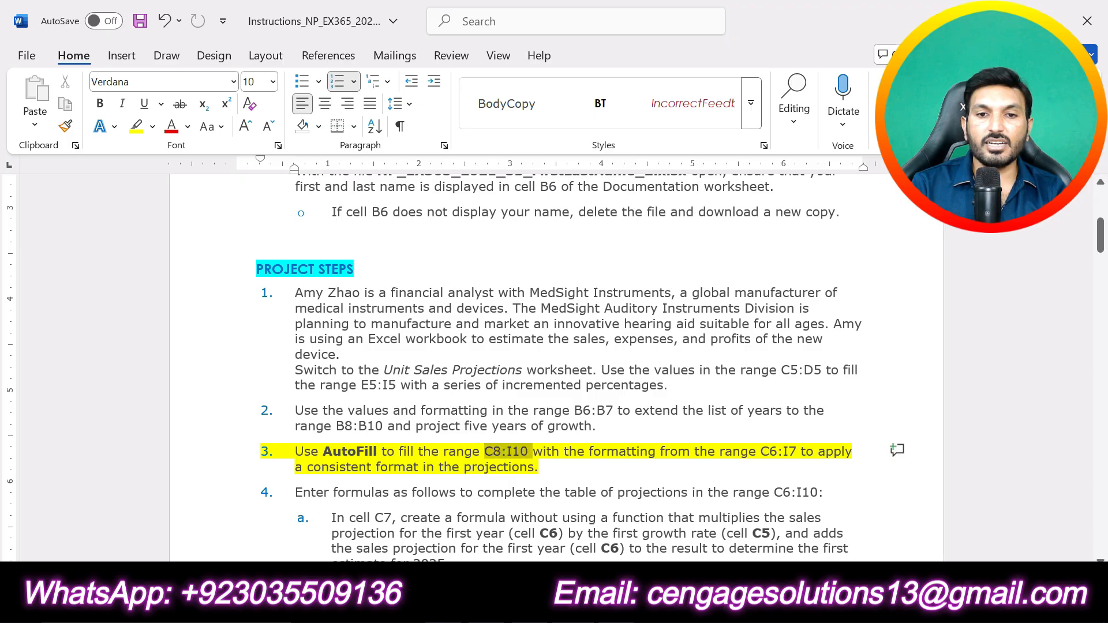
pyautogui.click(589, 491)
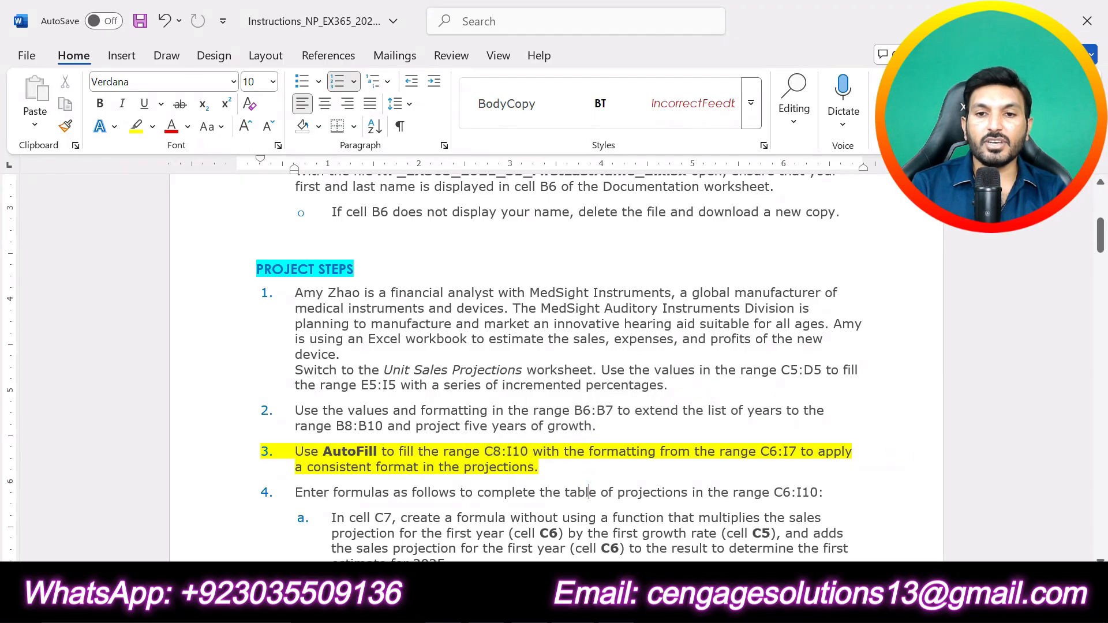
pyautogui.moveTo(760, 451); pyautogui.dragTo(800, 453)
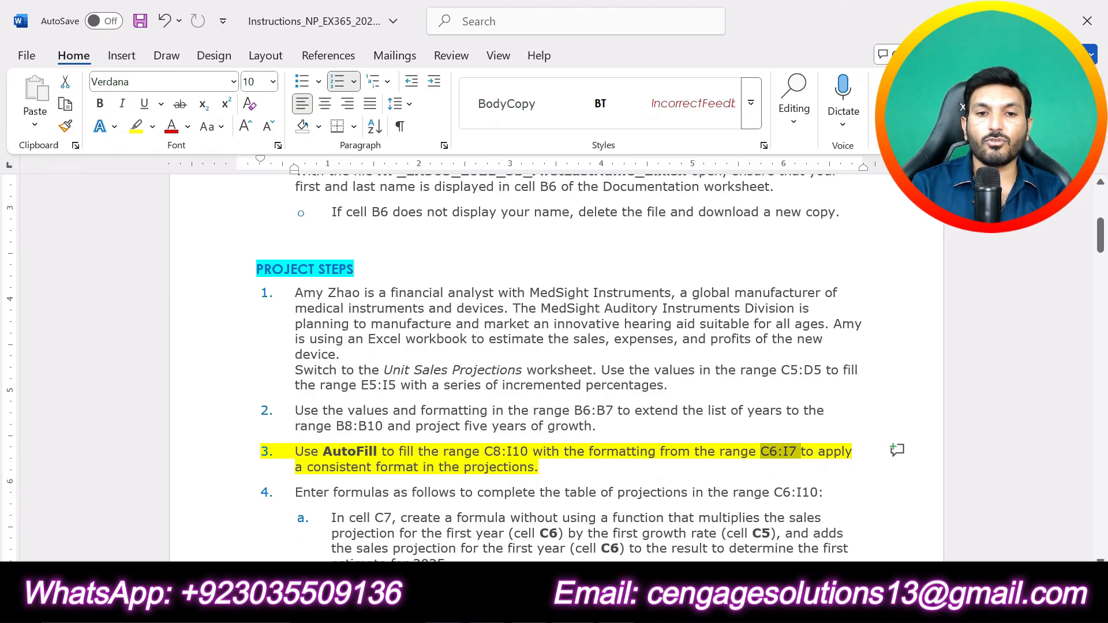
pyautogui.click(545, 467)
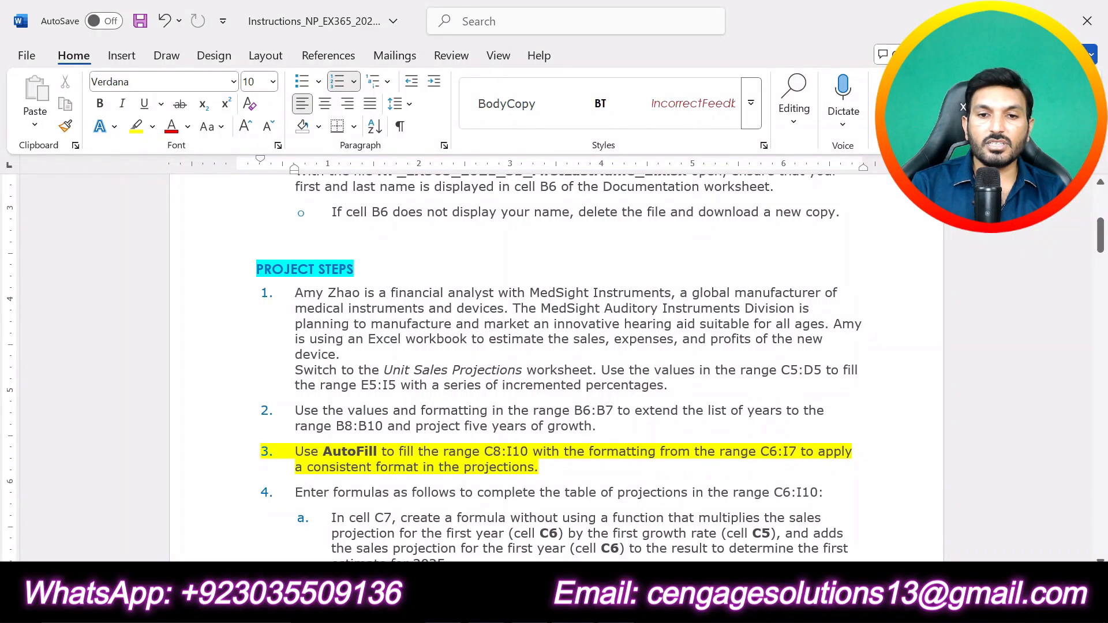
pyautogui.moveTo(485, 452); pyautogui.dragTo(530, 452)
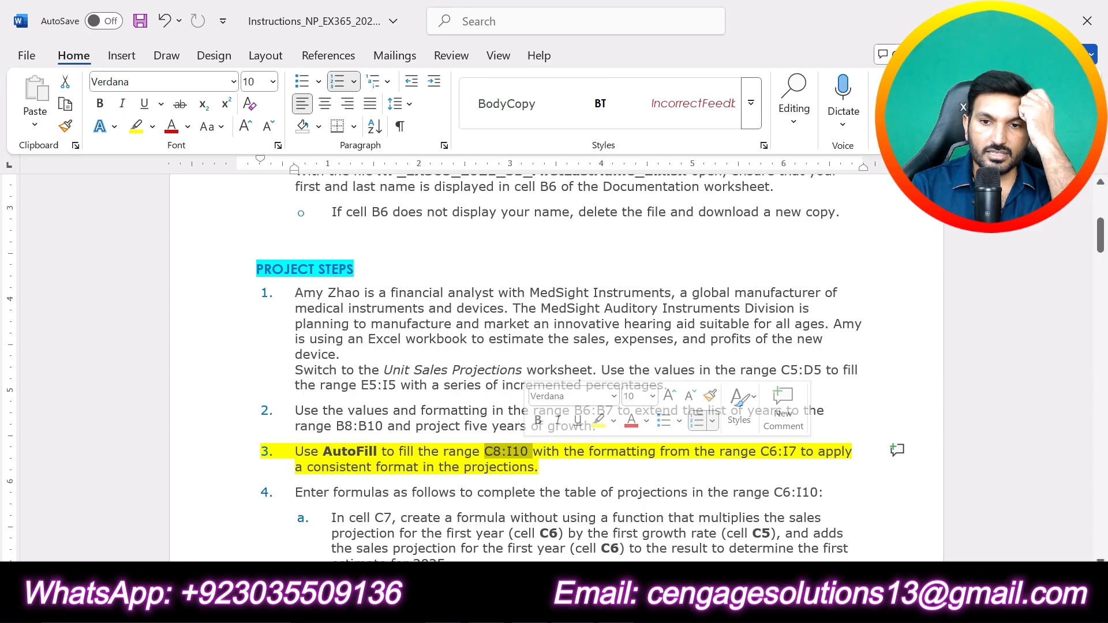
pyautogui.hotkey('alt', 'Tab')
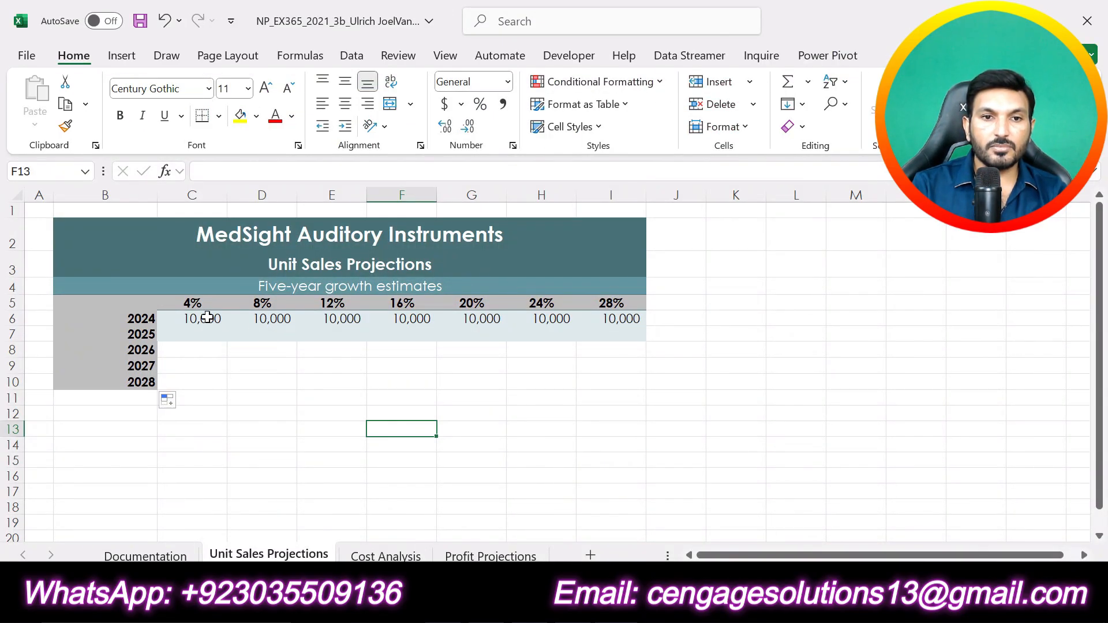
# Compare the formatting source range C6:I7 on the worksheet with the ranges named in project step 3 of the Word instructions.
pyautogui.click(199, 316)
pyautogui.moveTo(200, 317); pyautogui.dragTo(646, 324)
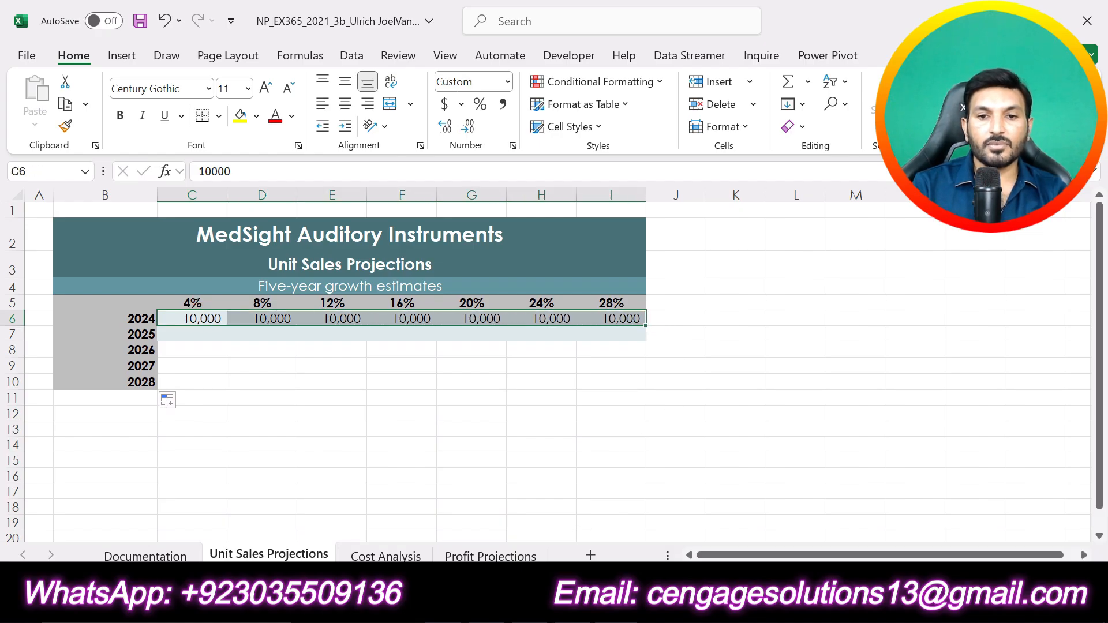
pyautogui.hotkey('alt', 'Tab')
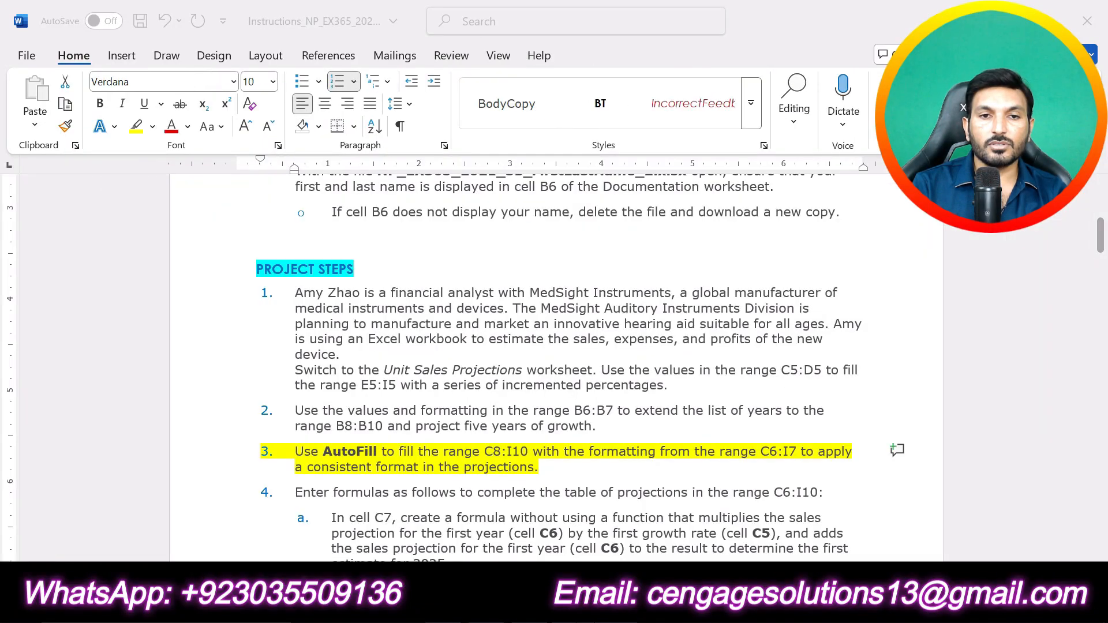
pyautogui.hotkey('alt', 'Tab')
pyautogui.click(253, 363)
pyautogui.moveTo(190, 321); pyautogui.dragTo(632, 332)
pyautogui.hotkey('alt', 'Tab')
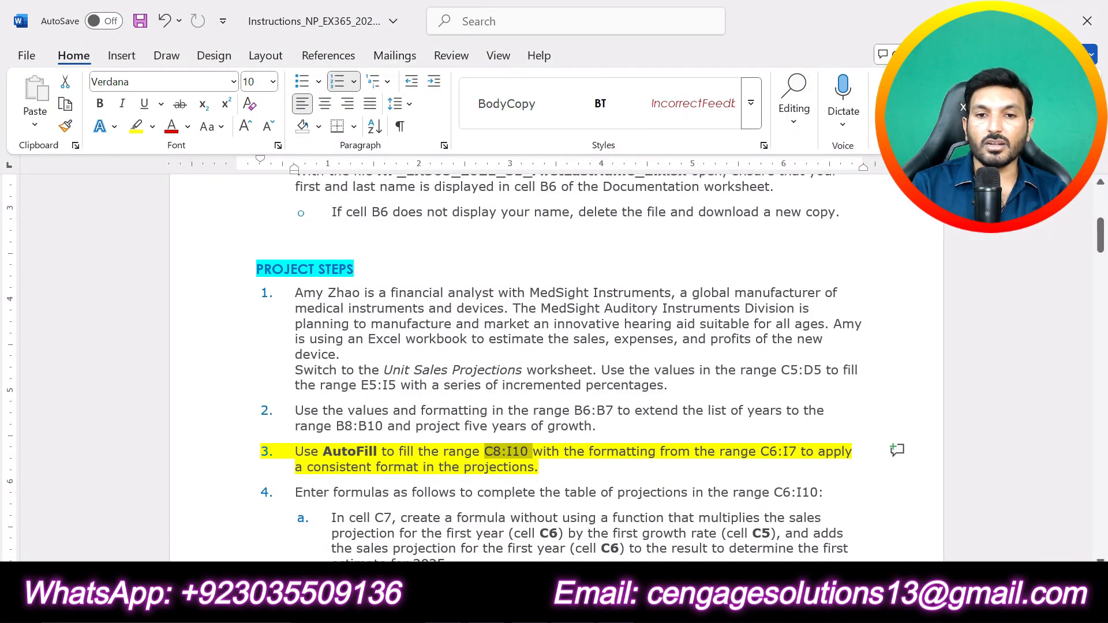
pyautogui.hotkey('alt', 'Tab')
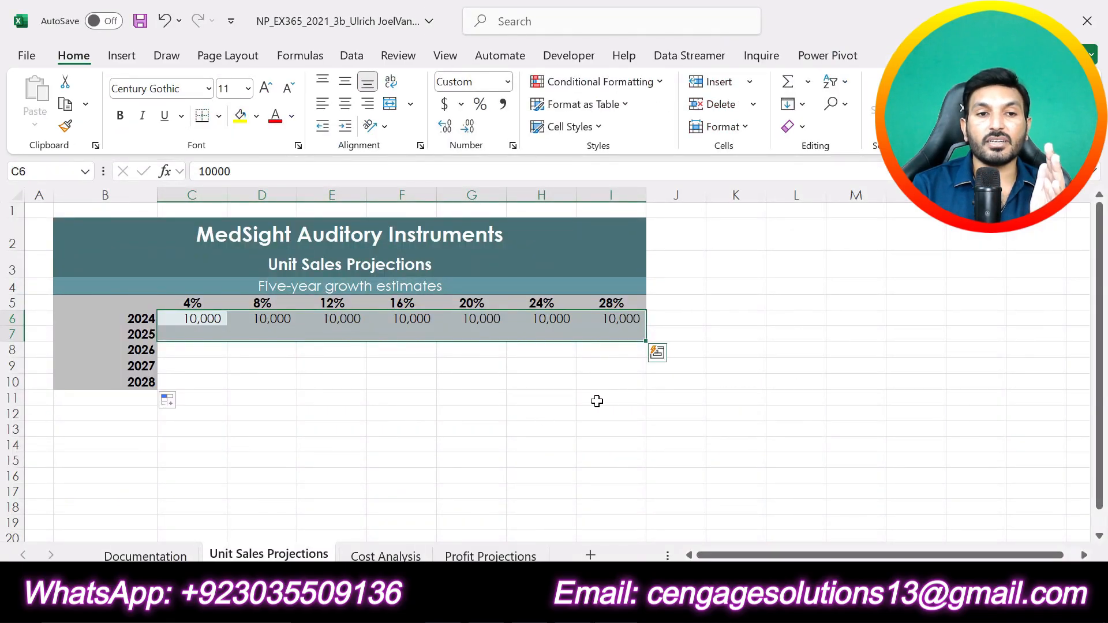
pyautogui.hotkey('alt', 'Tab')
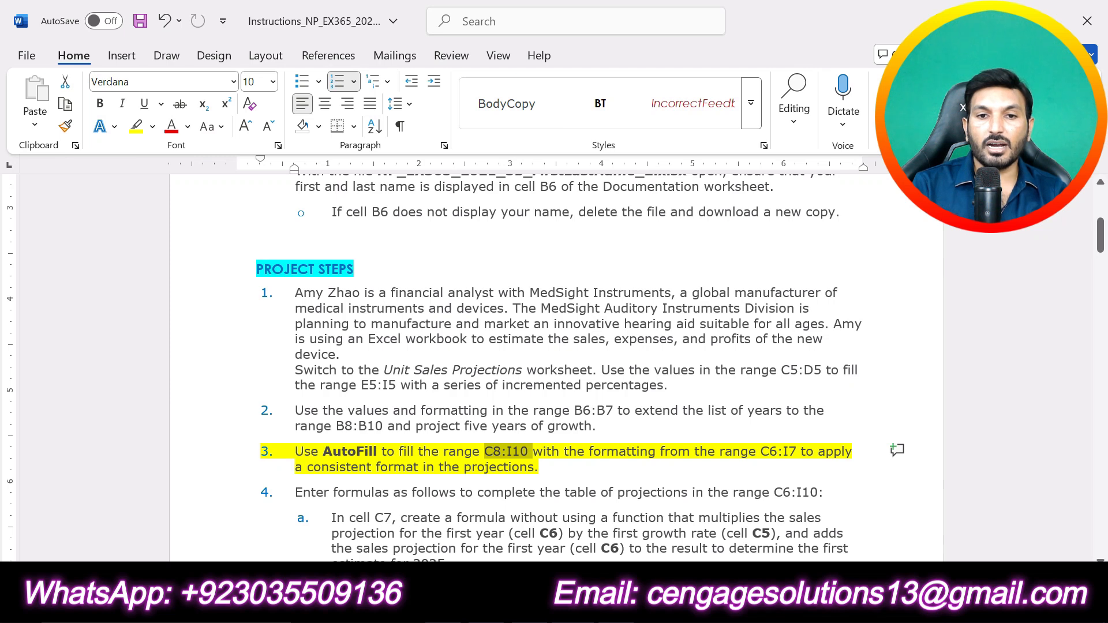
pyautogui.hotkey('alt', 'Tab')
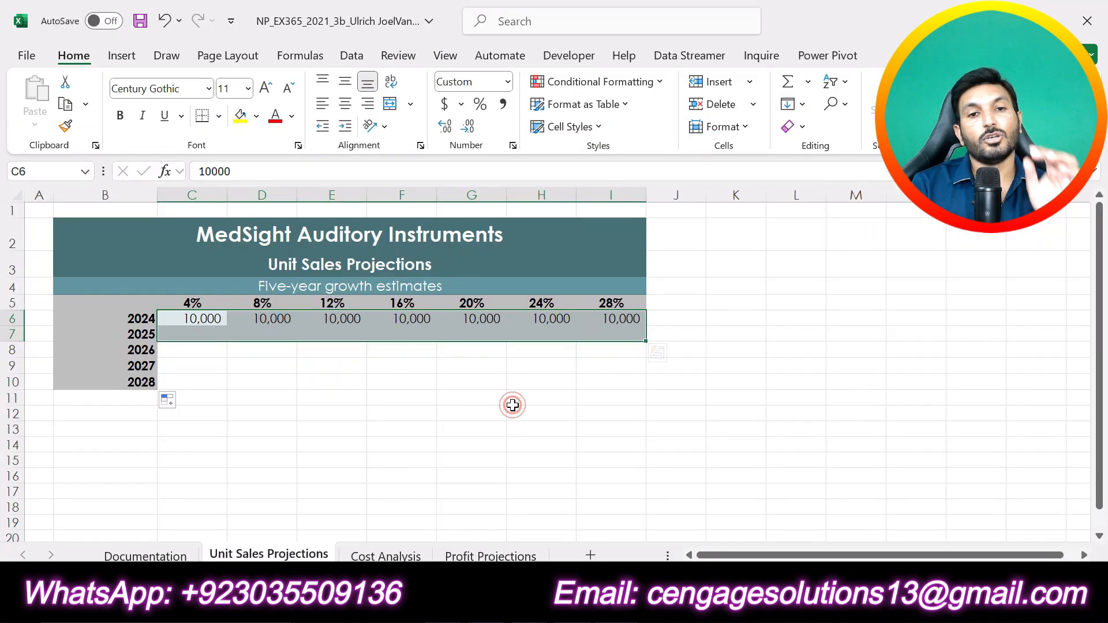
pyautogui.click(512, 406)
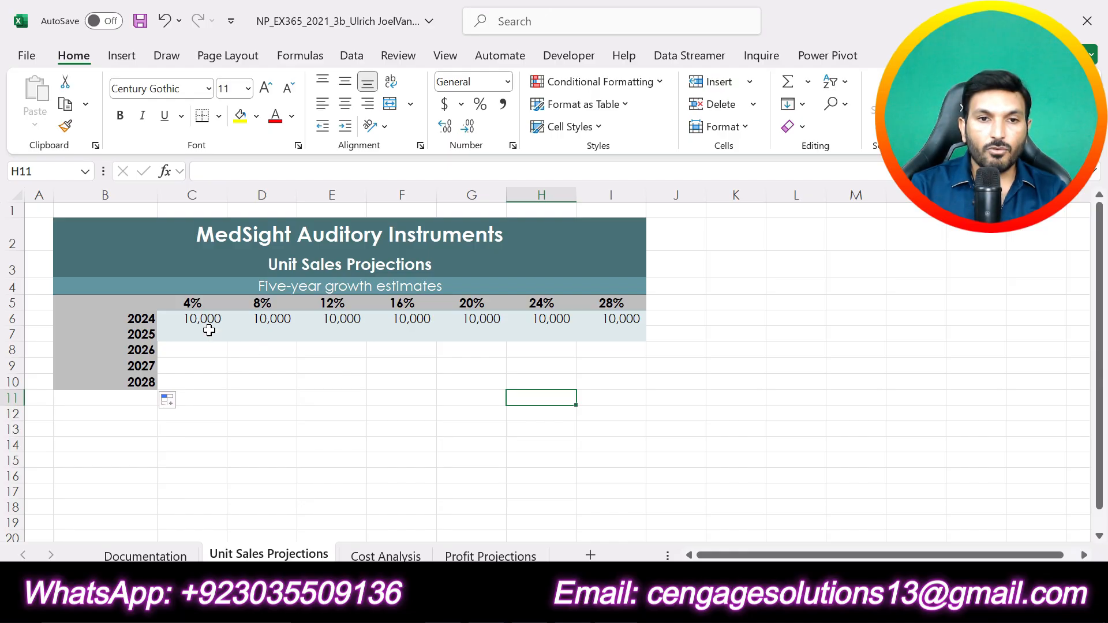
# Fill the range C8:I10 from C6:I7 with AutoFill using Fill Formatting Only, and check the filled range.
pyautogui.moveTo(189, 317); pyautogui.dragTo(618, 330)
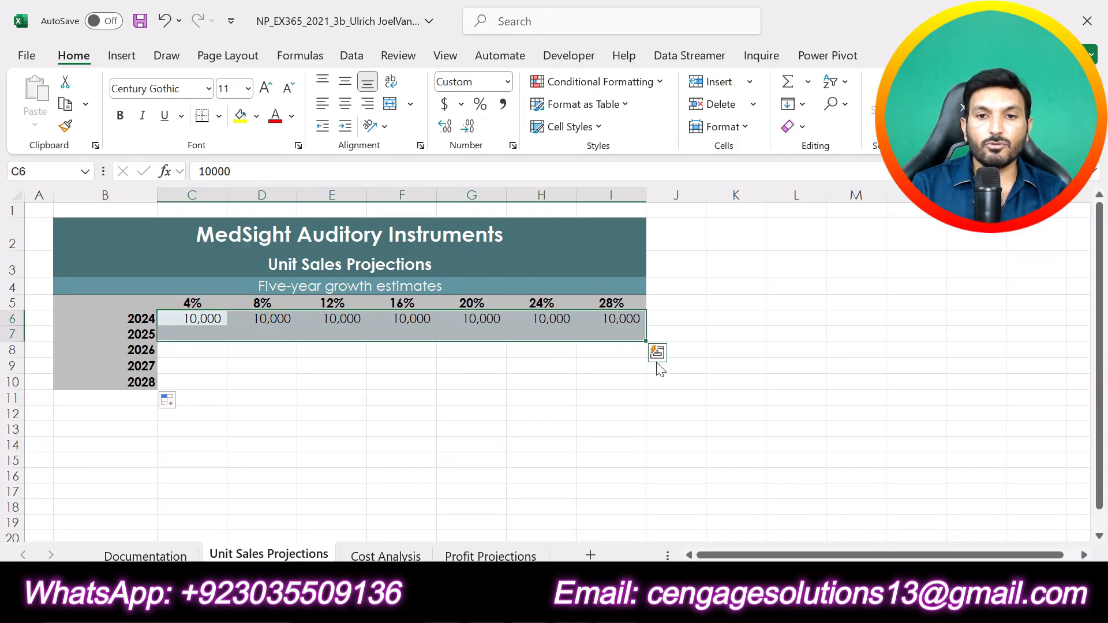
pyautogui.moveTo(646, 342); pyautogui.dragTo(646, 395)
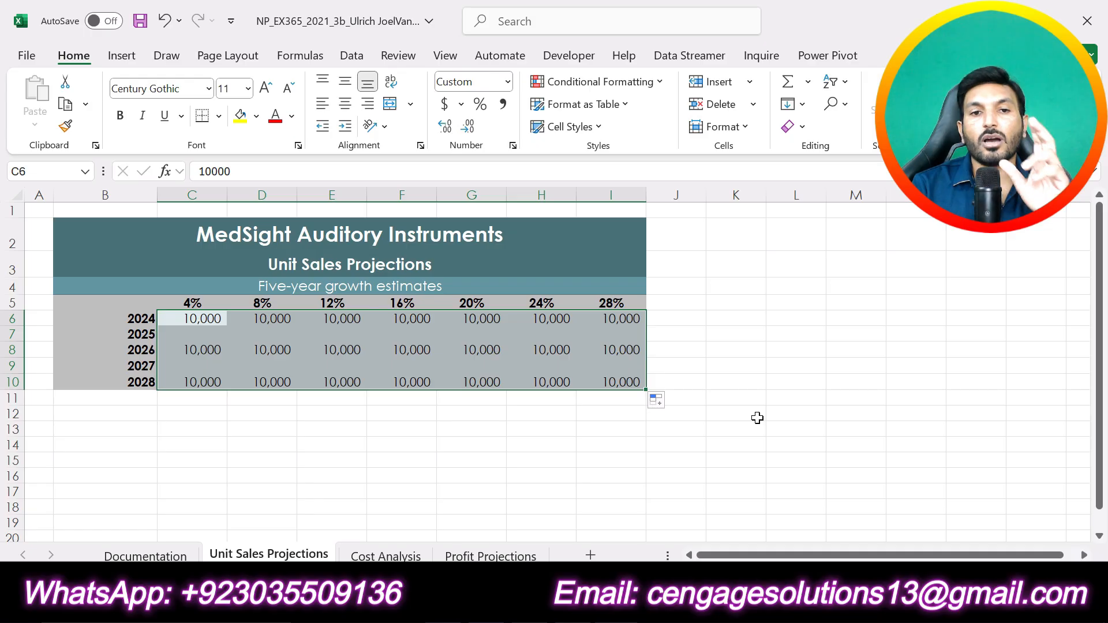
pyautogui.click(671, 403)
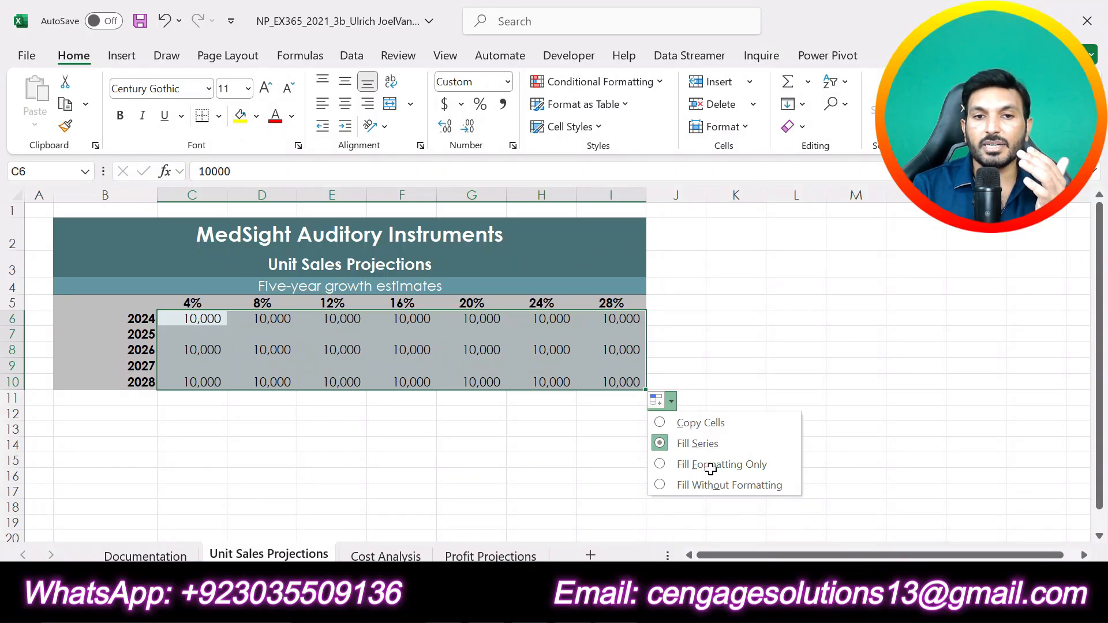
pyautogui.click(711, 469)
pyautogui.click(595, 463)
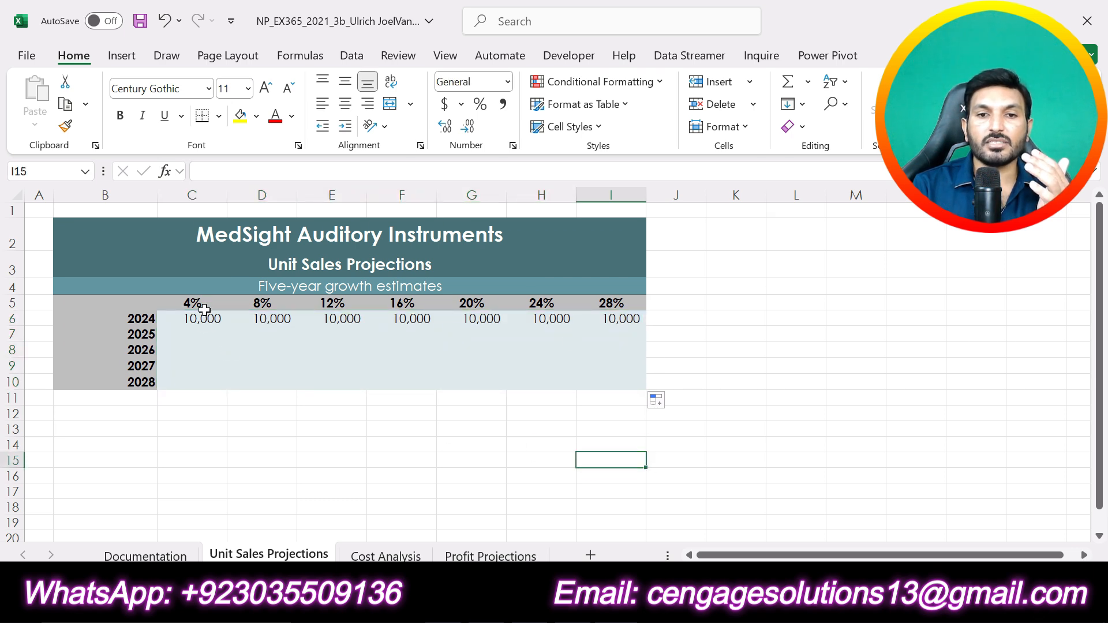
pyautogui.click(195, 349)
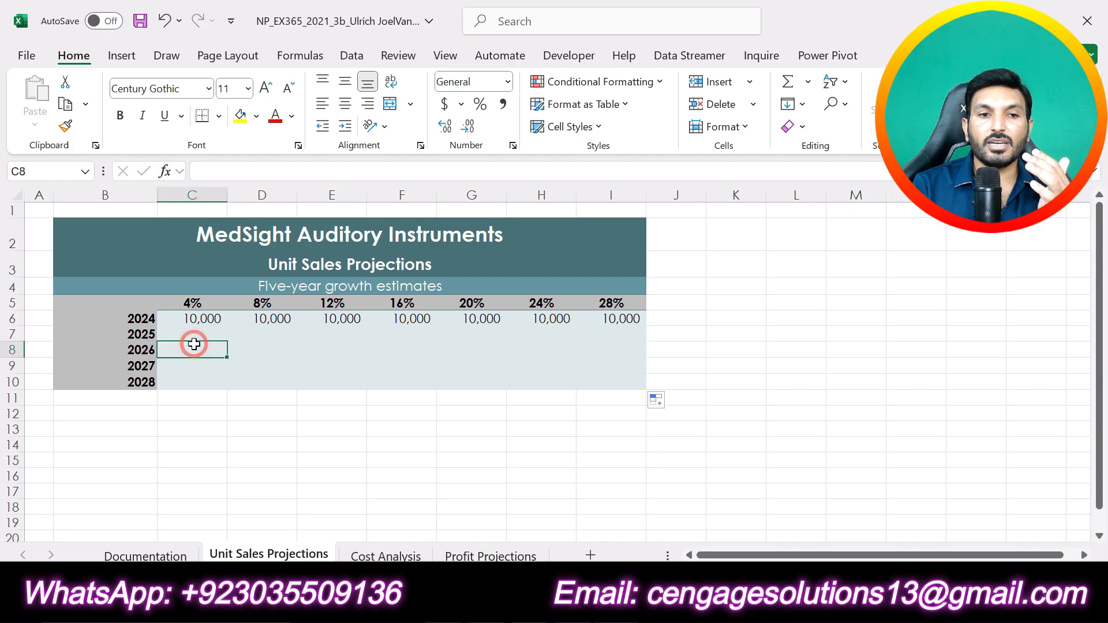
pyautogui.click(635, 382)
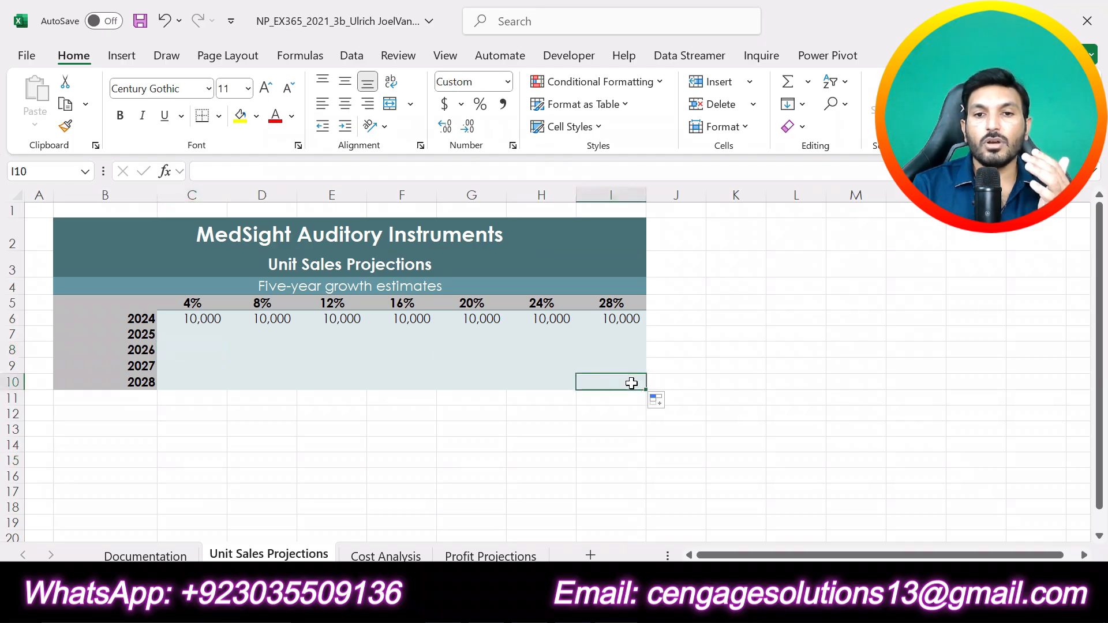
pyautogui.click(797, 401)
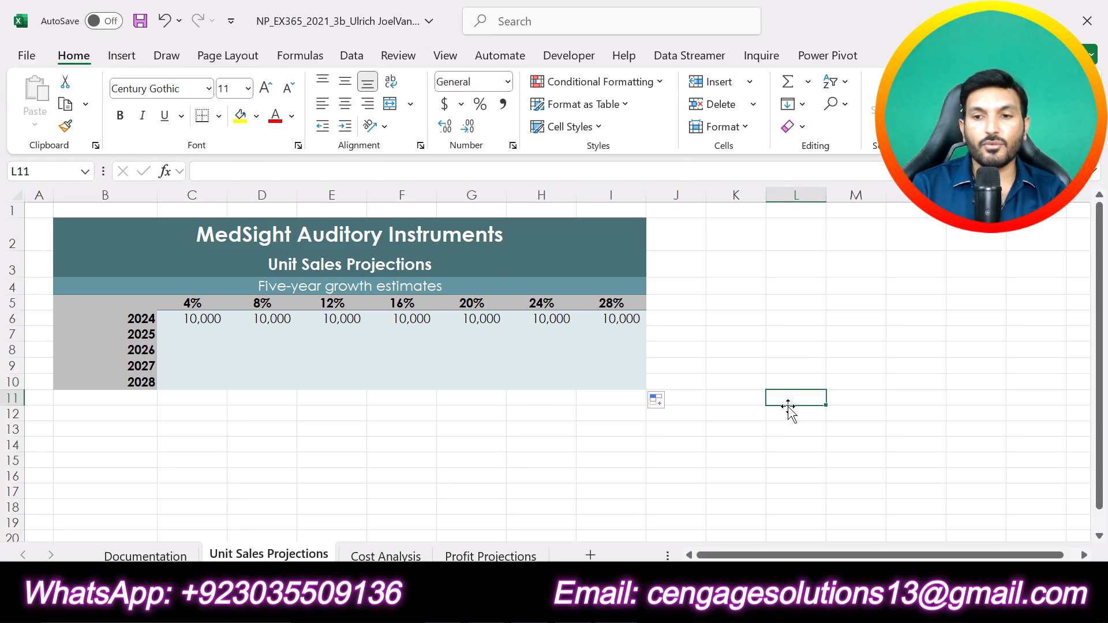
pyautogui.click(640, 492)
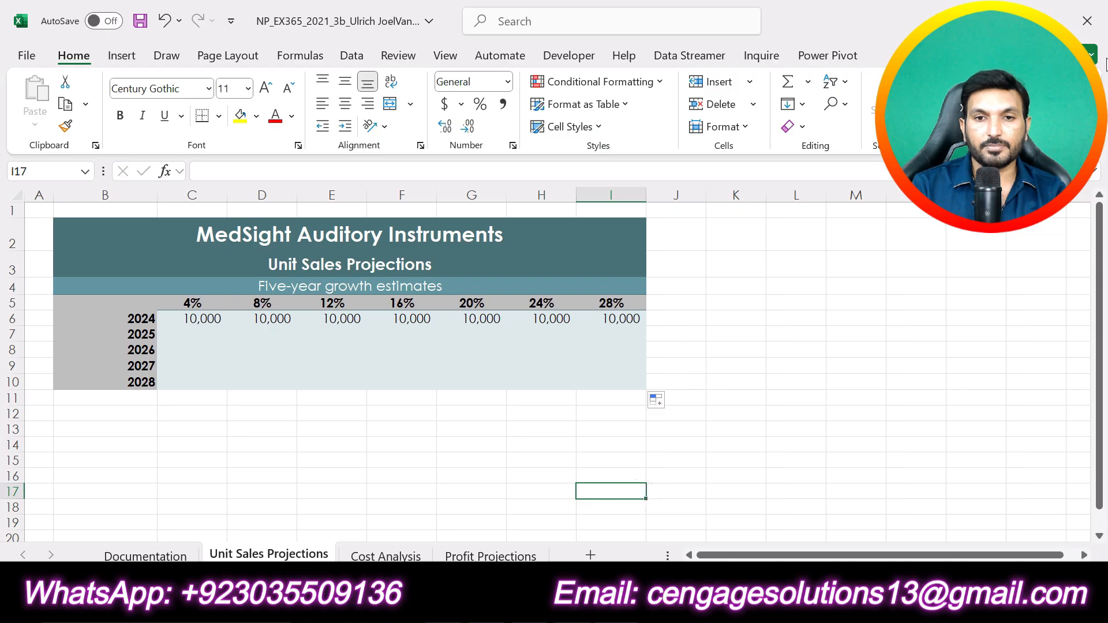
pyautogui.click(741, 457)
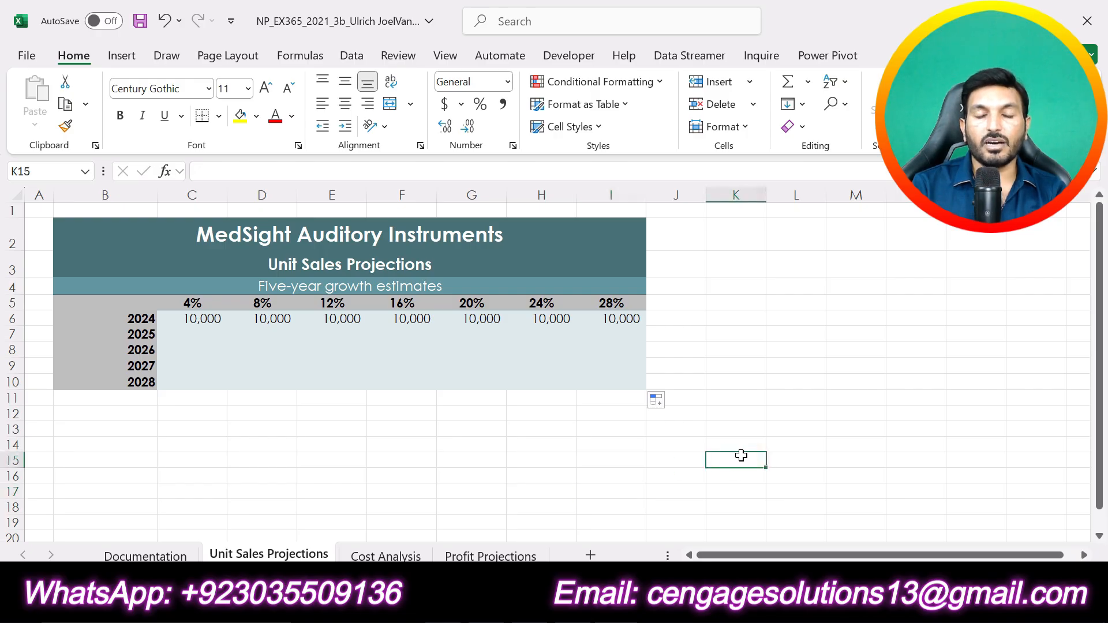
pyautogui.click(617, 465)
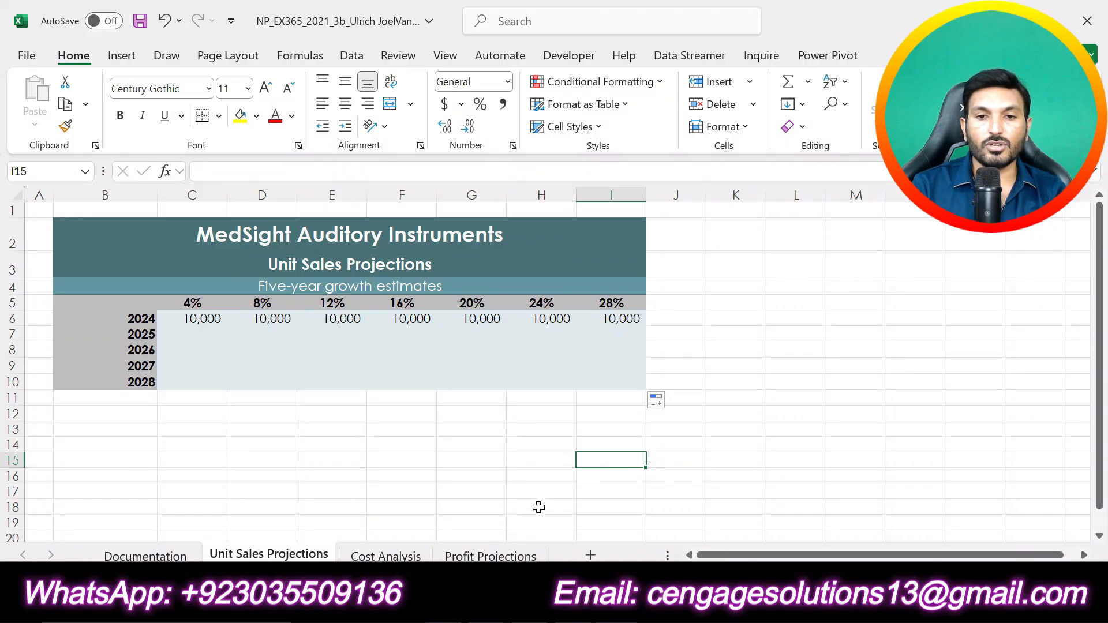
pyautogui.hotkey('alt', 'Tab')
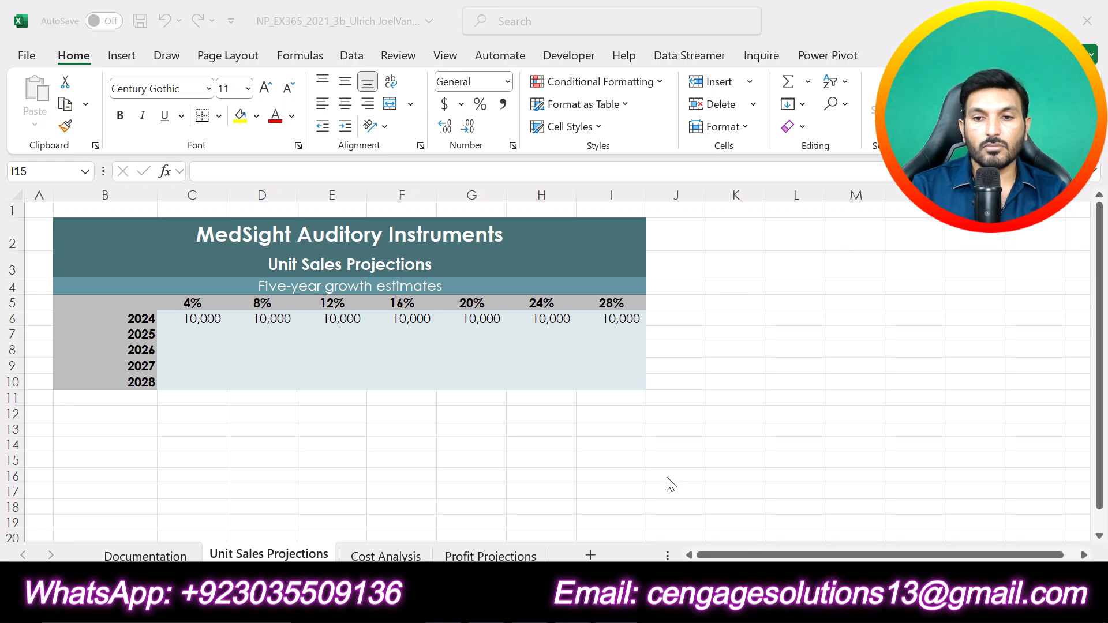
pyautogui.hotkey('alt', 'Tab')
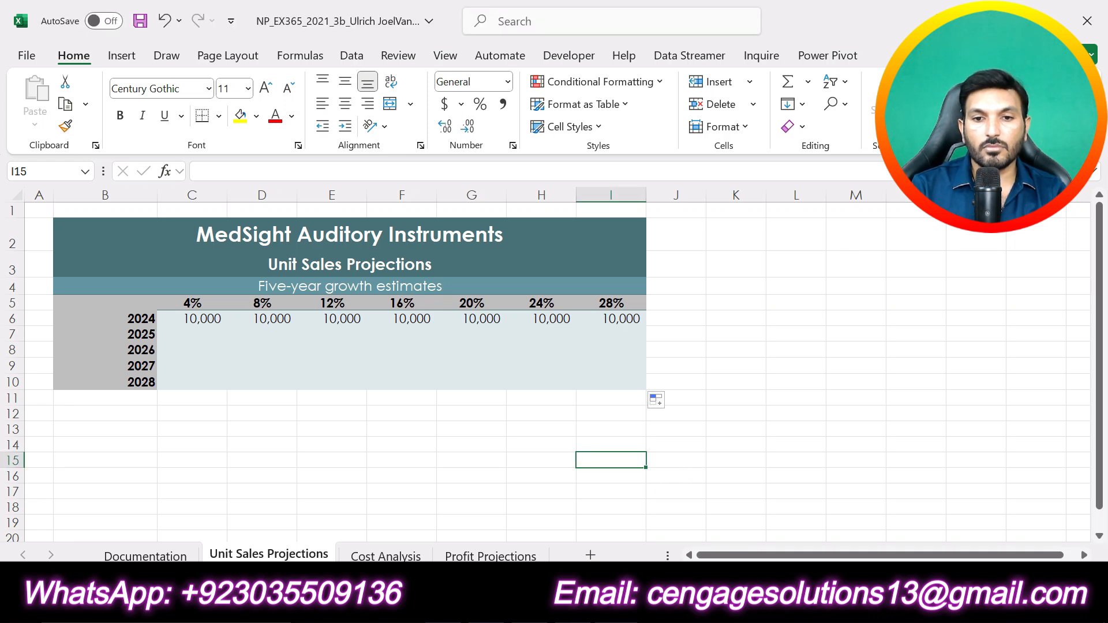
pyautogui.click(744, 432)
pyautogui.press('F2')
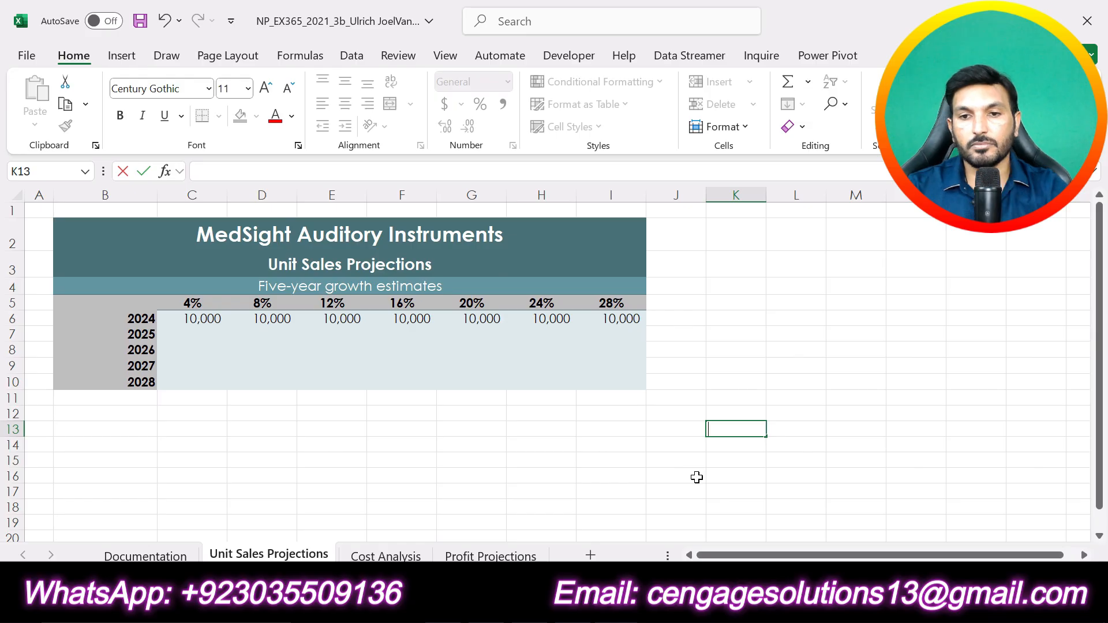
pyautogui.click(693, 476)
# Switch to the Word instructions, remove the yellow highlighting from project step 3 and highlight the opening line of step 4 in yellow.
pyautogui.hotkey('alt', 'Tab')
pyautogui.hotkey('ctrl', 'z')
pyautogui.scroll(-3, 521, 451)
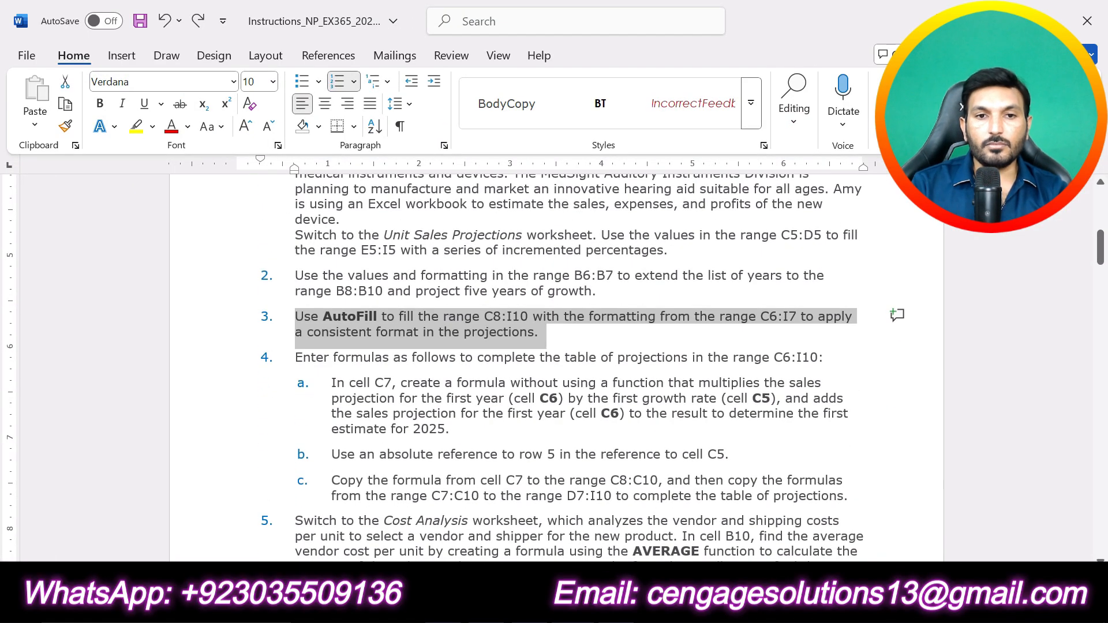
pyautogui.moveTo(831, 358); pyautogui.dragTo(298, 357)
pyautogui.click(365, 320)
pyautogui.click(449, 429)
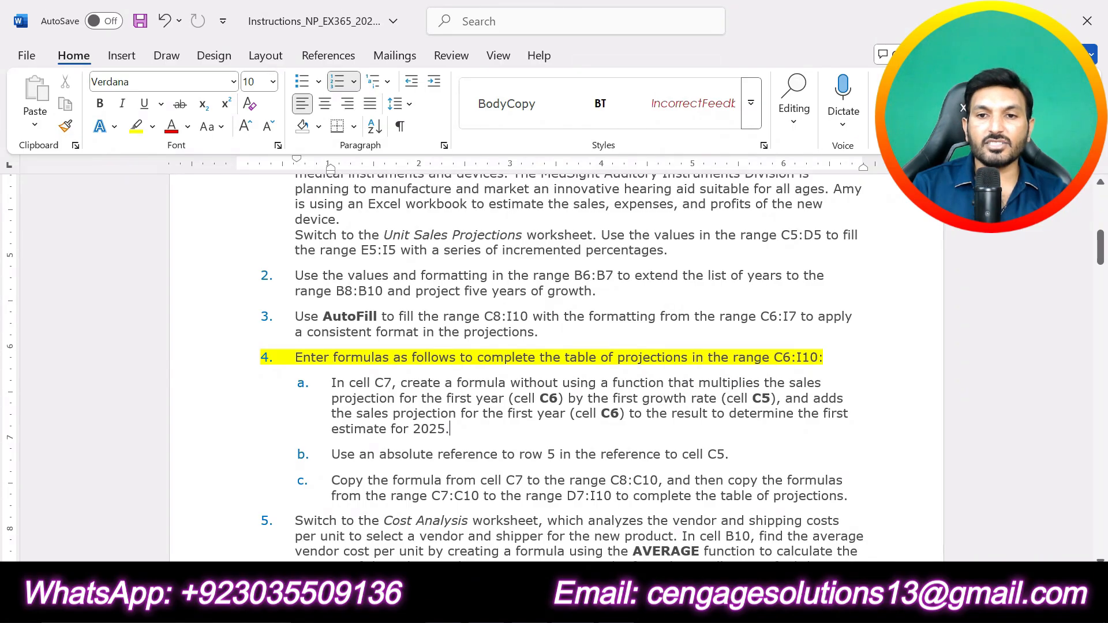
# Highlight project step 4a, the formula instruction for cell C7, in yellow.
pyautogui.click(379, 454)
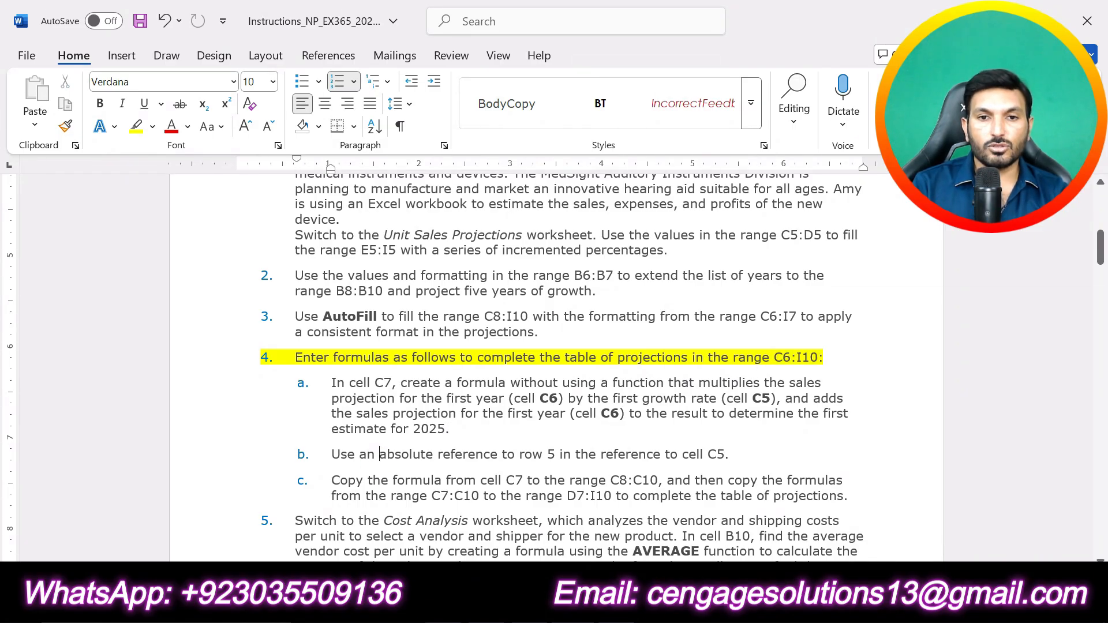
pyautogui.moveTo(462, 434); pyautogui.dragTo(332, 383)
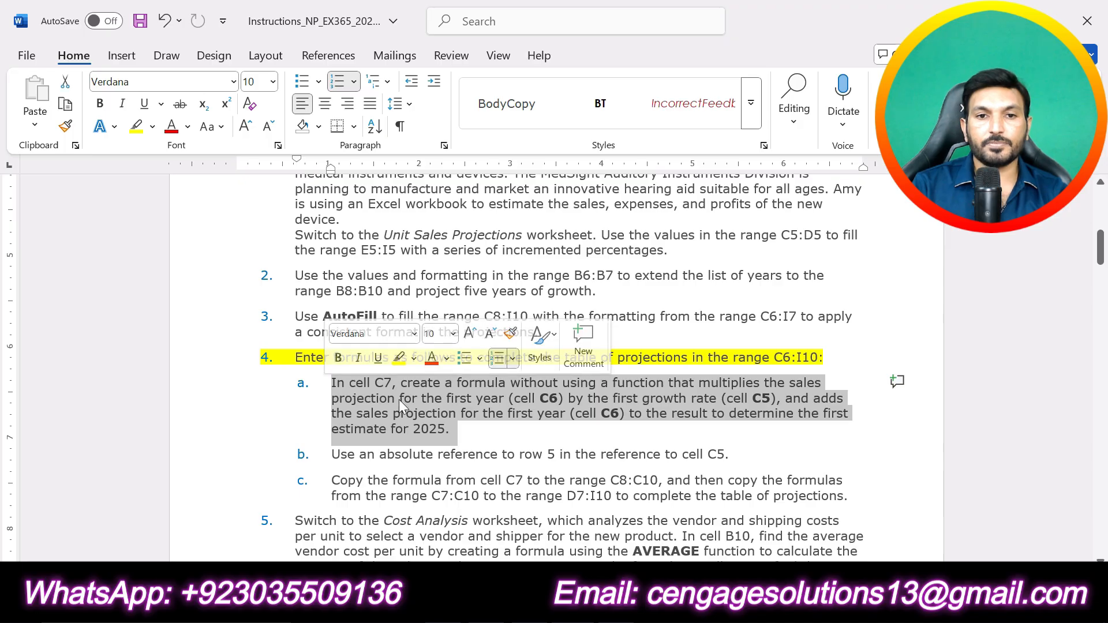
pyautogui.click(410, 454)
pyautogui.moveTo(455, 430); pyautogui.dragTo(327, 386)
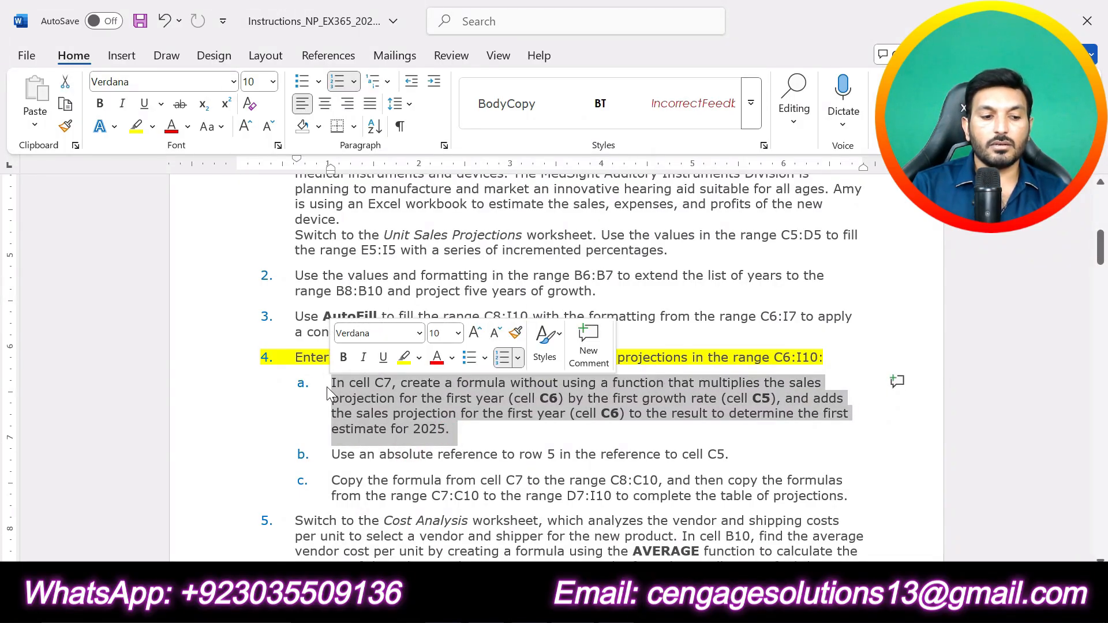
pyautogui.click(404, 359)
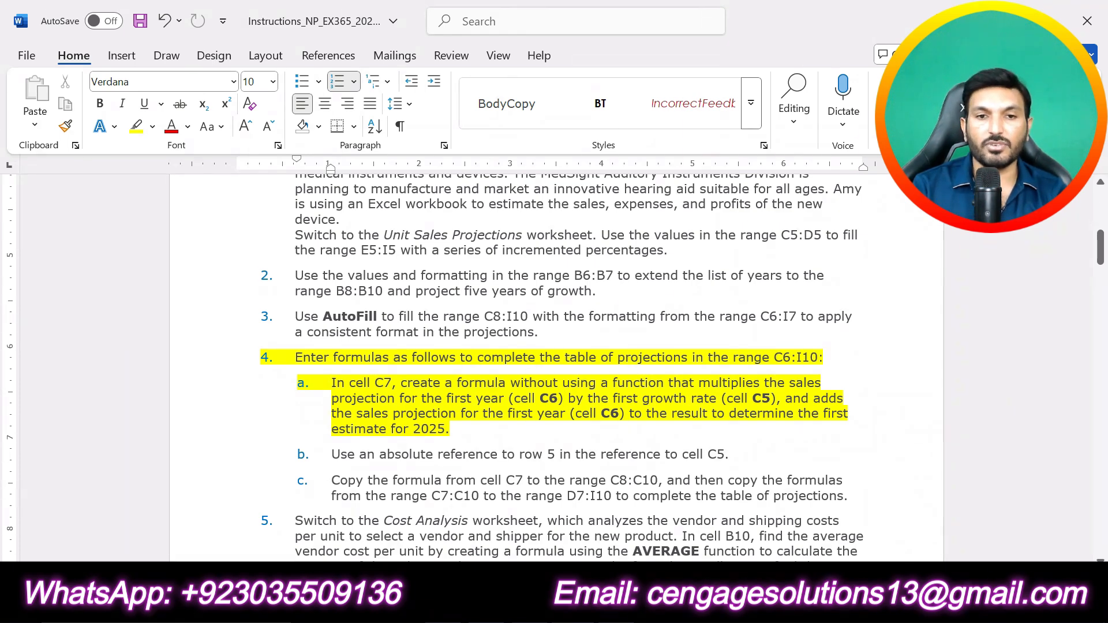
# Switch to the Unit Sales Projections worksheet in Excel and start the formula =C6*C5 in cell C7, checking the references against instruction step 4a.
pyautogui.hotkey('alt', 'Tab')
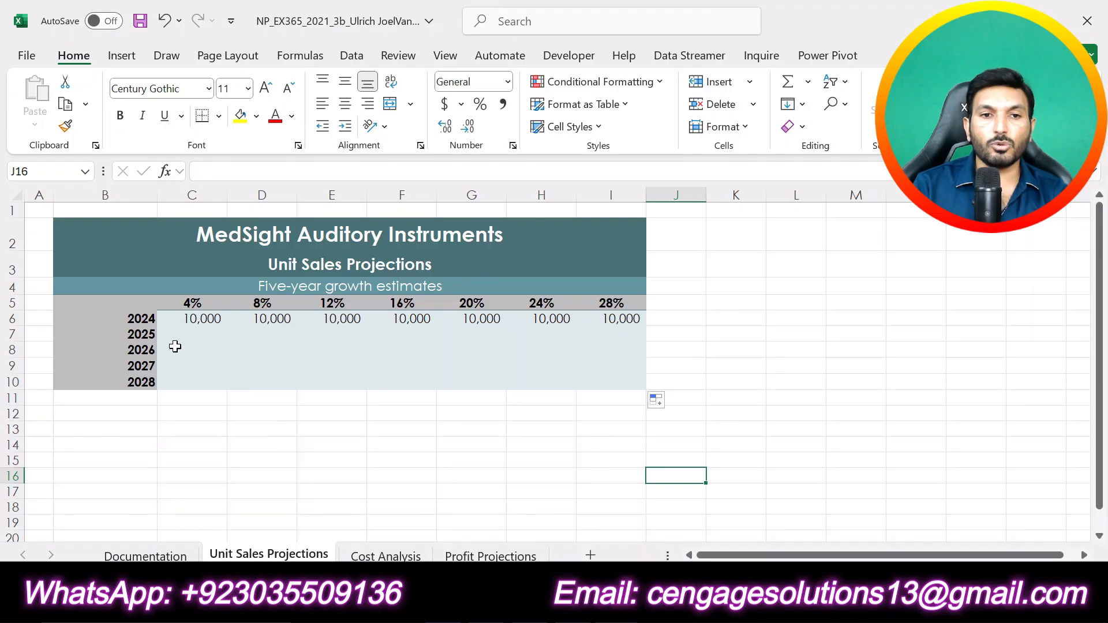
pyautogui.click(201, 334)
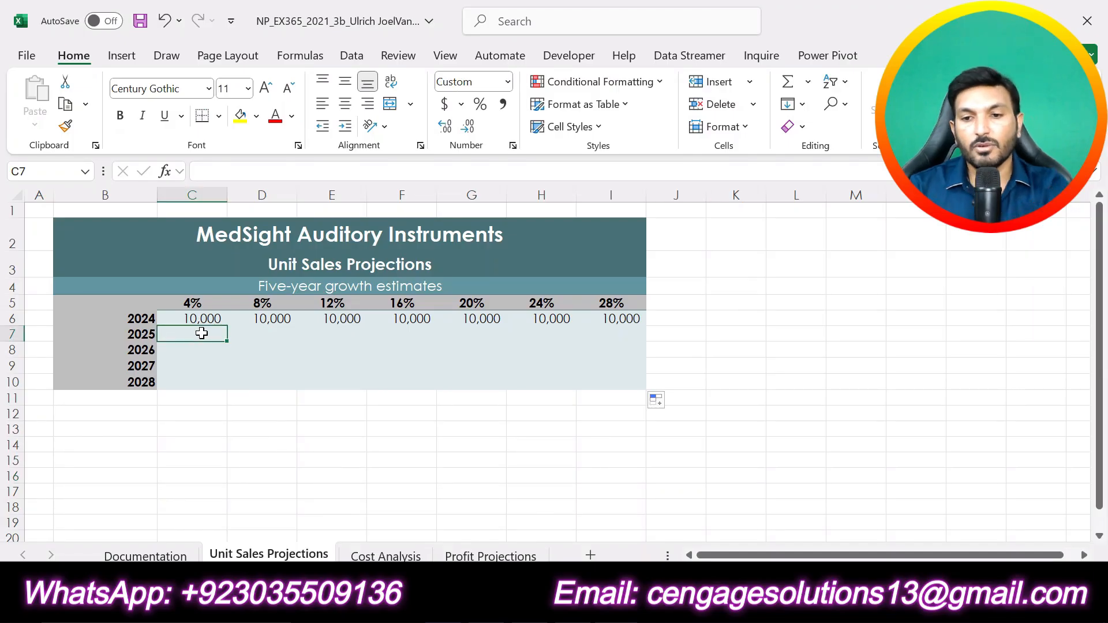
pyautogui.write('=')
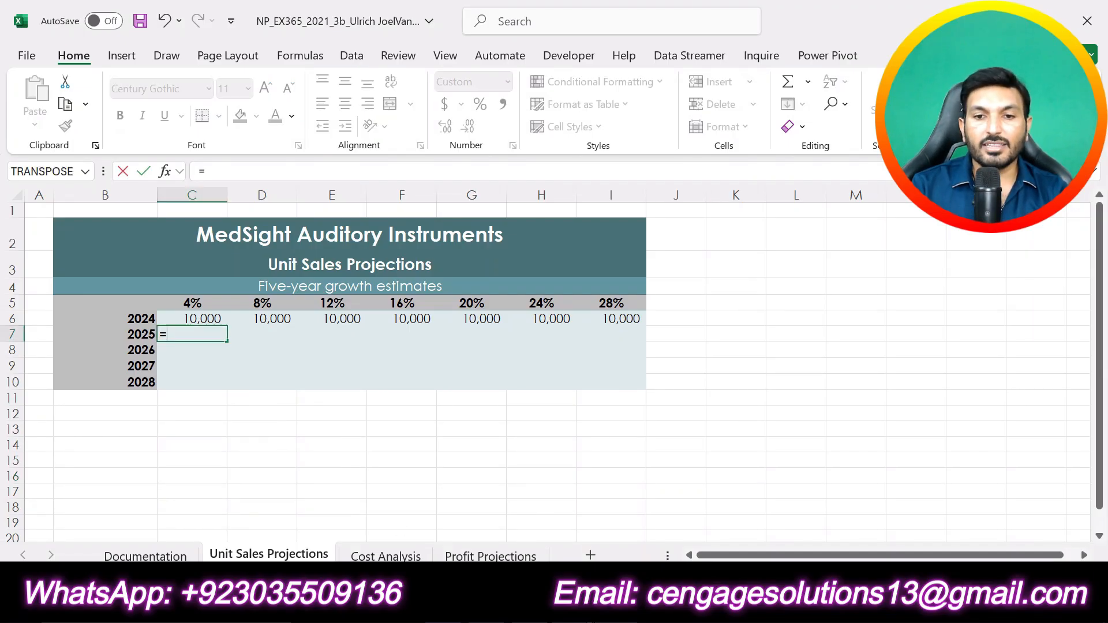
pyautogui.hotkey('alt', 'Tab')
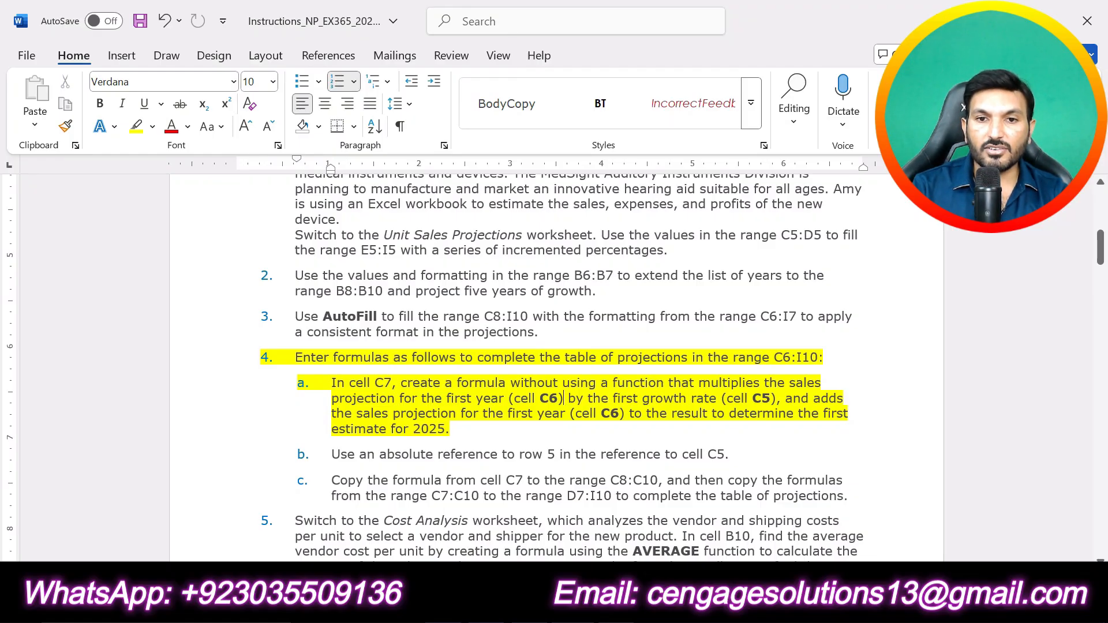
pyautogui.hotkey('alt', 'Tab')
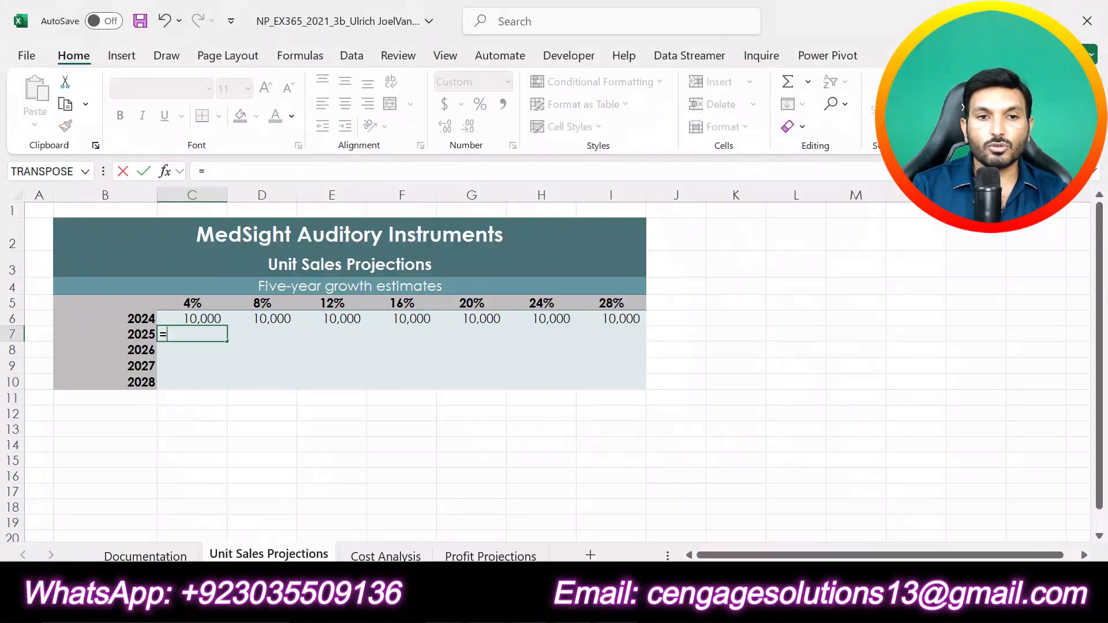
pyautogui.click(192, 304)
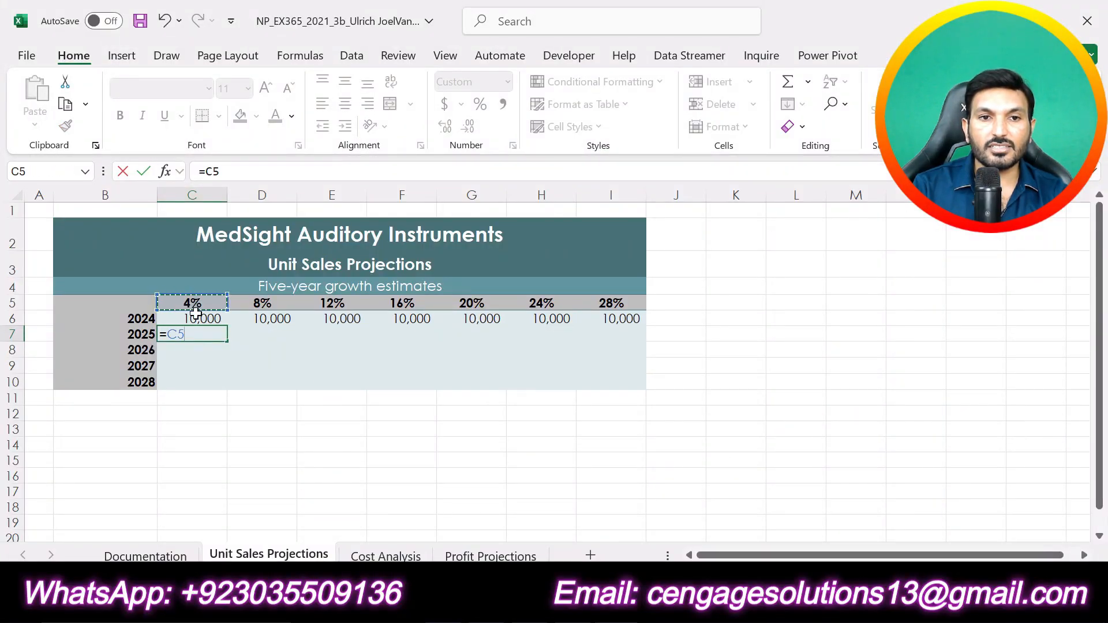
pyautogui.click(198, 319)
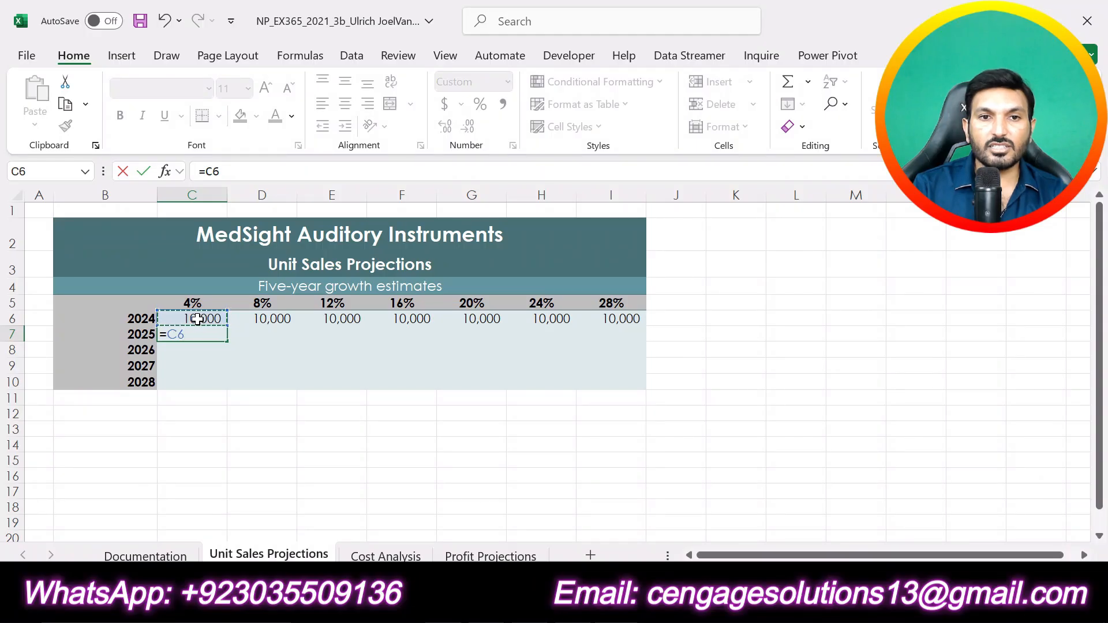
pyautogui.write('*')
pyautogui.hotkey('alt', 'Tab')
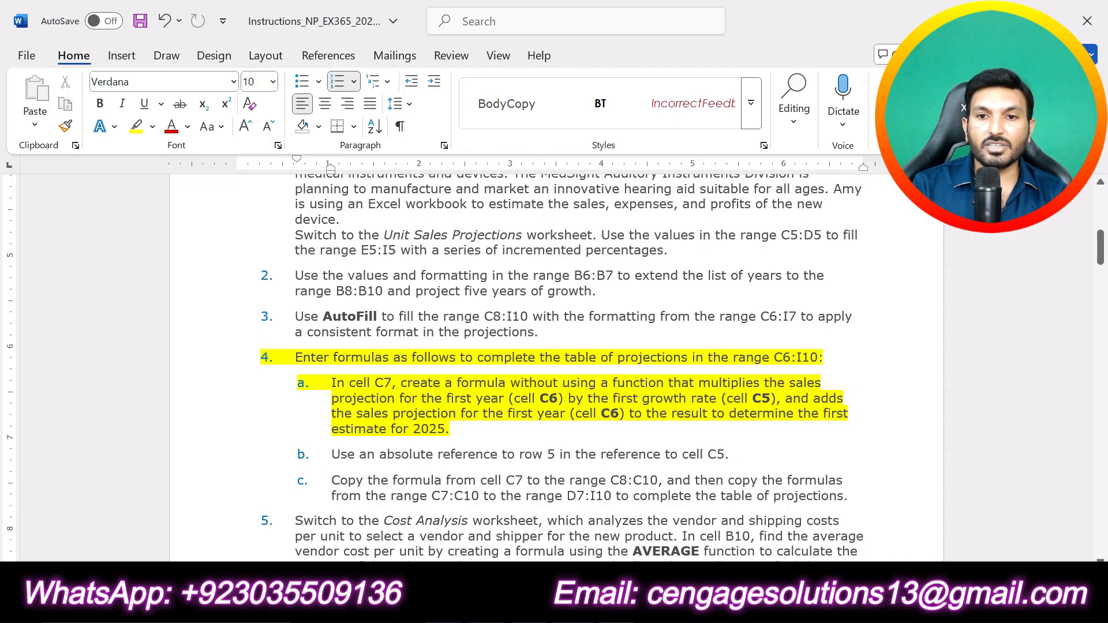
pyautogui.hotkey('alt', 'Tab')
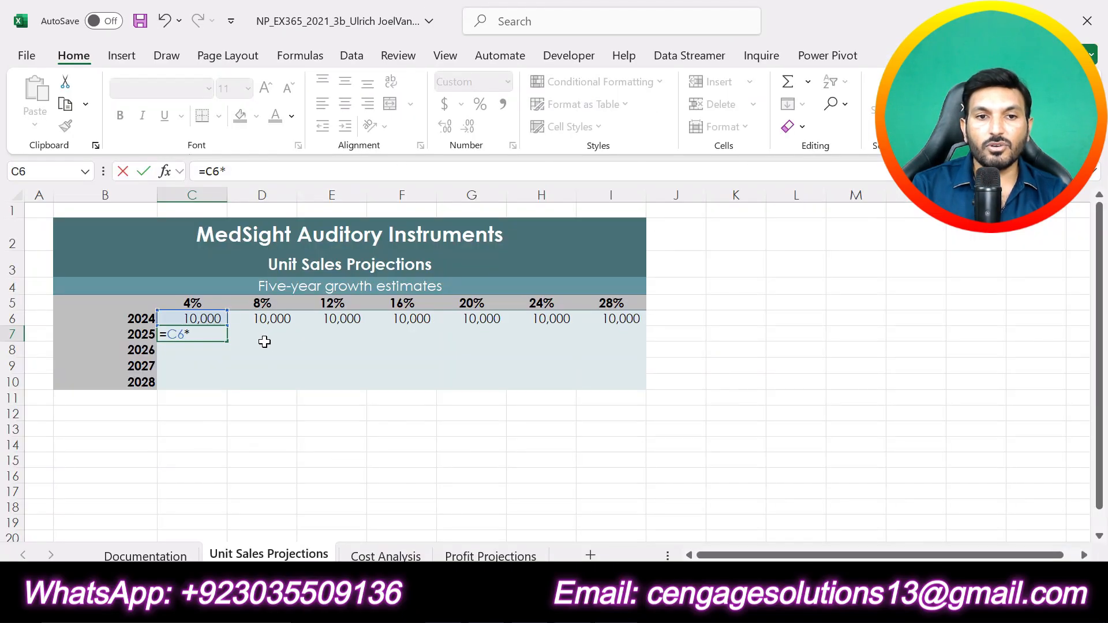
pyautogui.click(212, 293)
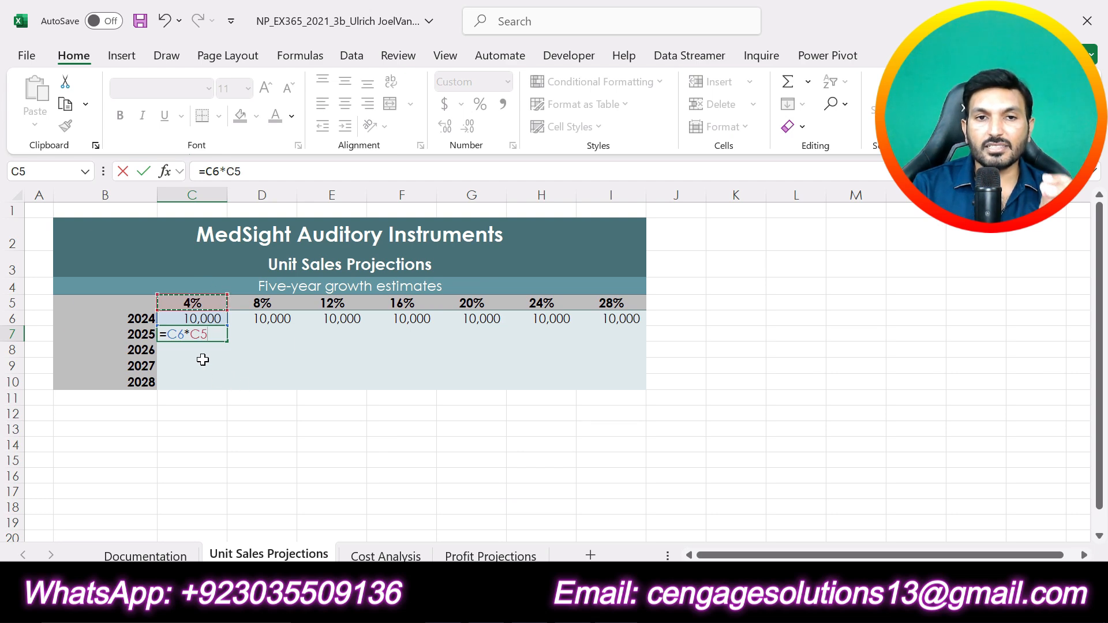
# Reread instruction step 4a, extend the formula in cell C7 to =C6*C5+C6, and enter it.
pyautogui.hotkey('alt', 'Tab')
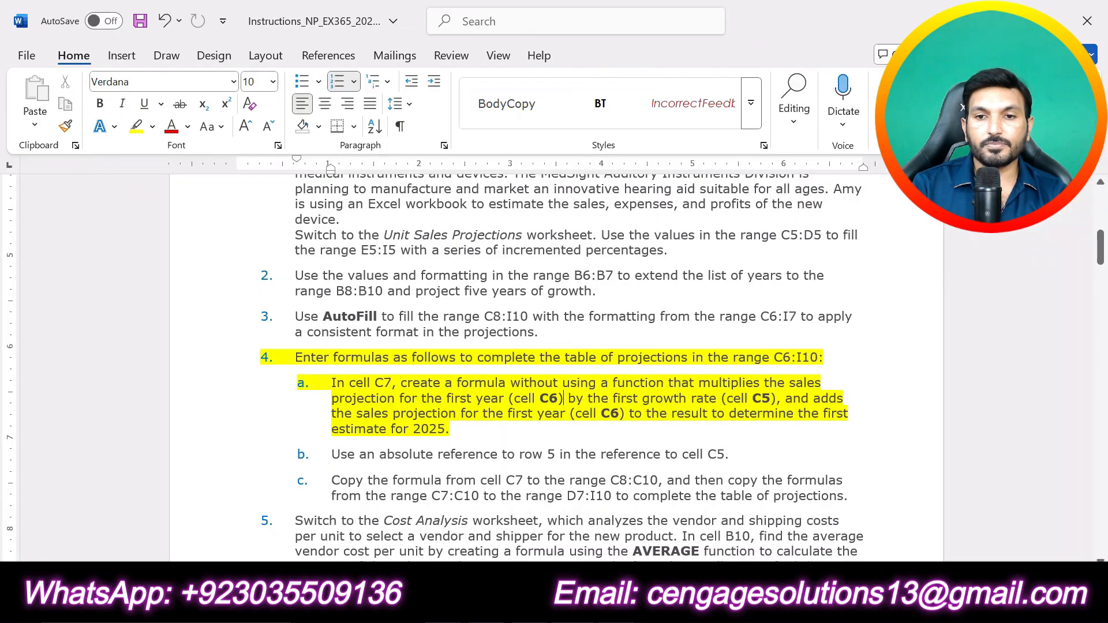
pyautogui.hotkey('alt', 'Tab')
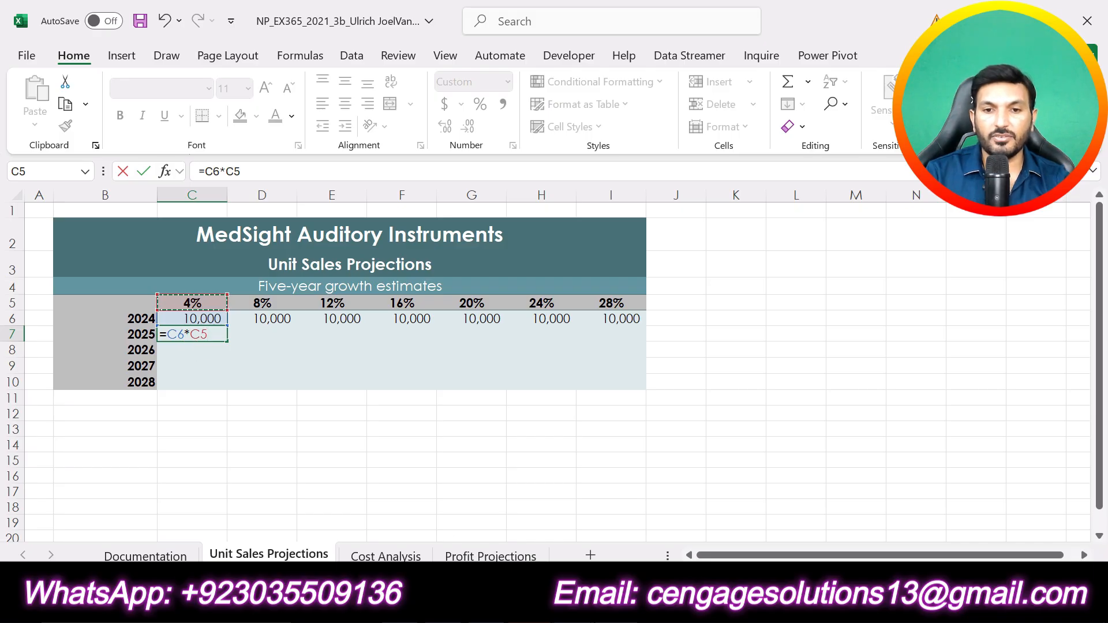
pyautogui.hotkey('alt', 'Tab')
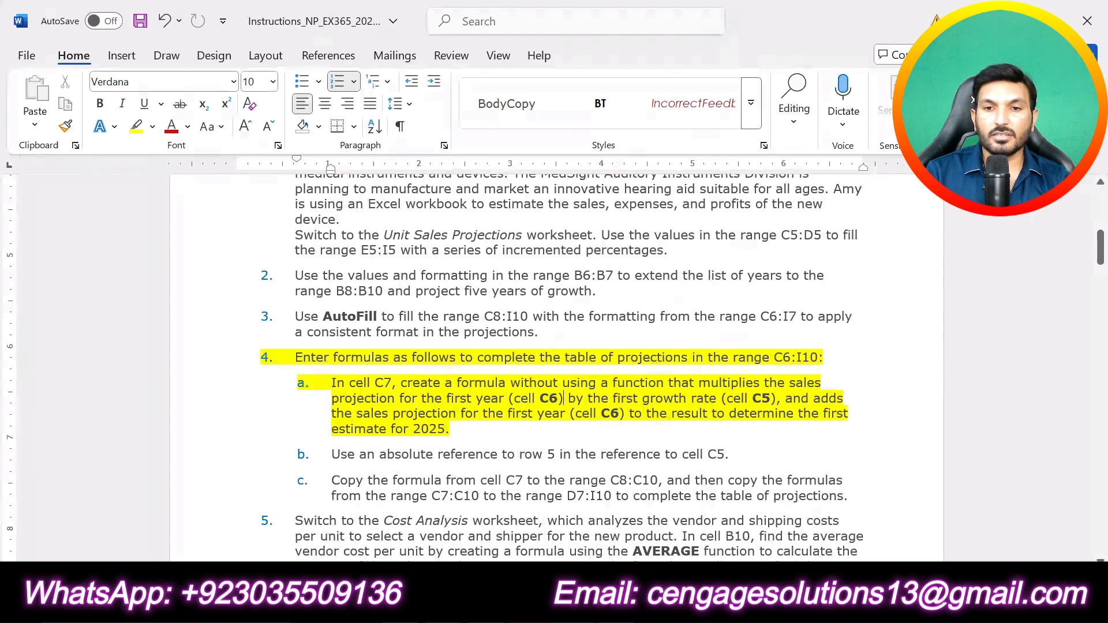
pyautogui.hotkey('alt', 'Tab')
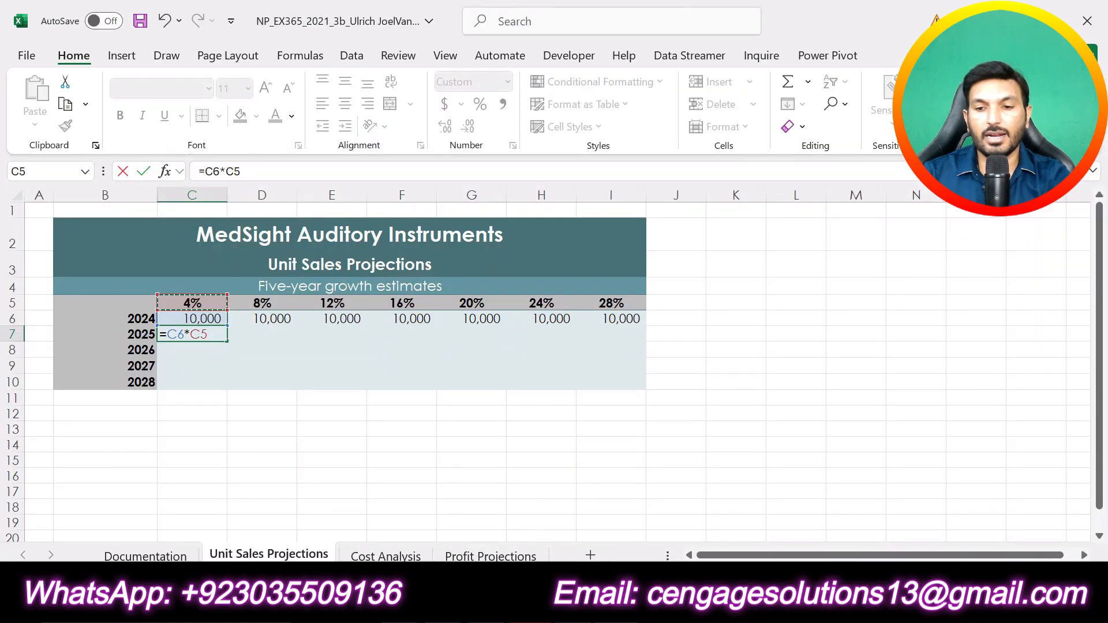
pyautogui.write('+')
pyautogui.click(213, 319)
pyautogui.hotkey('alt', 'Tab')
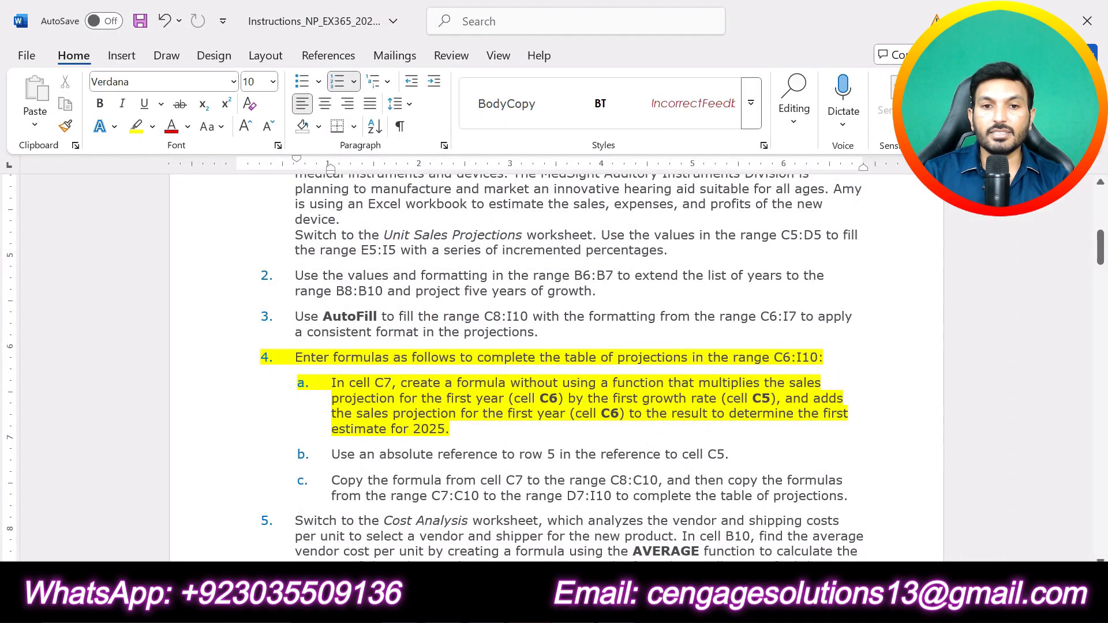
pyautogui.hotkey('alt', 'Tab')
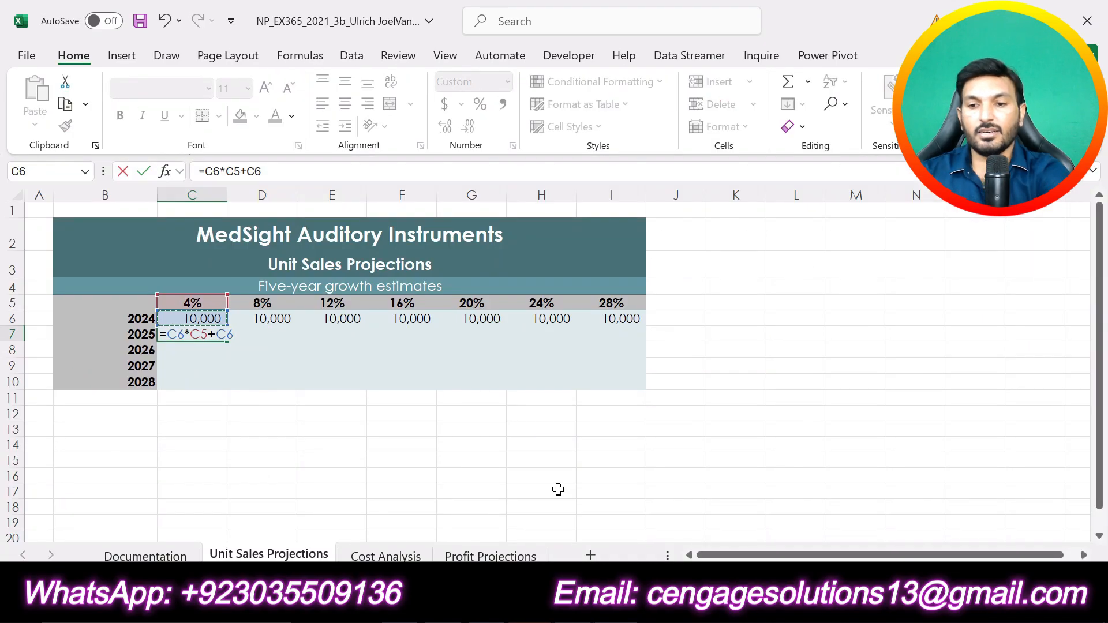
pyautogui.press('Return')
# Switch to the Word instructions, remove the yellow highlighting from step 4a and highlight step 4b in yellow.
pyautogui.hotkey('alt', 'Tab')
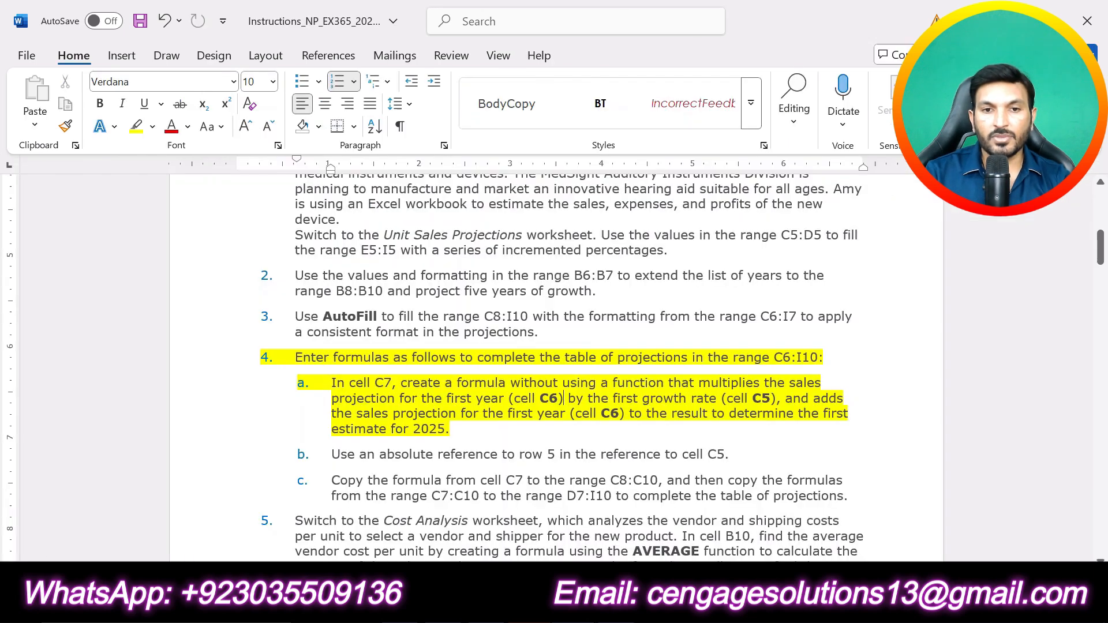
pyautogui.hotkey('ctrl', 'z')
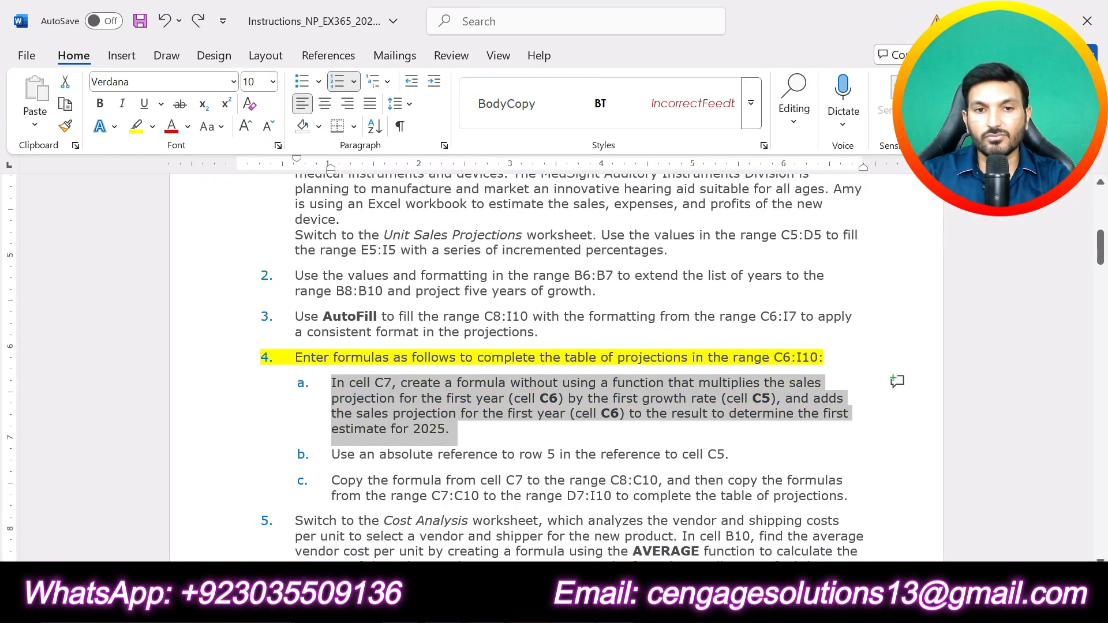
pyautogui.moveTo(730, 454); pyautogui.dragTo(331, 454)
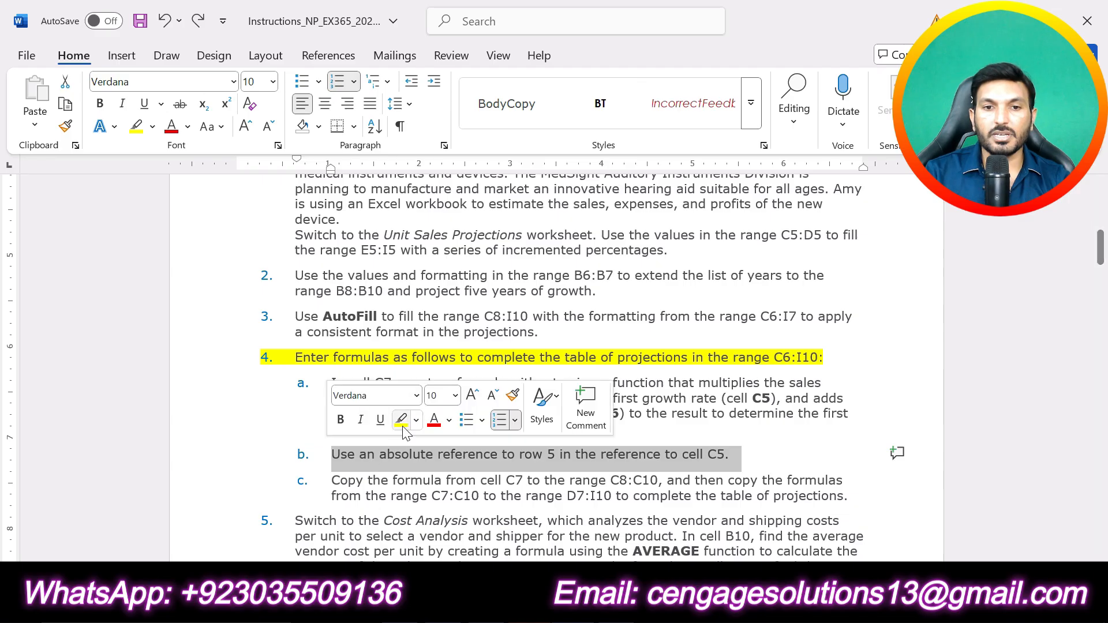
pyautogui.click(401, 419)
pyautogui.click(401, 520)
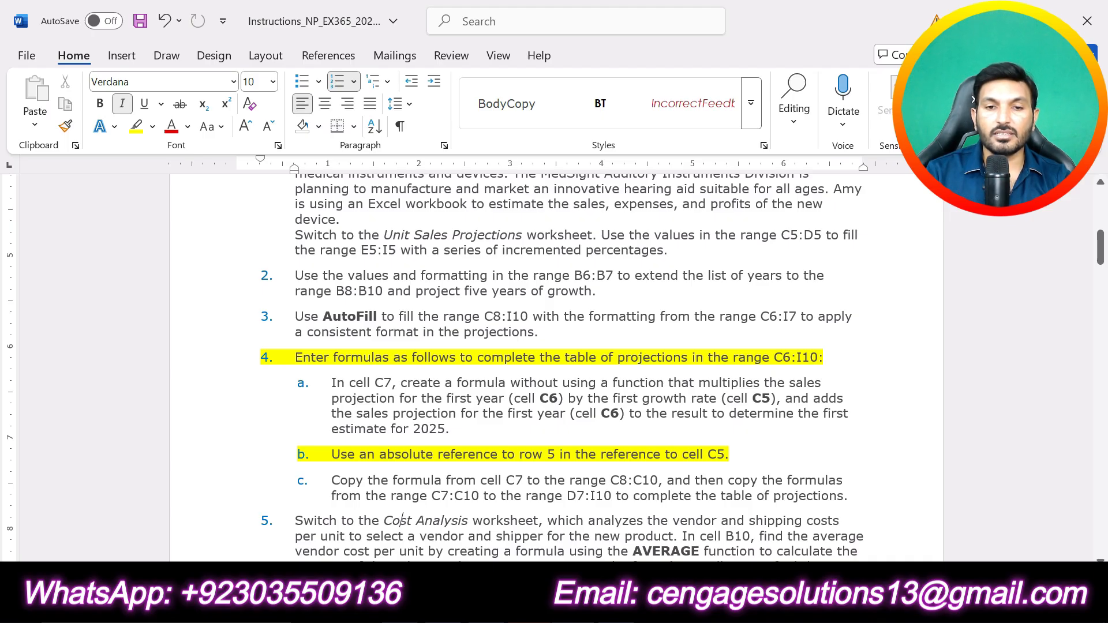
# Switch to the Excel worksheet and examine the growth rates in row 5, from cell C5 to cell G5.
pyautogui.hotkey('alt', 'Tab')
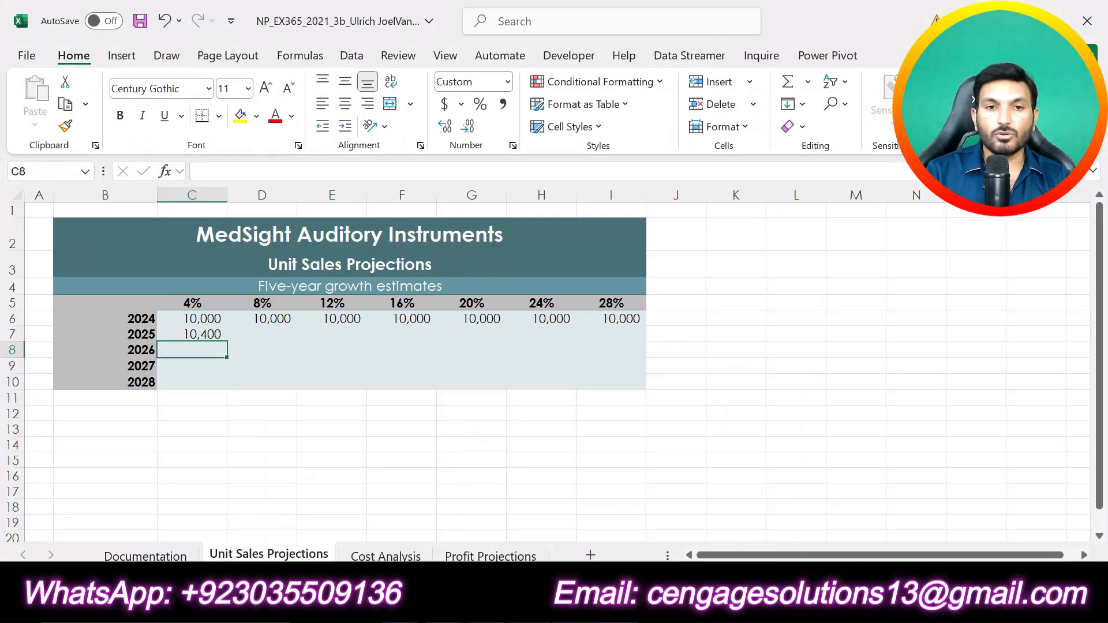
pyautogui.click(185, 304)
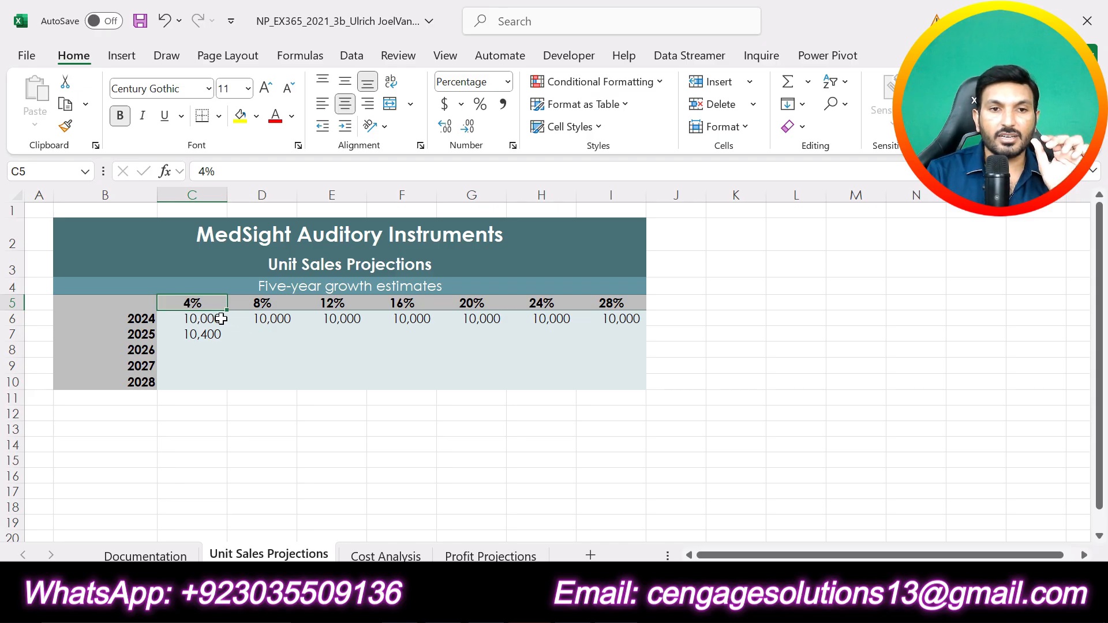
pyautogui.click(198, 303)
pyautogui.click(249, 304)
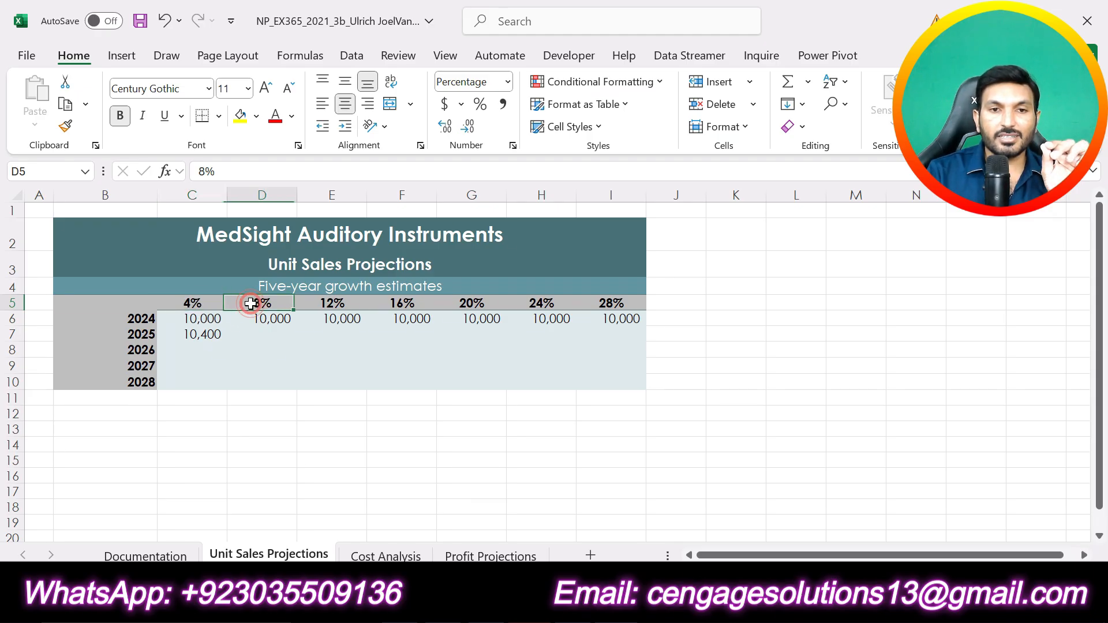
pyautogui.click(338, 305)
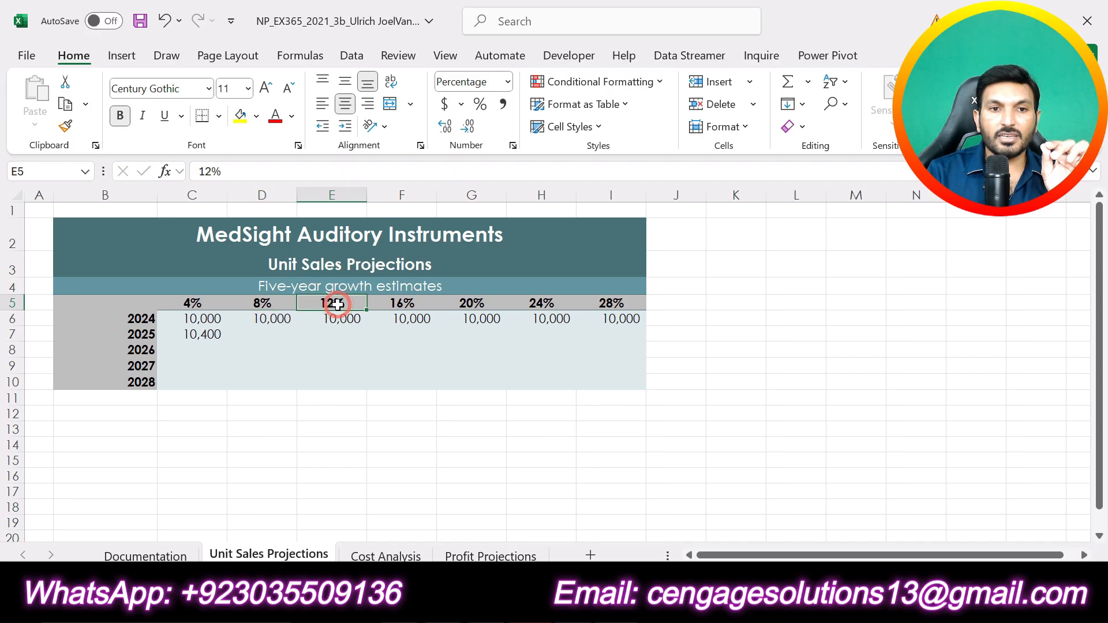
pyautogui.click(410, 307)
pyautogui.click(472, 306)
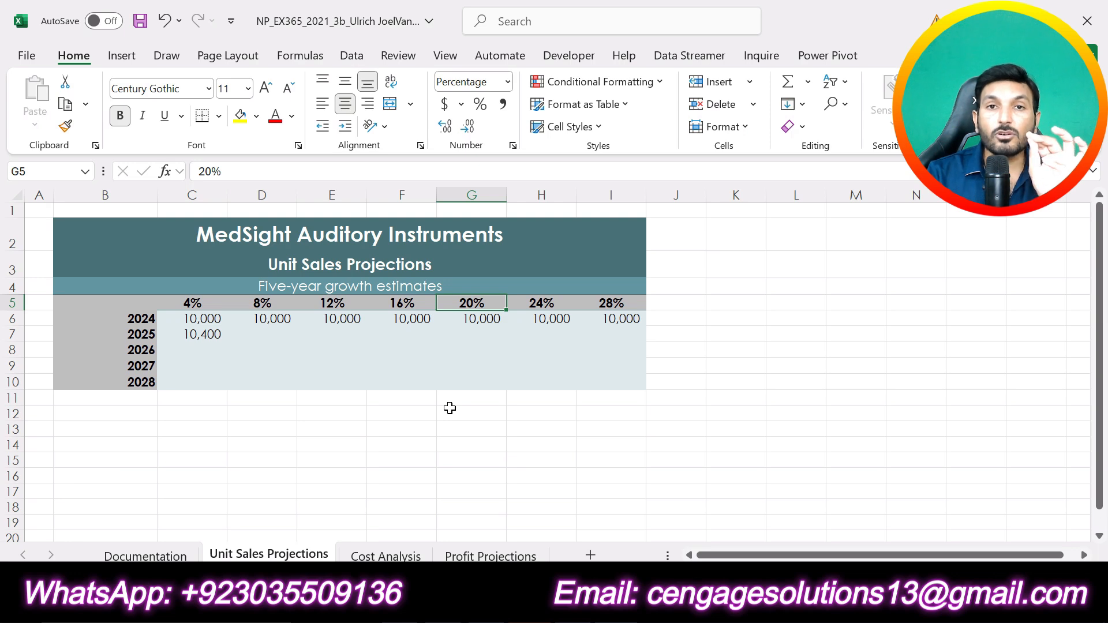
# Make the row 5 reference absolute in cell C7 so the formula reads =C6*C$5+C6, and check the formula.
pyautogui.click(207, 336)
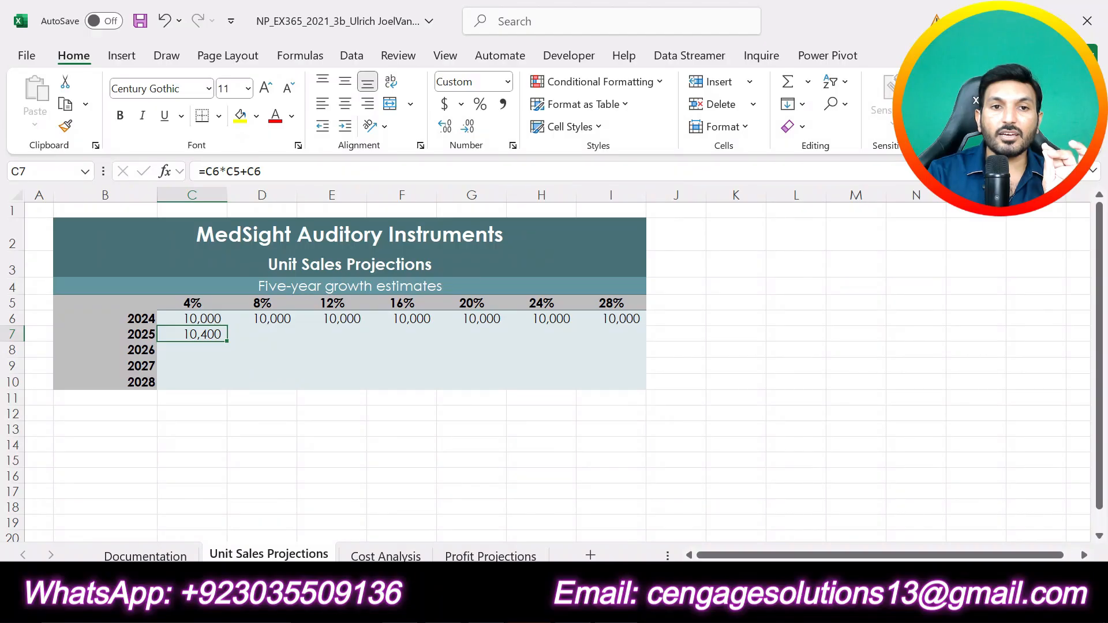
pyautogui.press('F2')
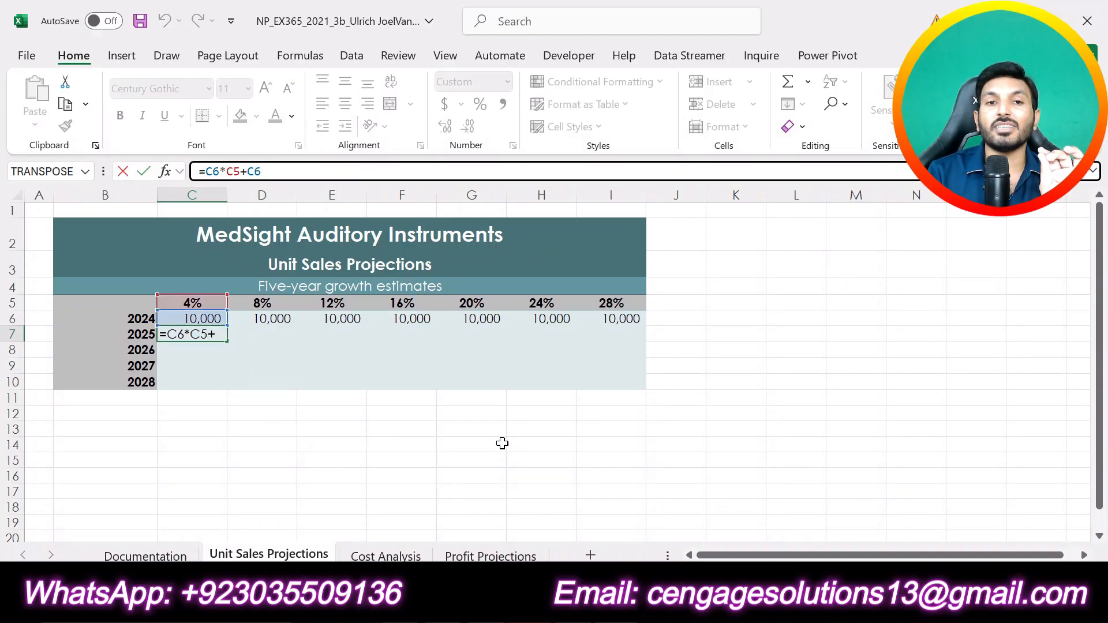
pyautogui.write('$')
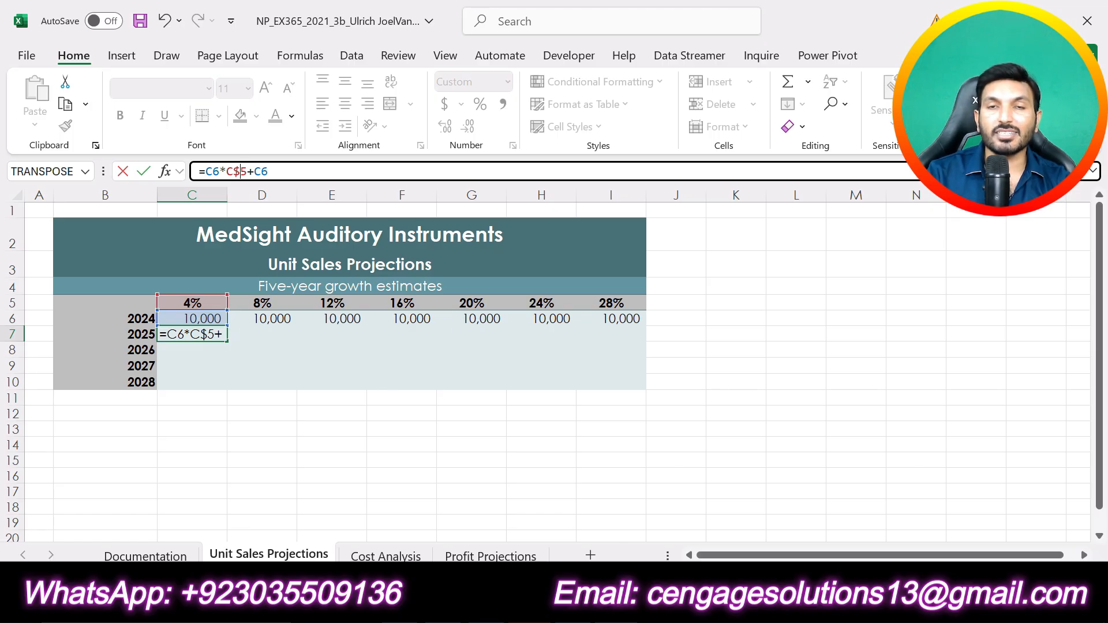
pyautogui.press('Return')
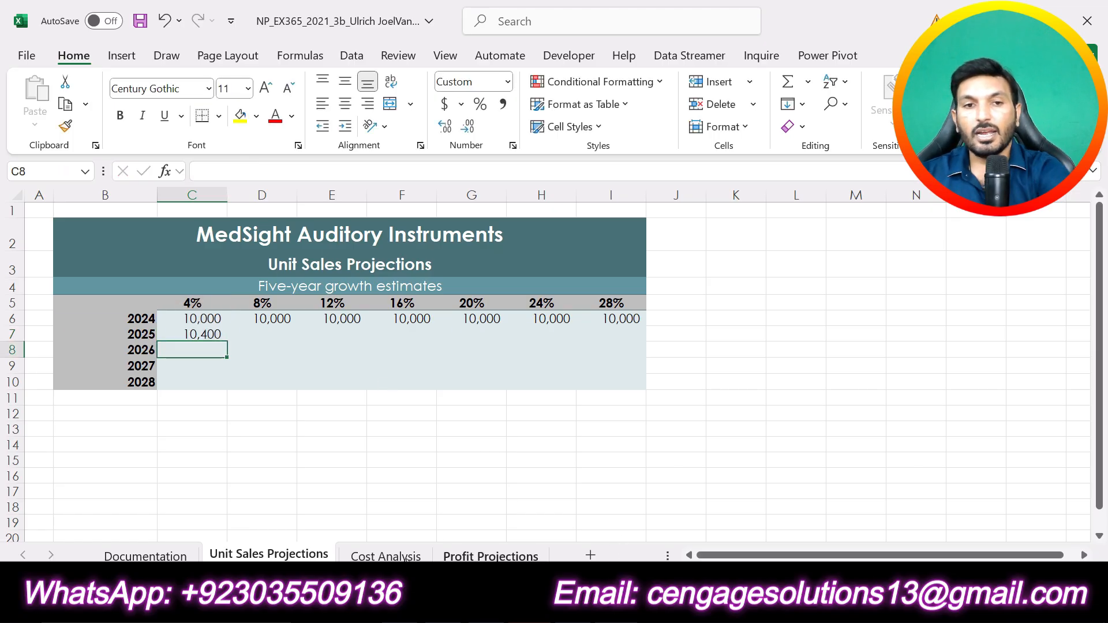
pyautogui.doubleClick(182, 336)
pyautogui.press('Escape')
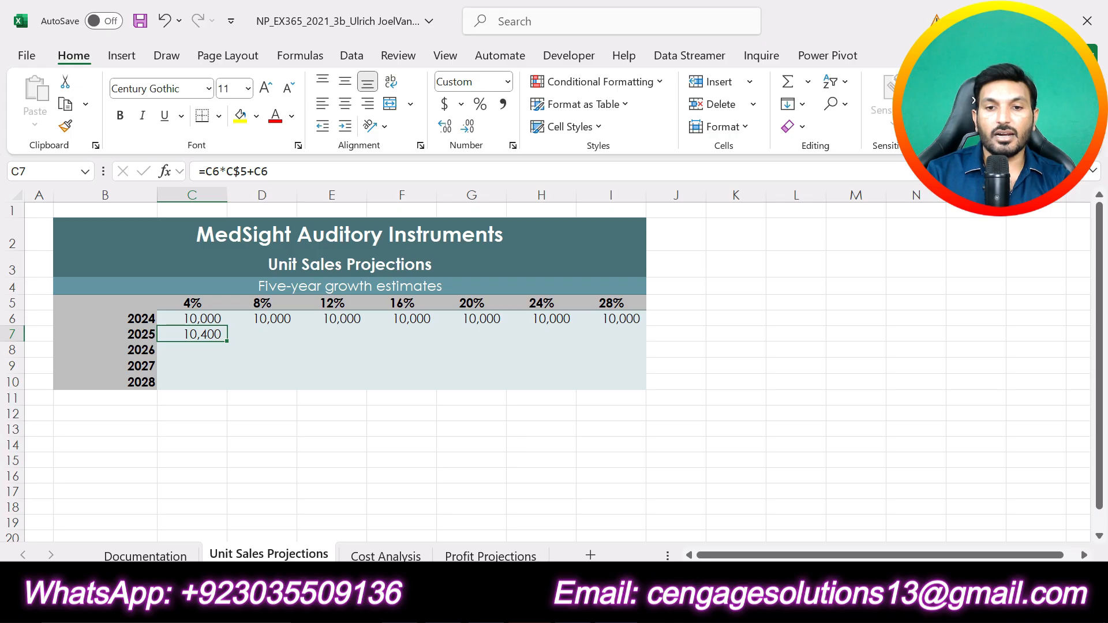
pyautogui.hotkey('alt', 'Tab')
pyautogui.hotkey('alt', 'Tab')
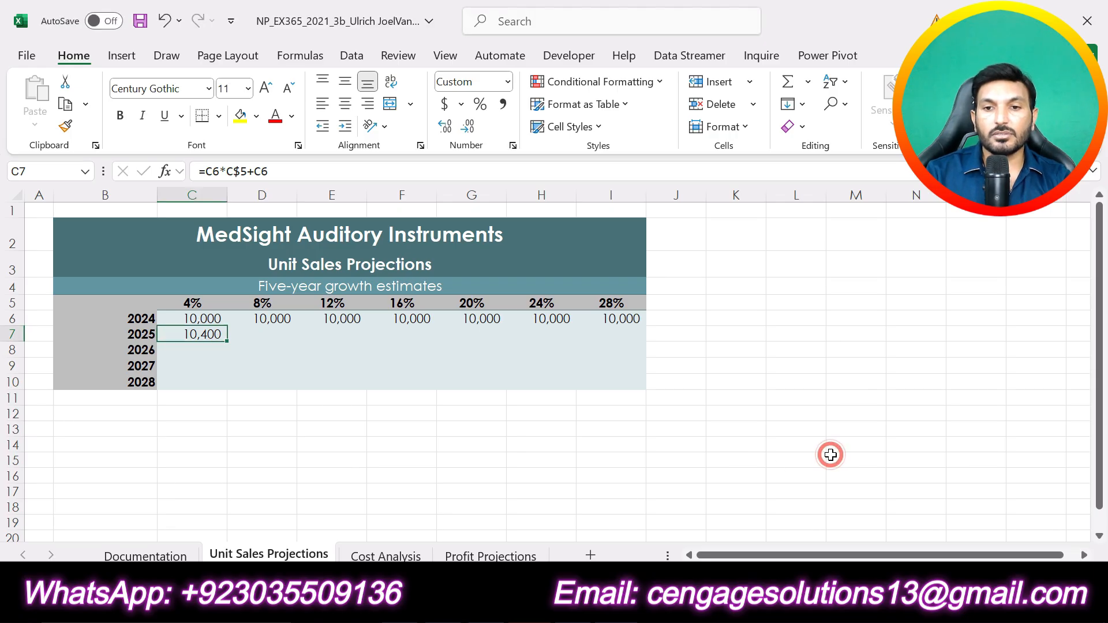
pyautogui.doubleClick(752, 466)
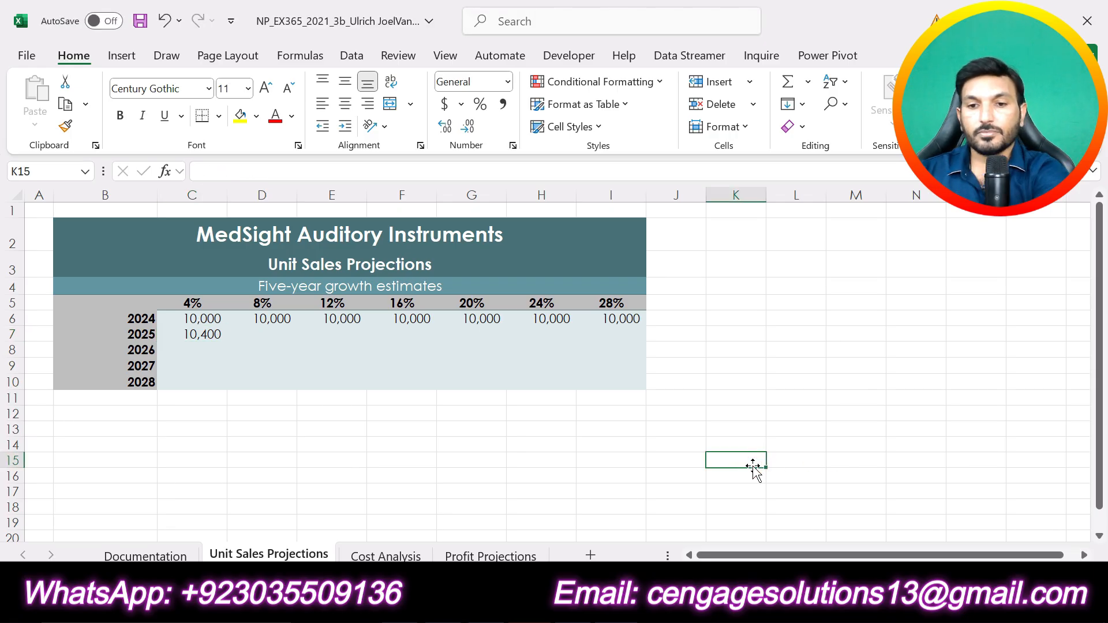
# Switch to the Word instructions, remove the highlighting from step 4b and highlight step 4c, the formula copying instruction, in yellow.
pyautogui.hotkey('alt', 'Tab')
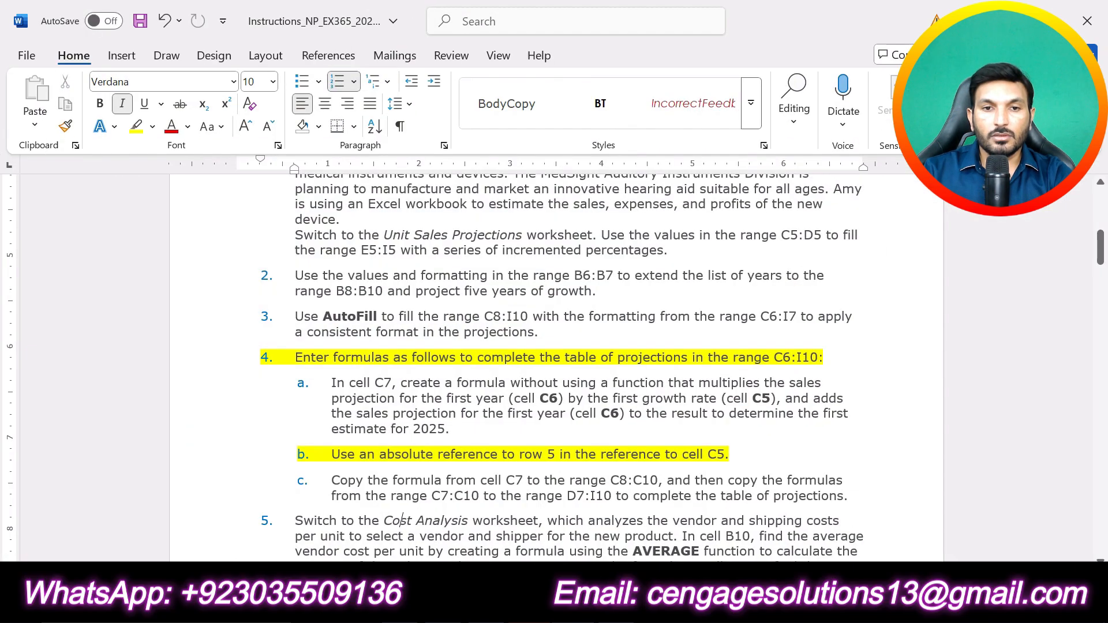
pyautogui.hotkey('ctrl', 'z')
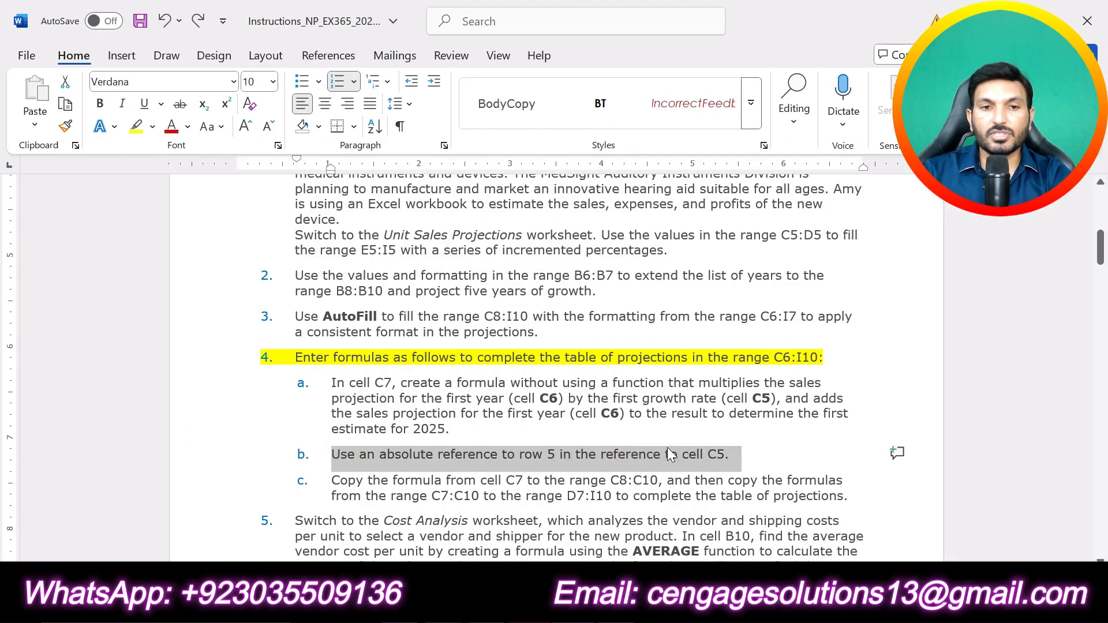
pyautogui.scroll(-2, 667, 448)
pyautogui.moveTo(849, 407); pyautogui.dragTo(332, 389)
pyautogui.click(406, 354)
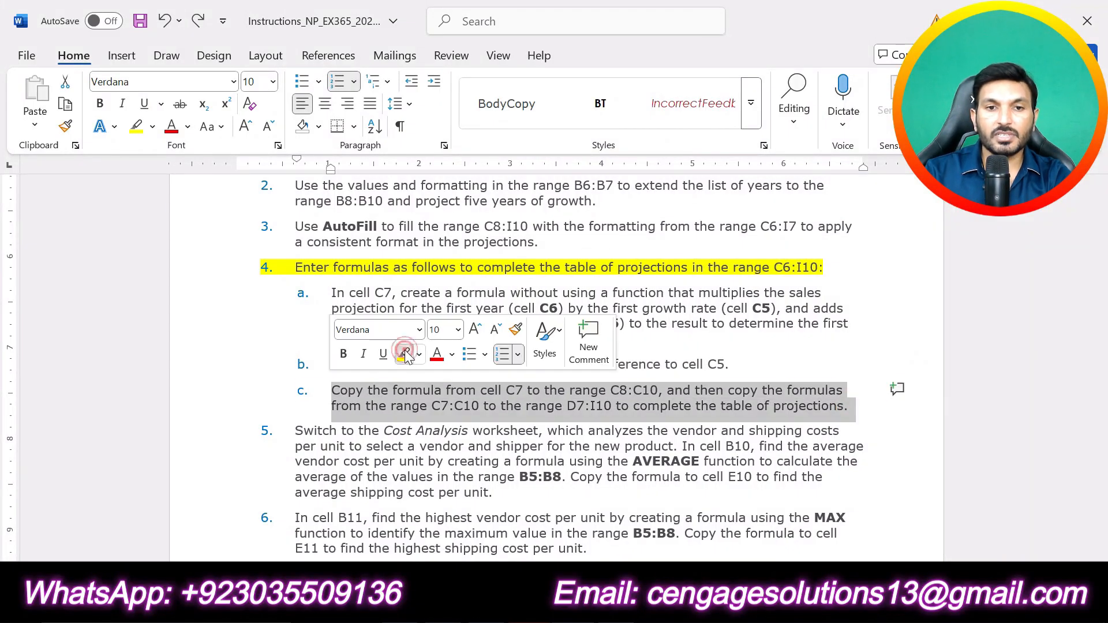
# Switch to the Unit Sales Projections worksheet in Excel and copy the formula from cell C7 to the range C8:C10.
pyautogui.click(398, 409)
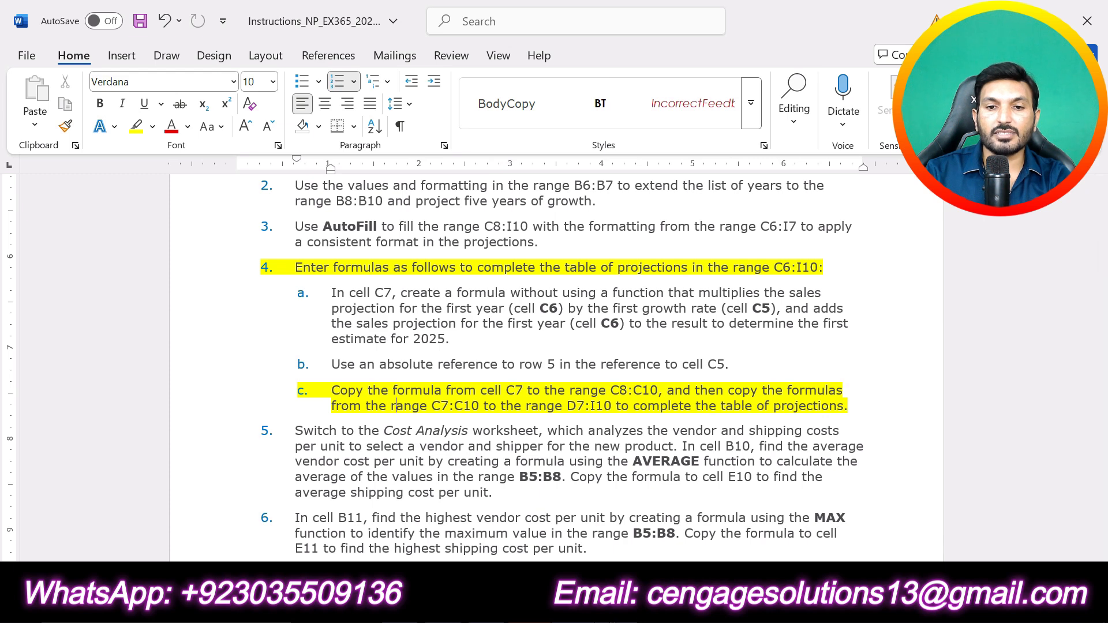
pyautogui.hotkey('alt', 'Tab')
pyautogui.click(212, 333)
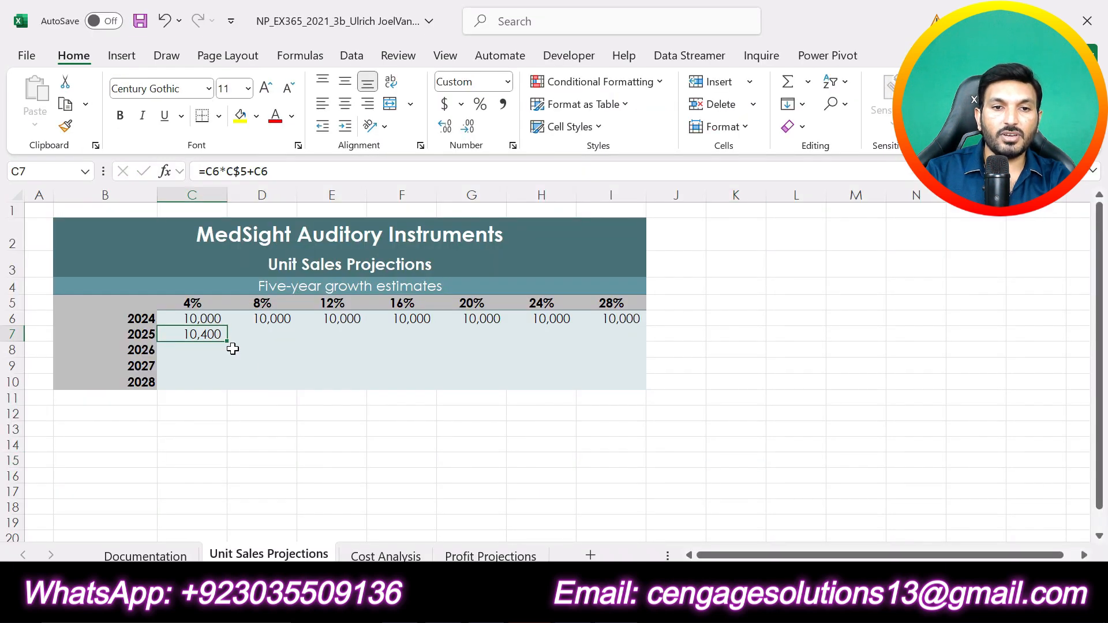
pyautogui.moveTo(228, 341); pyautogui.dragTo(226, 388)
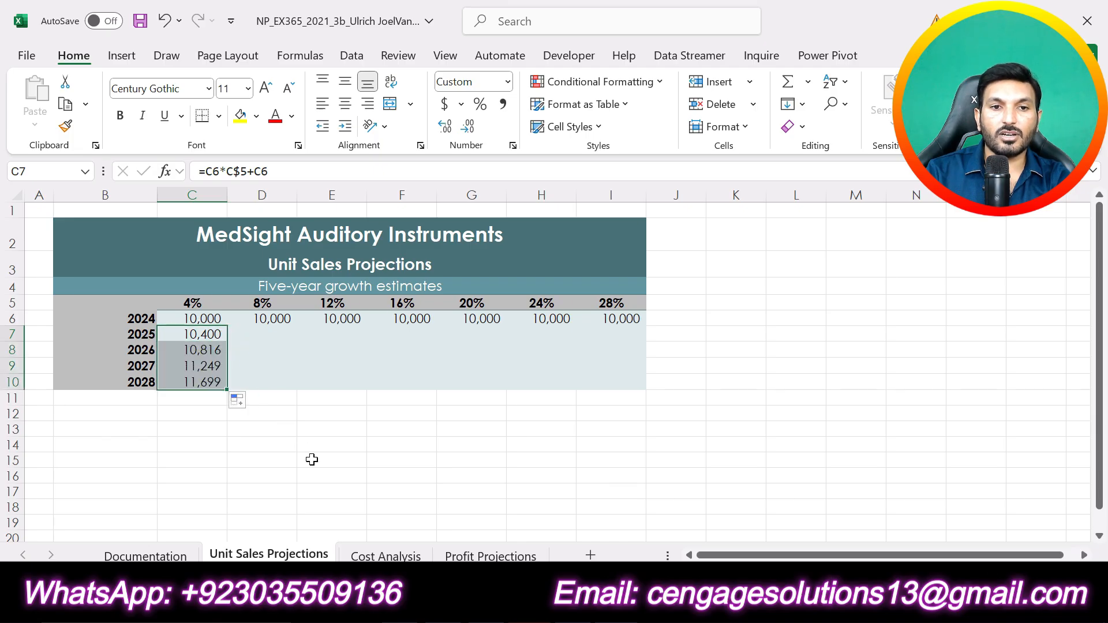
pyautogui.click(311, 459)
# Check the ranges in step 4c of the Word instructions and copy the Excel formulas from C7:C10 to D7:I10.
pyautogui.hotkey('alt', 'Tab')
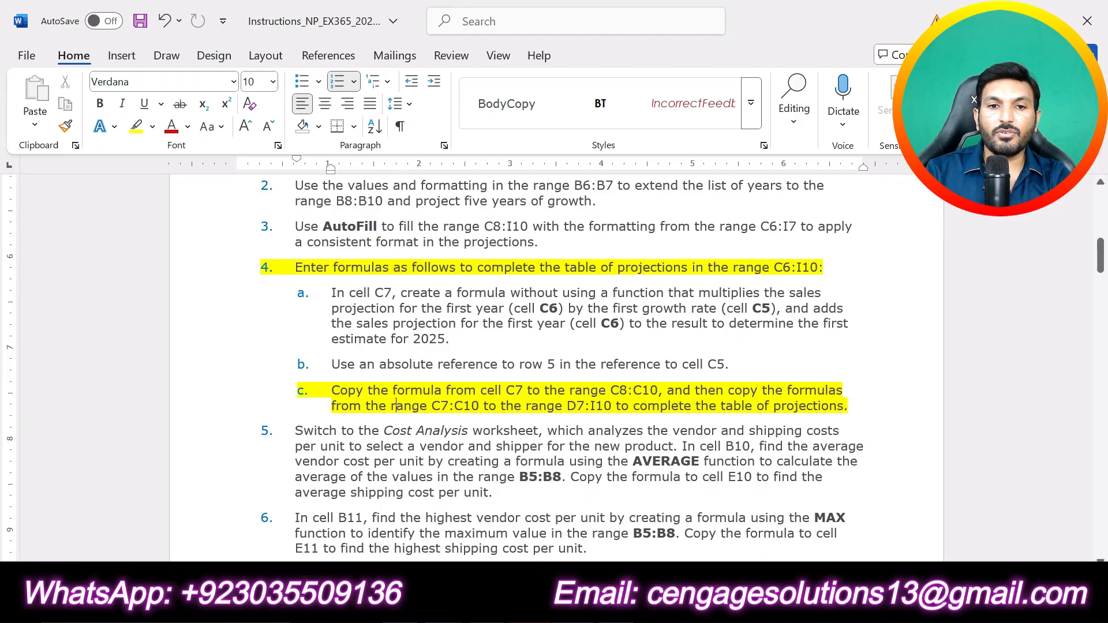
pyautogui.moveTo(432, 405); pyautogui.dragTo(483, 406)
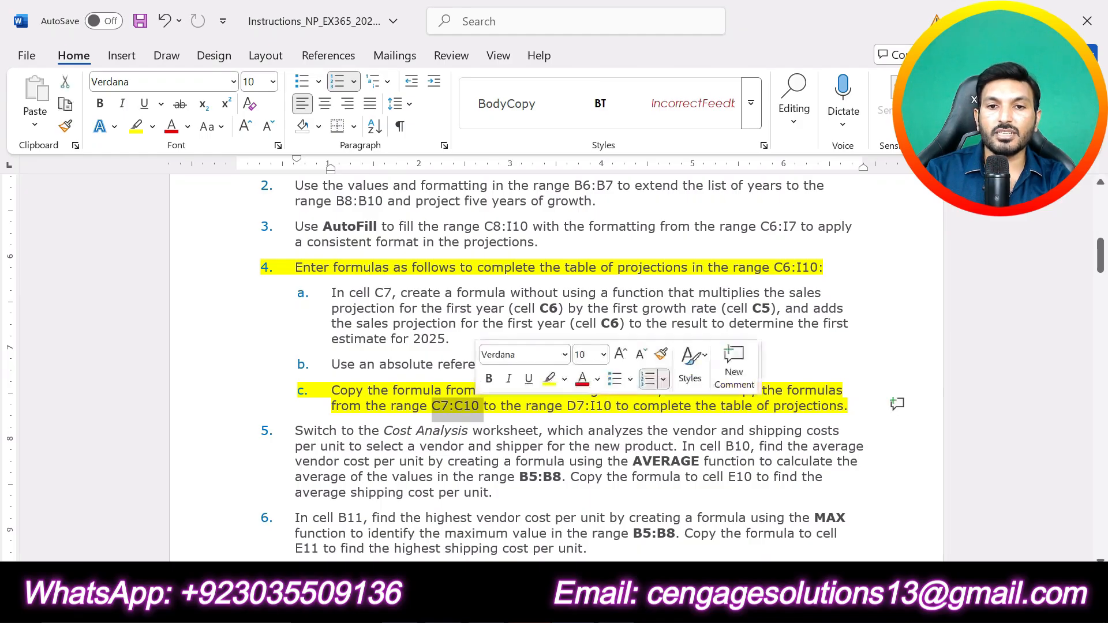
pyautogui.moveTo(567, 406); pyautogui.dragTo(611, 406)
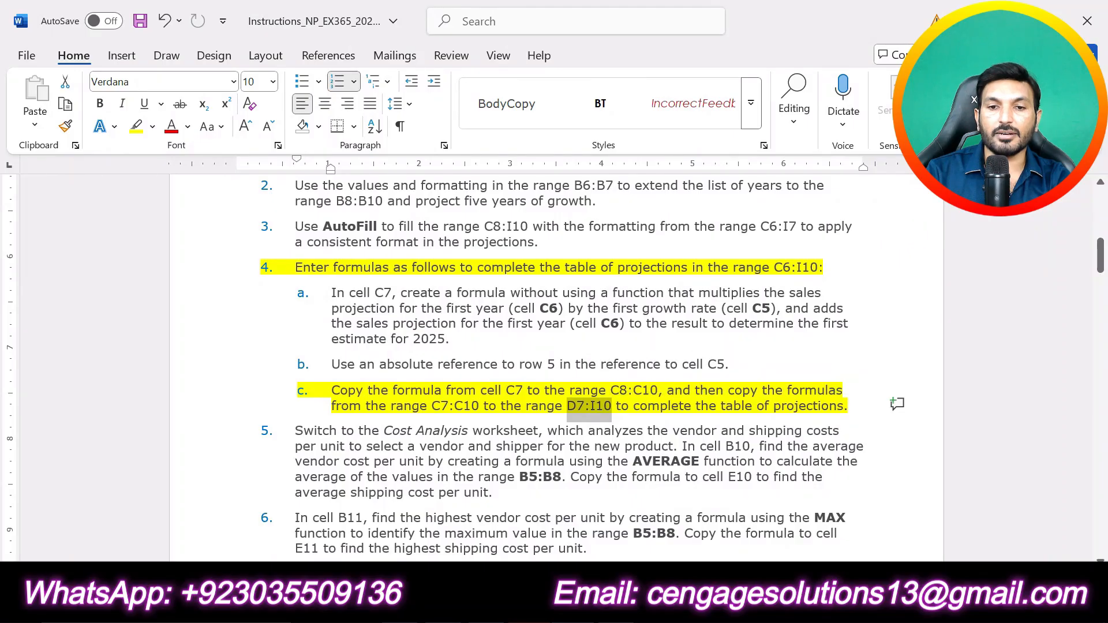
pyautogui.hotkey('alt', 'Tab')
pyautogui.moveTo(207, 333); pyautogui.dragTo(619, 391)
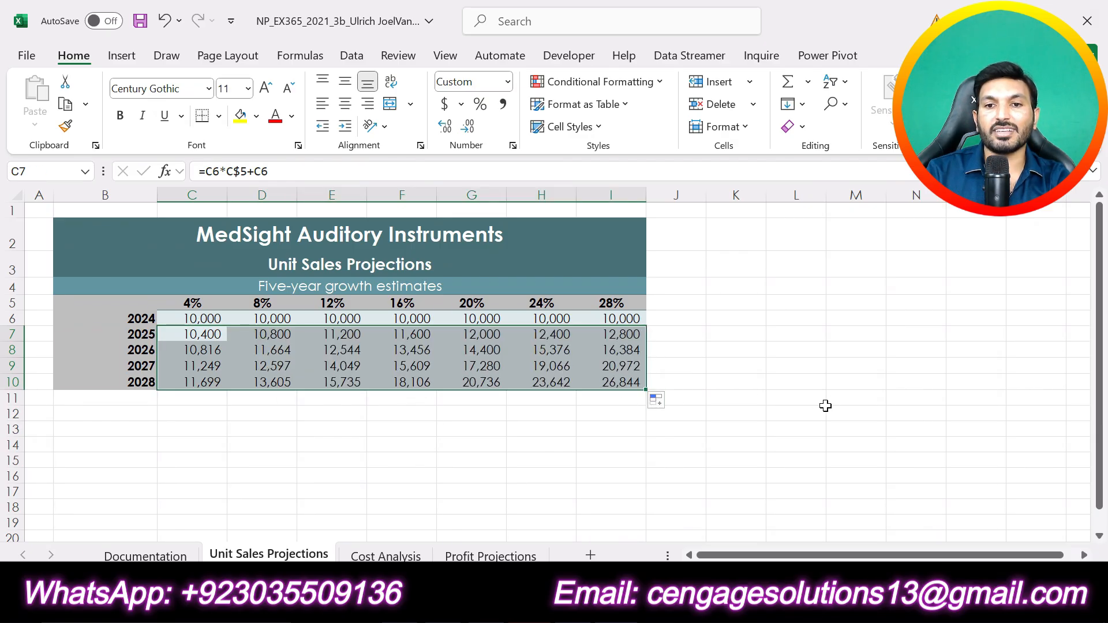
pyautogui.click(816, 411)
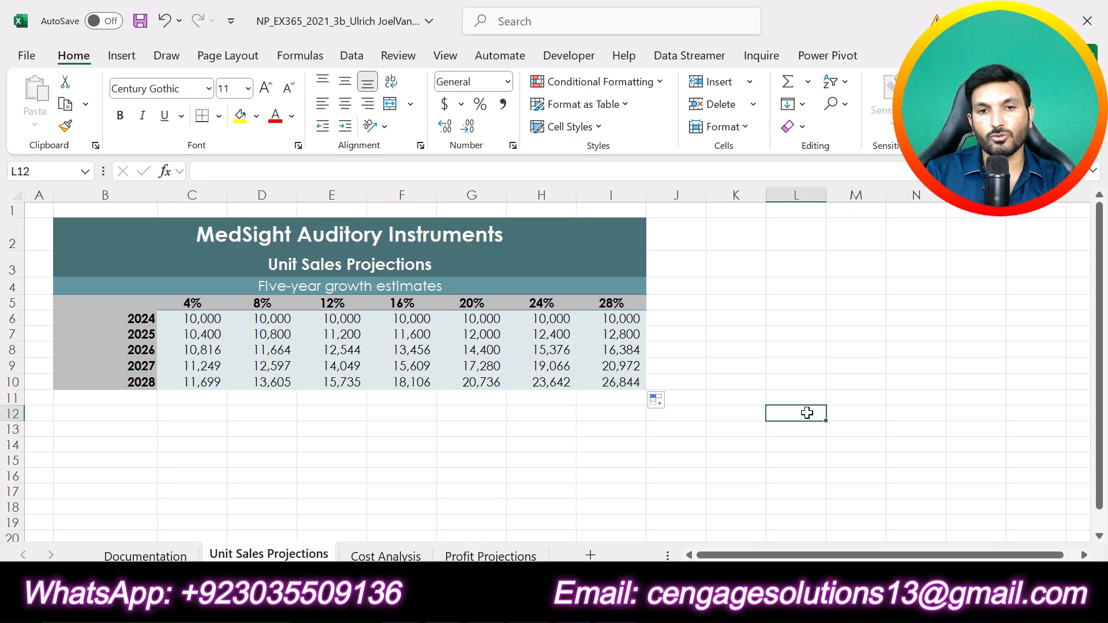
# Compare the completed projections table in Excel with Final Figure 1 in the Word instructions.
pyautogui.hotkey('alt', 'Tab')
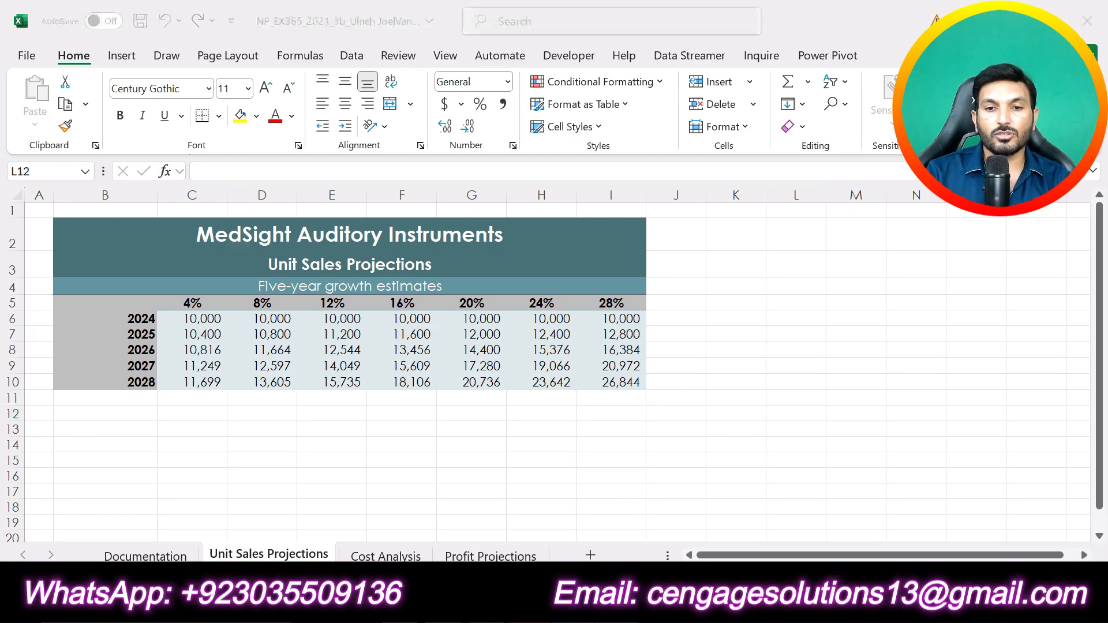
pyautogui.scroll(-8, 556, 370)
pyautogui.scroll(-20, 772, 520)
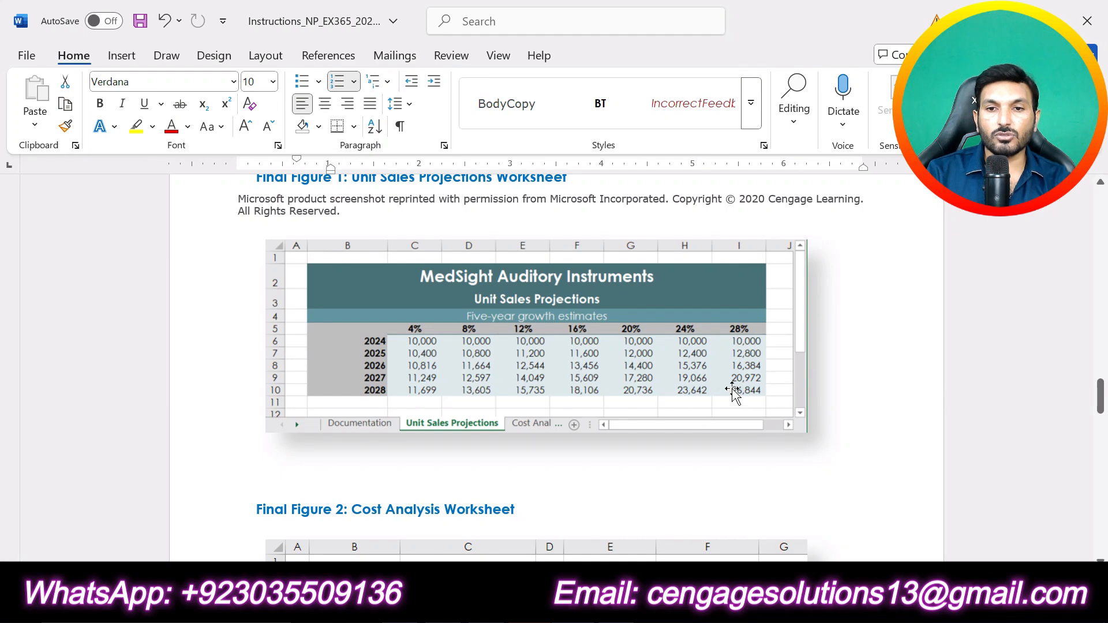
pyautogui.click(606, 603)
pyautogui.click(641, 604)
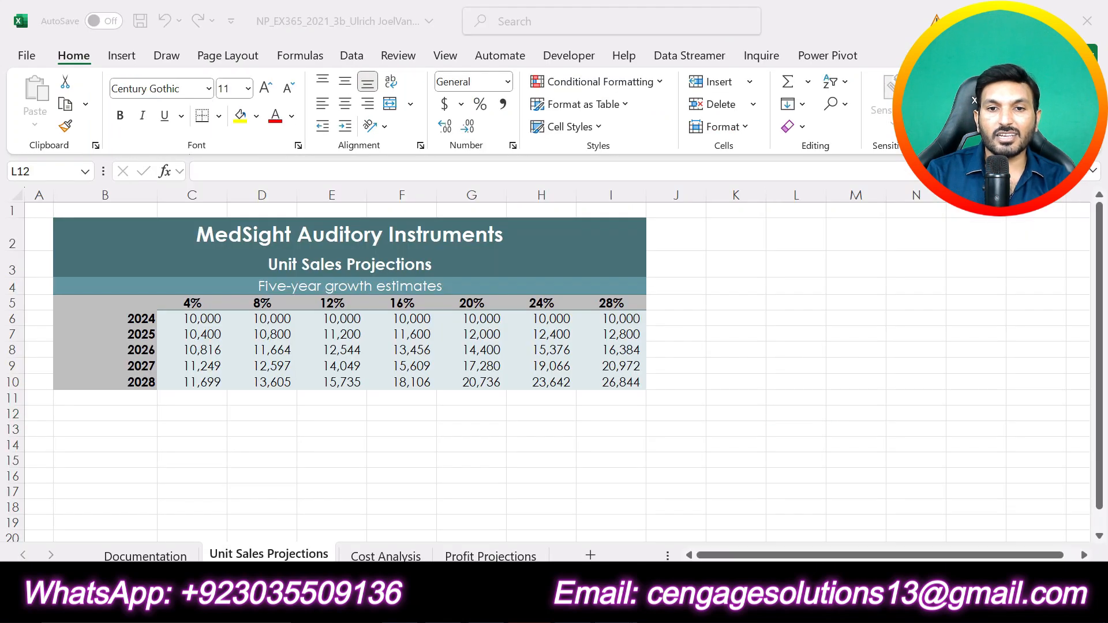
pyautogui.click(606, 603)
pyautogui.click(606, 603)
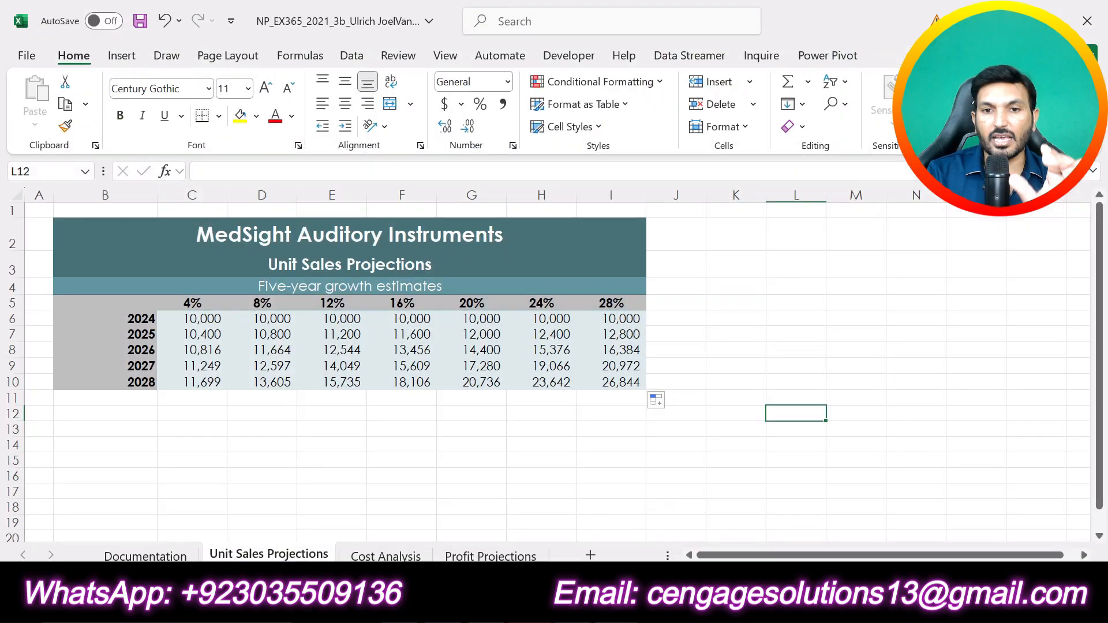
pyautogui.click(641, 604)
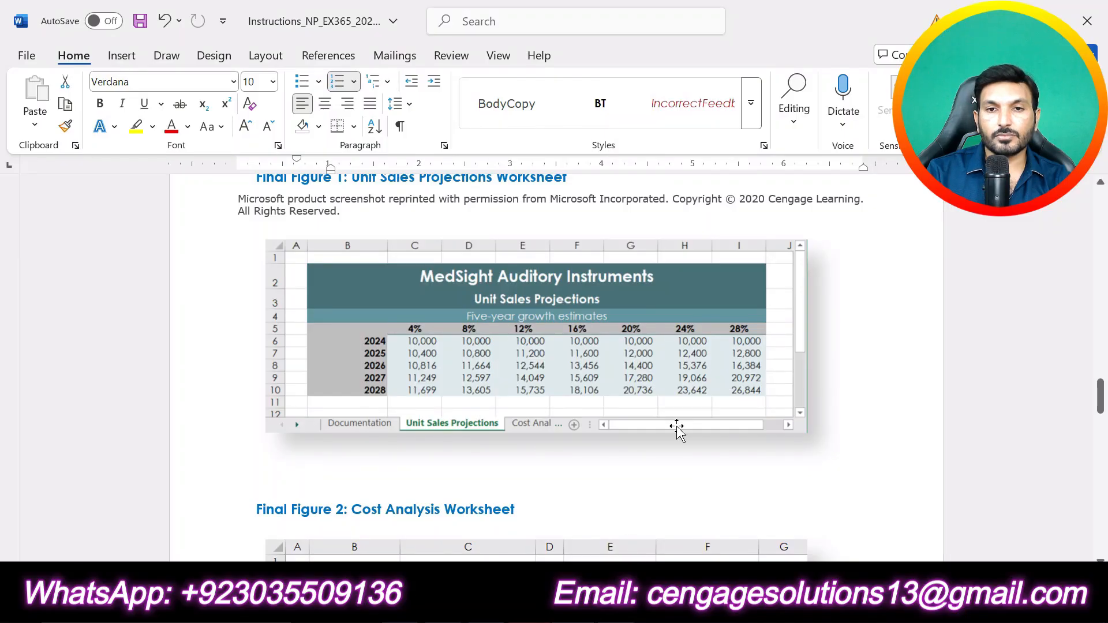
# Undo the yellow highlighting on step 4 and step 4c in the Word instructions.
pyautogui.scroll(15, 675, 428)
pyautogui.scroll(15, 554, 367)
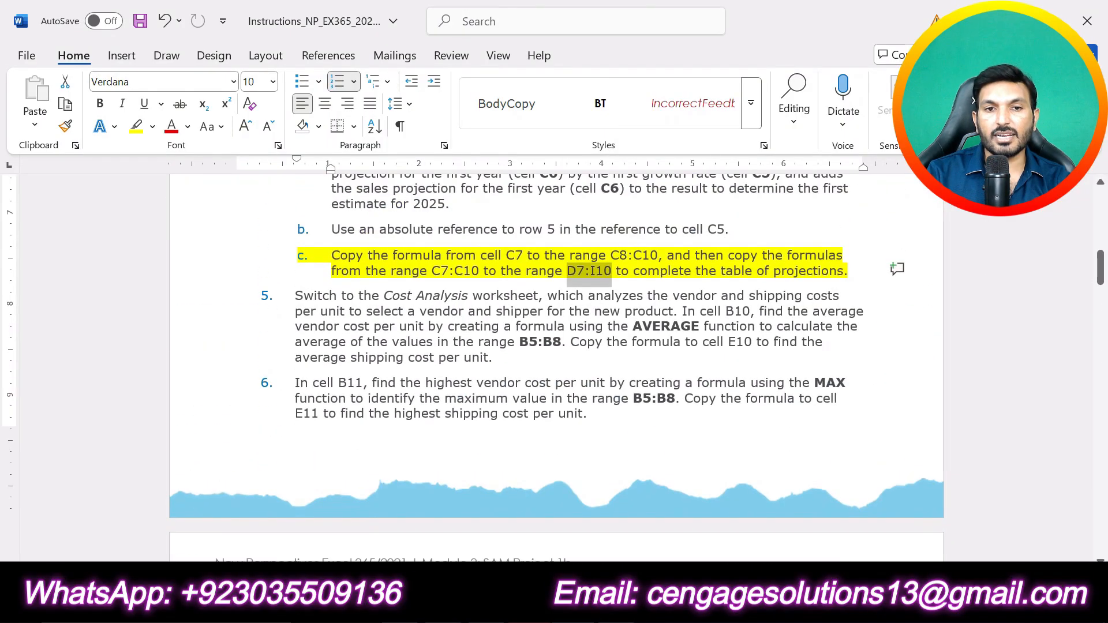
pyautogui.hotkey('ctrl', 'z')
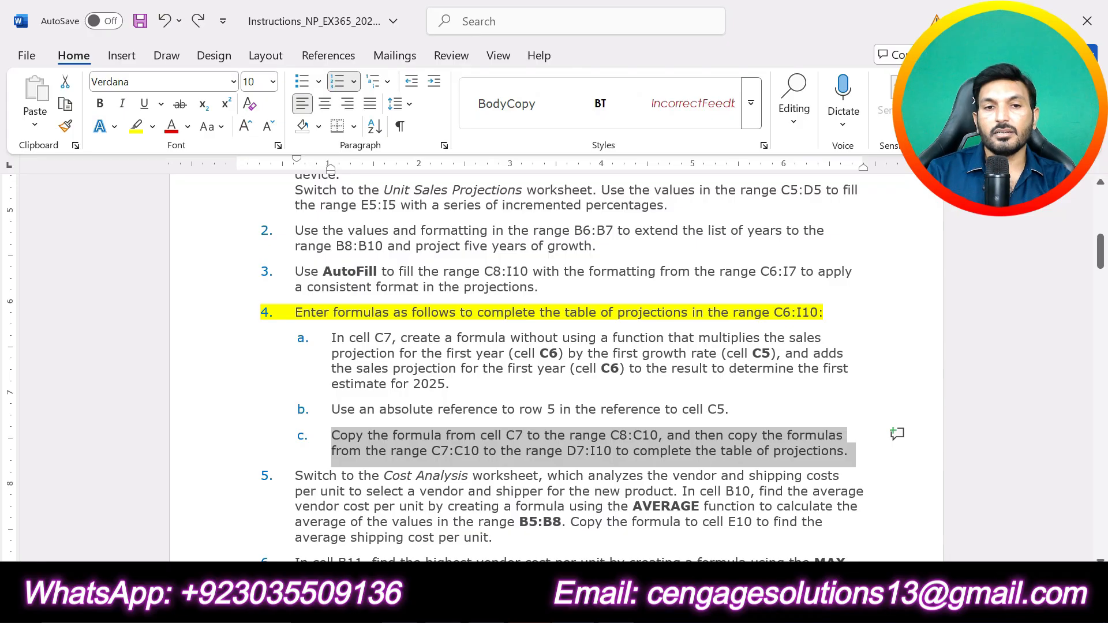
pyautogui.hotkey('ctrl', 'z')
pyautogui.scroll(-2, 554, 367)
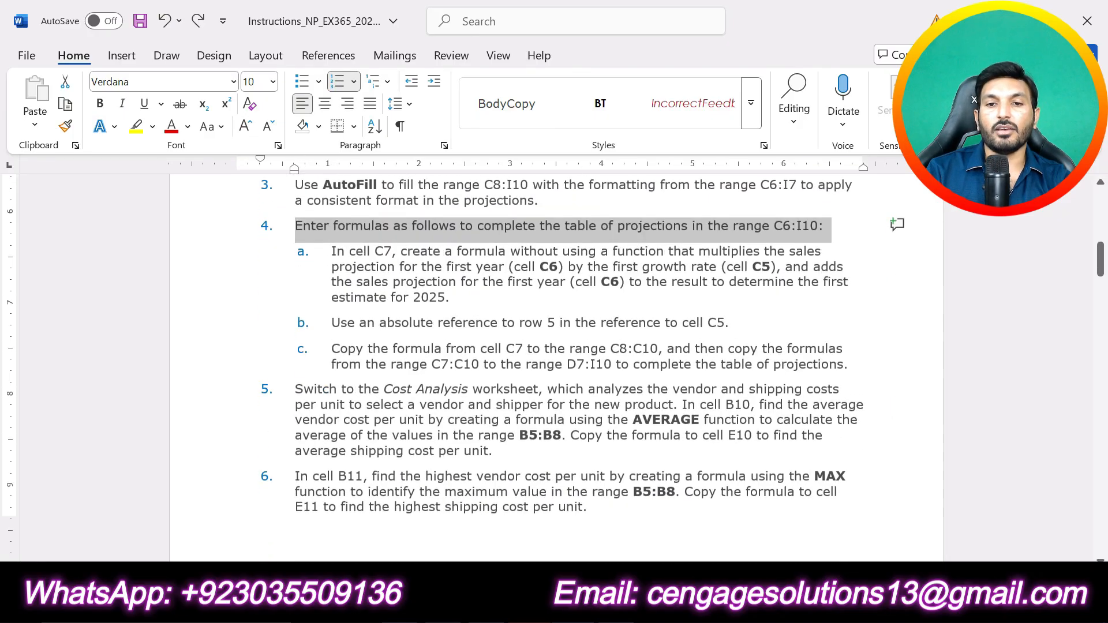
# Highlight all of step 5, the Cost Analysis average instruction, in yellow.
pyautogui.click(459, 432)
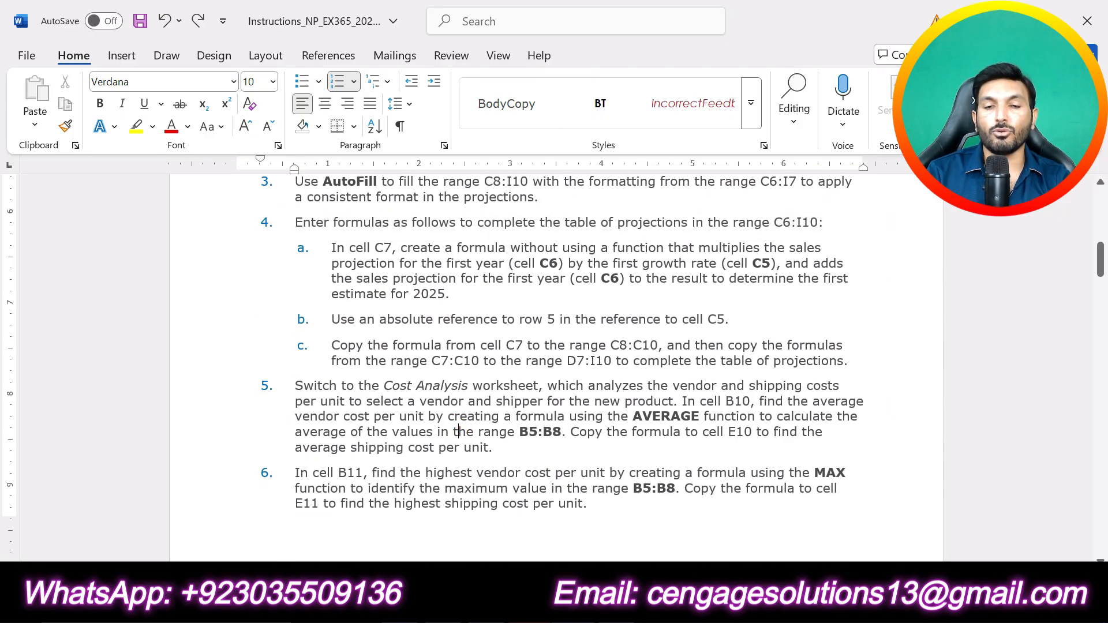
pyautogui.click(516, 451)
pyautogui.moveTo(516, 450); pyautogui.dragTo(295, 385)
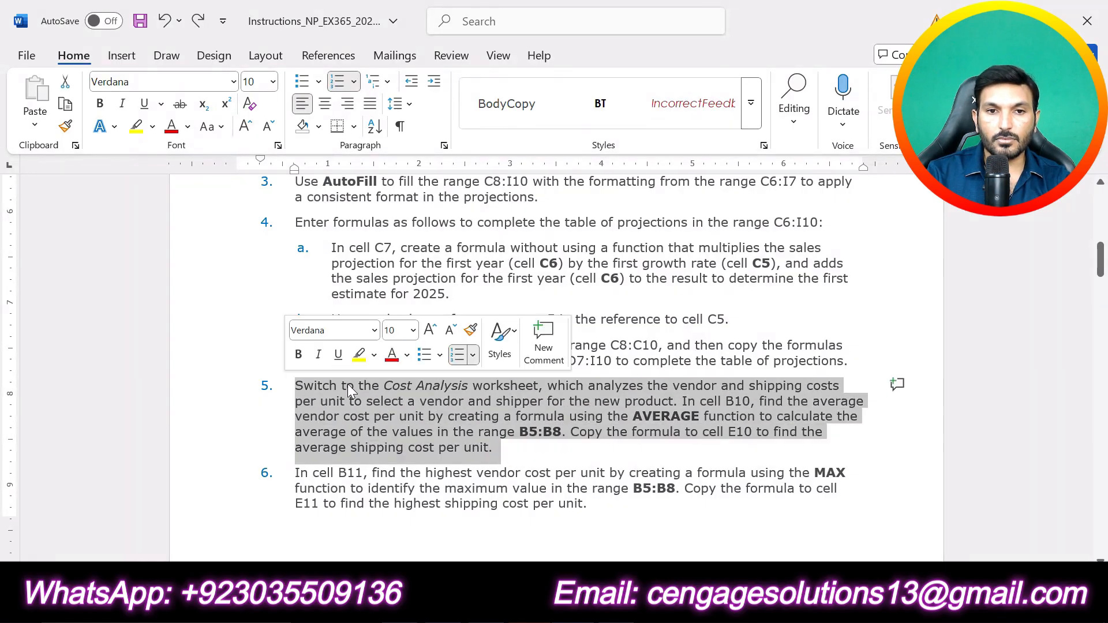
pyautogui.click(359, 353)
pyautogui.click(514, 448)
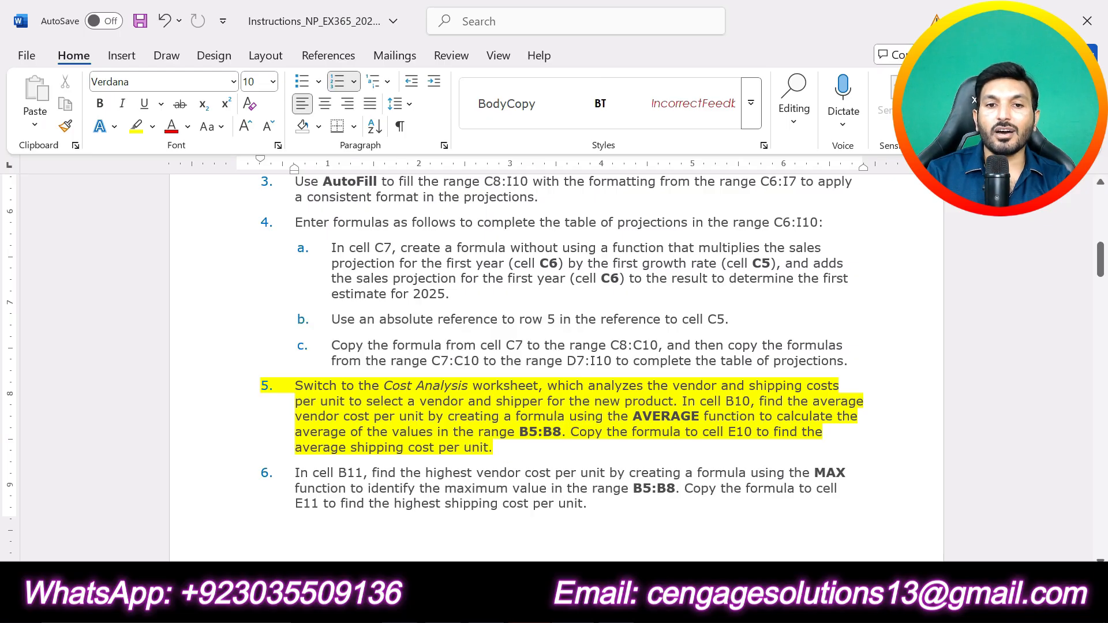
pyautogui.click(613, 602)
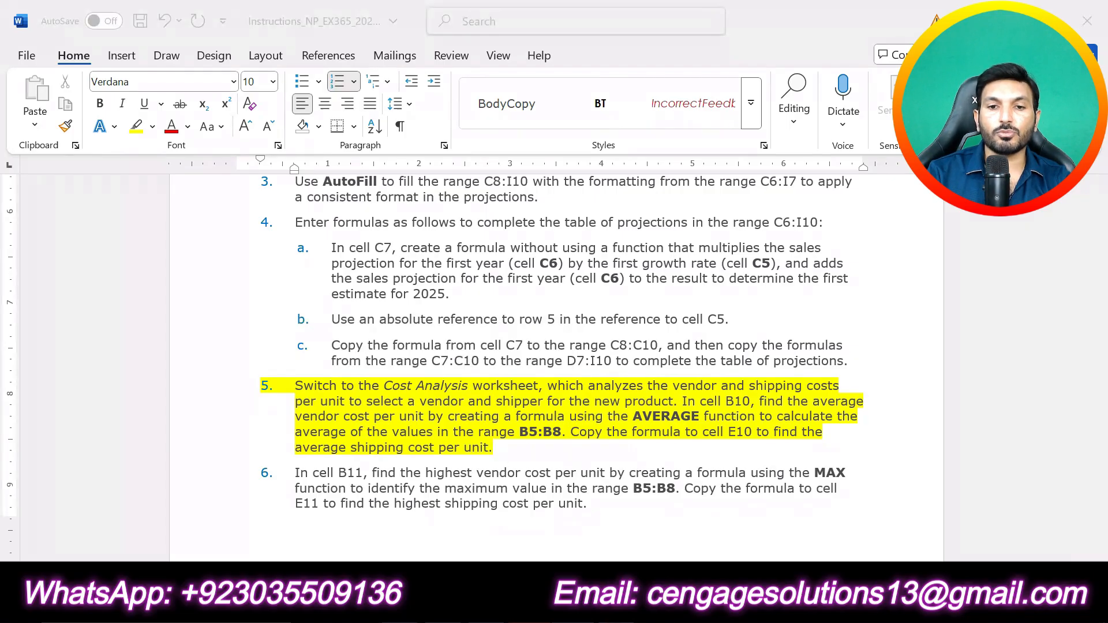
pyautogui.click(549, 442)
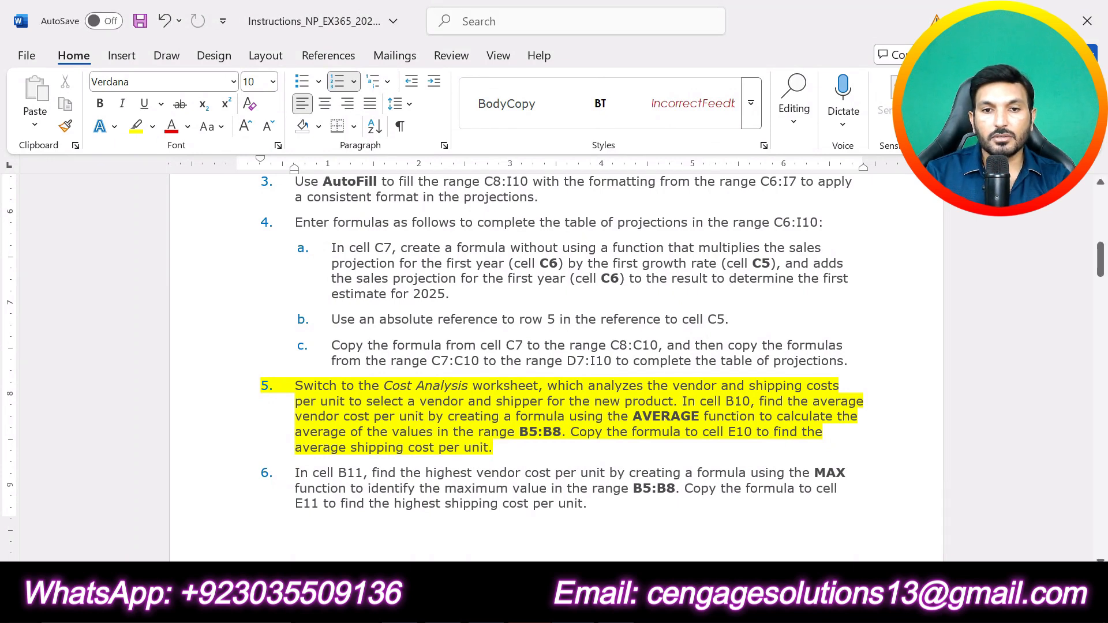
pyautogui.click(577, 606)
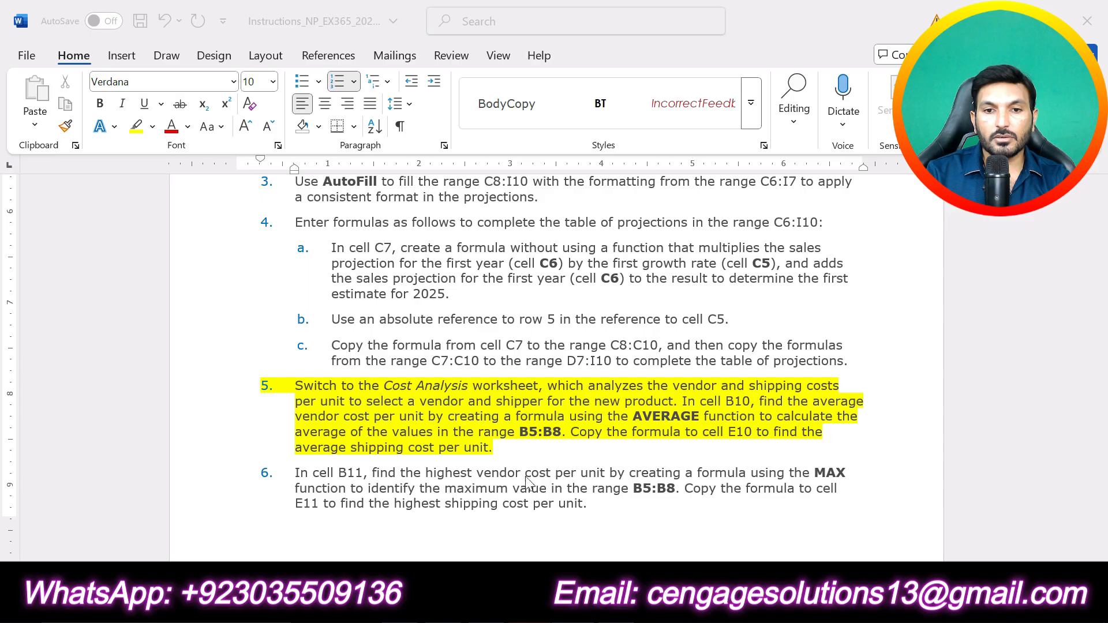
pyautogui.click(514, 447)
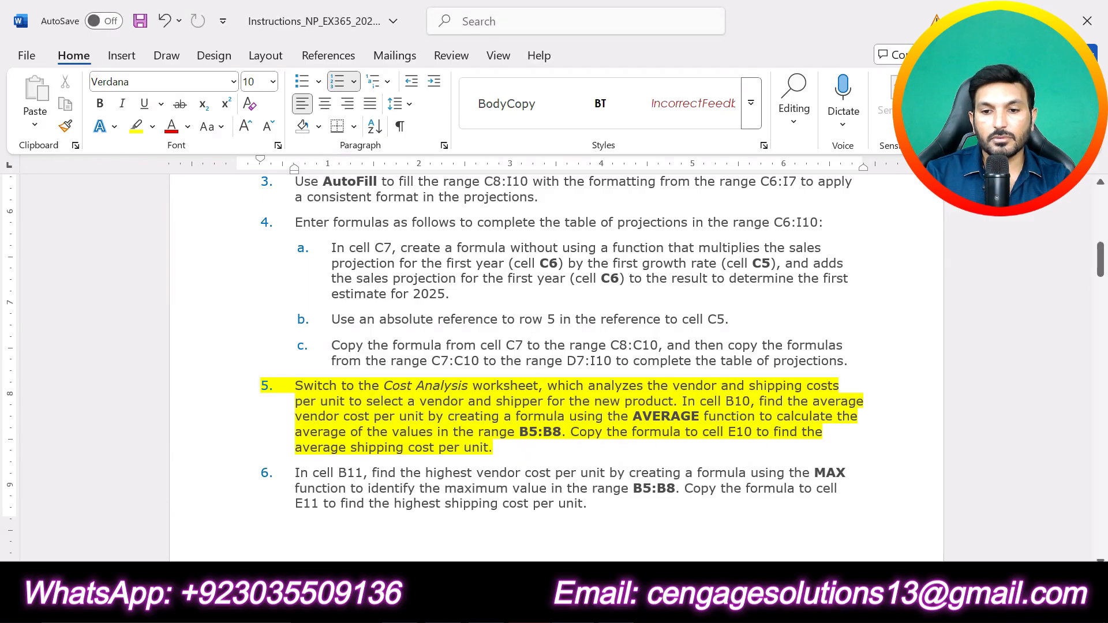
pyautogui.hotkey('ctrl', 'z')
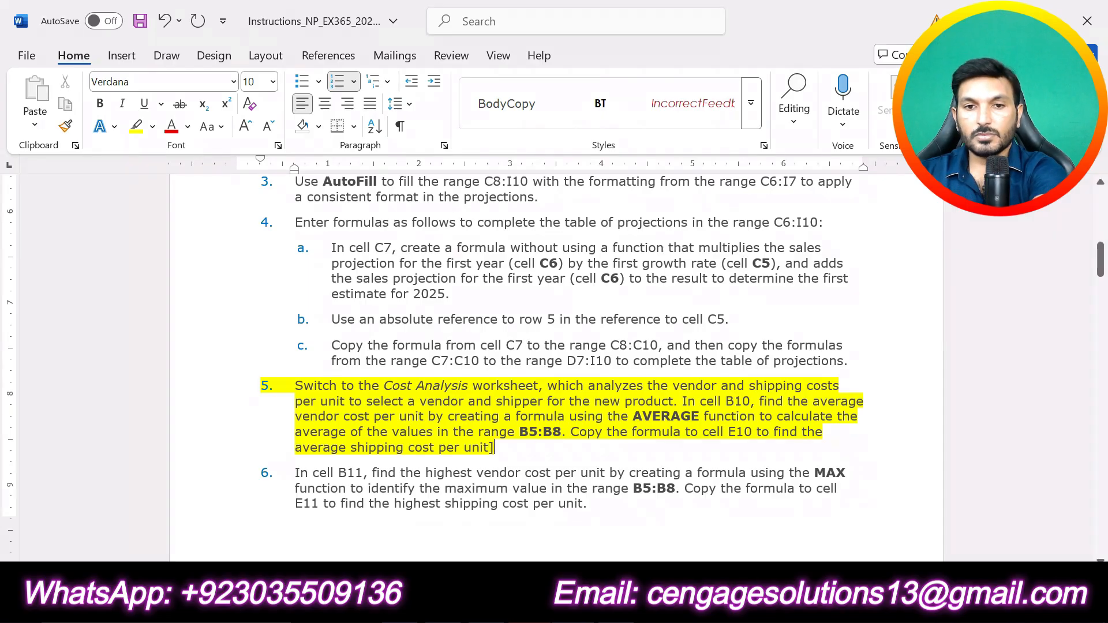
# Open the Cost Analysis worksheet in Excel and check the AVERAGE range B5:B8 in step 5 of the Word instructions.
pyautogui.hotkey('alt', 'Tab')
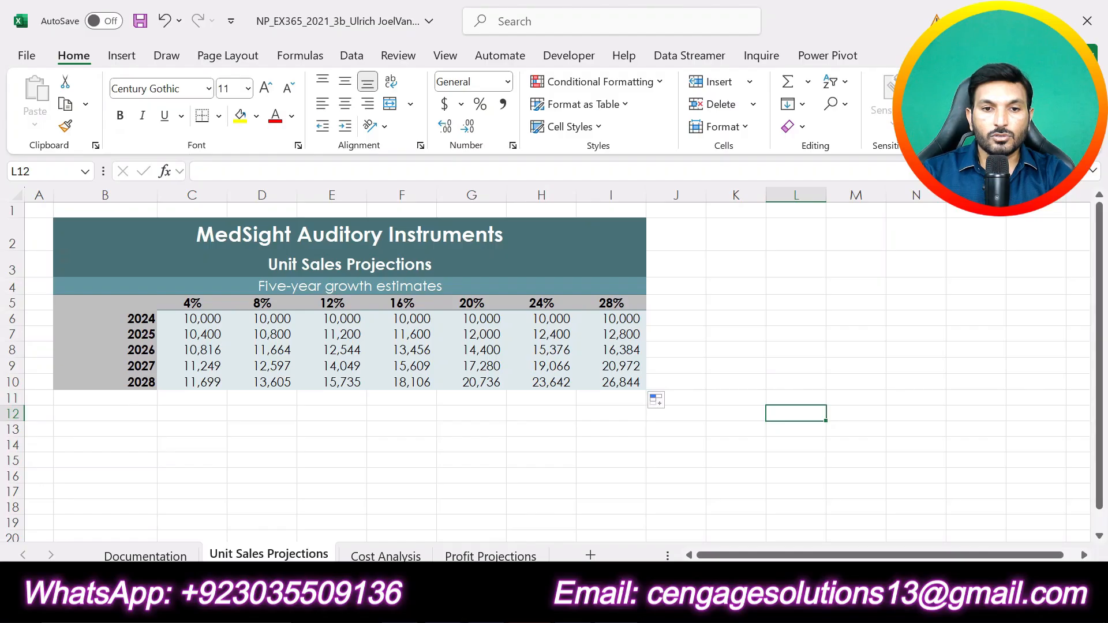
pyautogui.click(386, 555)
pyautogui.hotkey('alt', 'Tab')
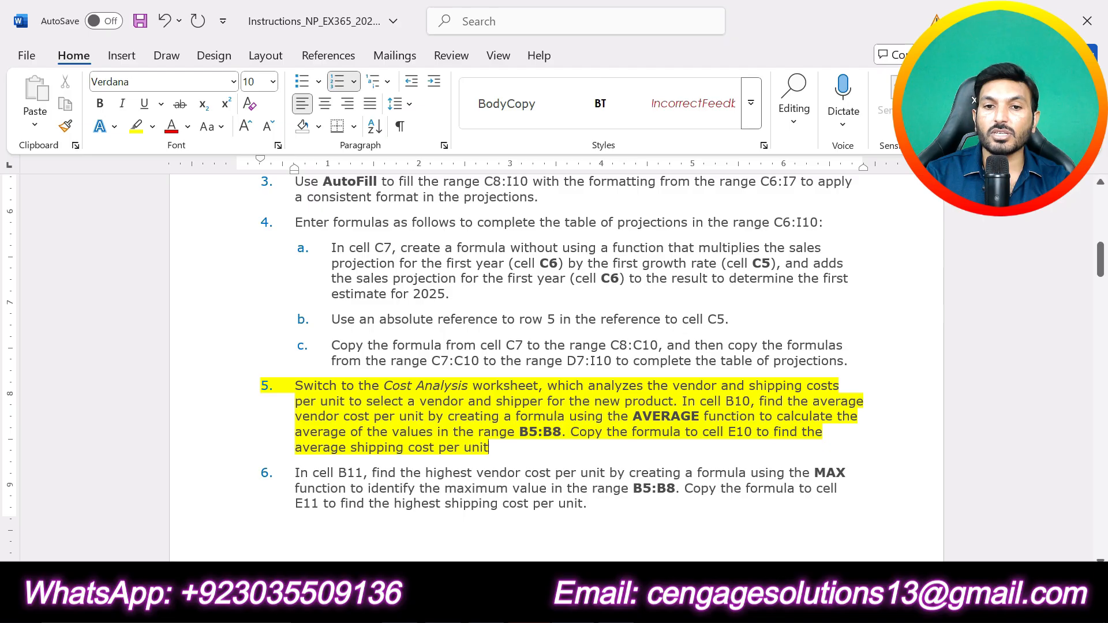
pyautogui.moveTo(519, 432); pyautogui.dragTo(570, 432)
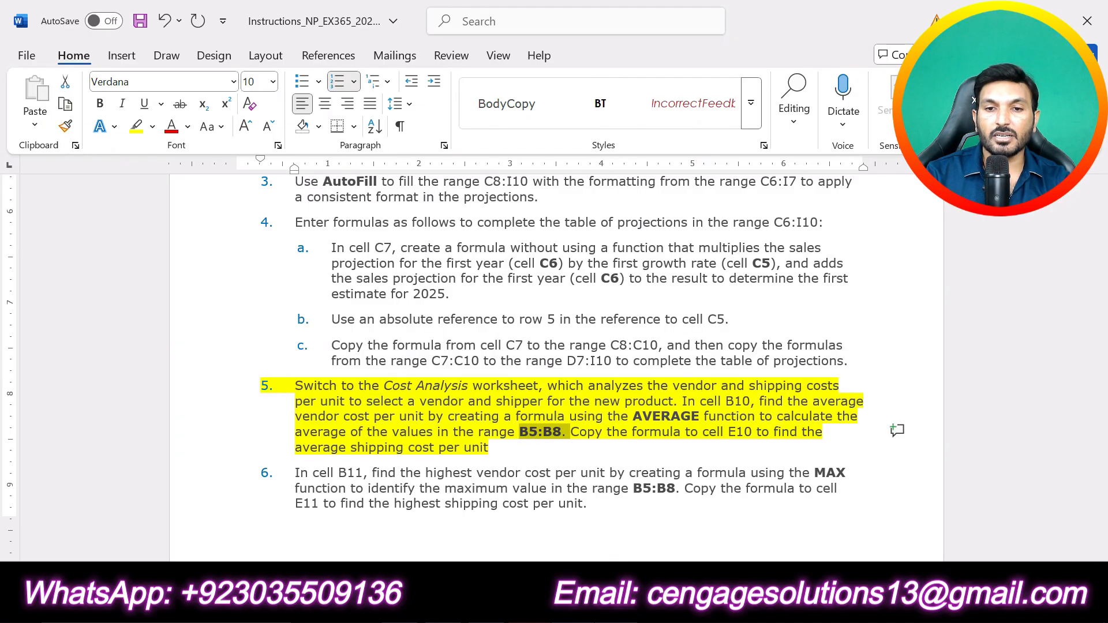
pyautogui.click(606, 508)
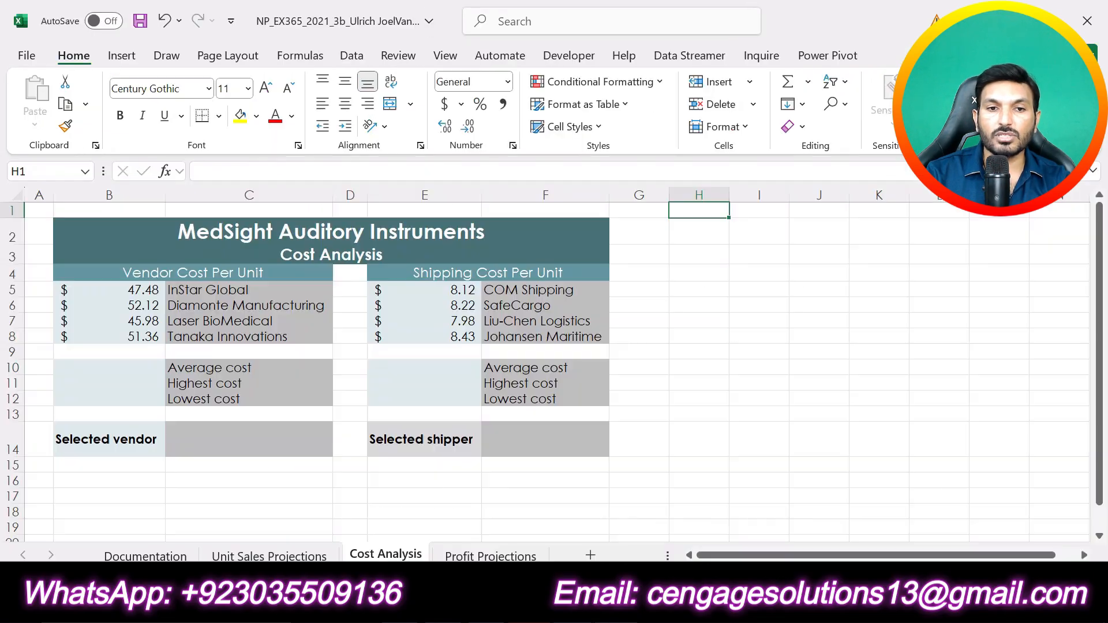
# Locate cell B10 and the vendor costs in the range B5:B8, rechecking step 5 of the Word instructions.
pyautogui.click(110, 368)
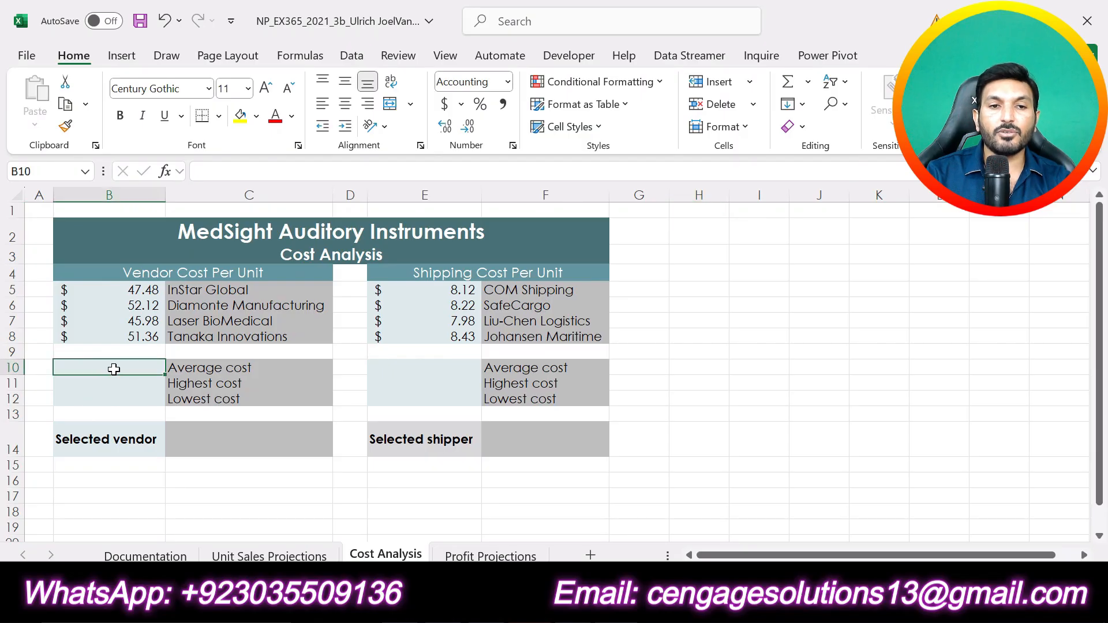
pyautogui.hotkey('alt', 'Tab')
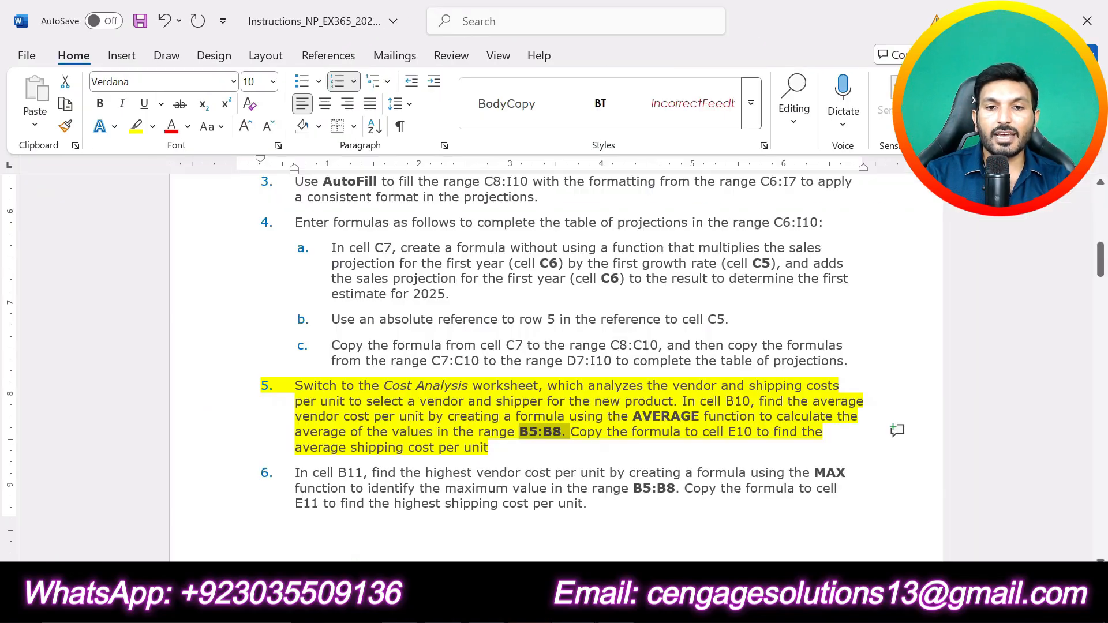
pyautogui.hotkey('alt', 'Tab')
pyautogui.moveTo(127, 288); pyautogui.dragTo(131, 339)
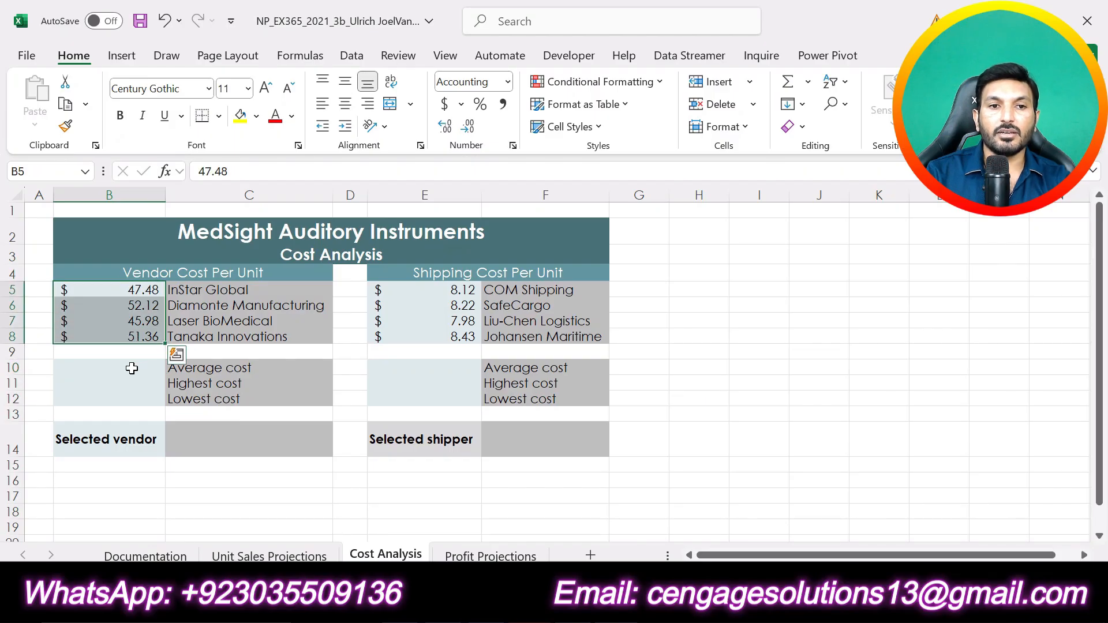
# Enter an AVERAGE formula in cell B10 that averages the vendor costs in the range B5:B8.
pyautogui.click(132, 368)
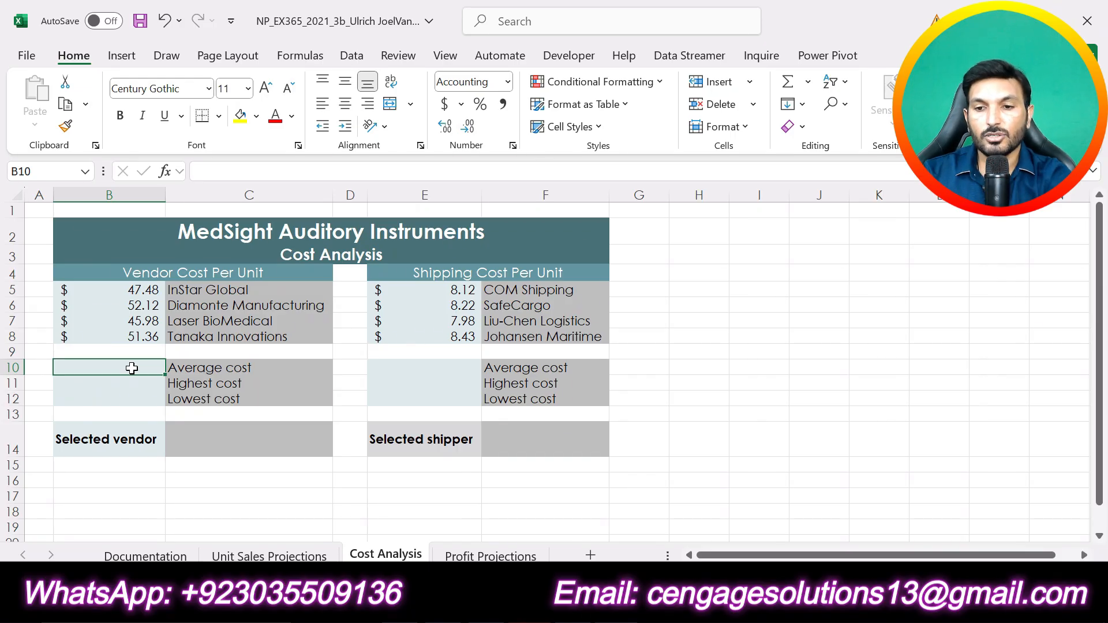
pyautogui.write('=')
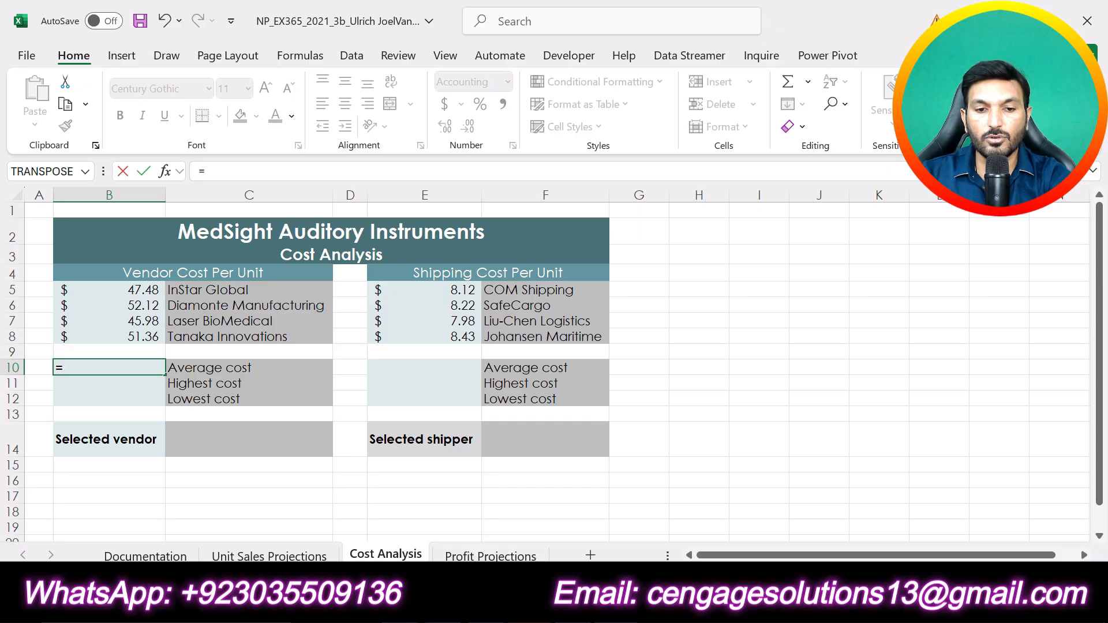
pyautogui.write('av')
pyautogui.click(106, 399)
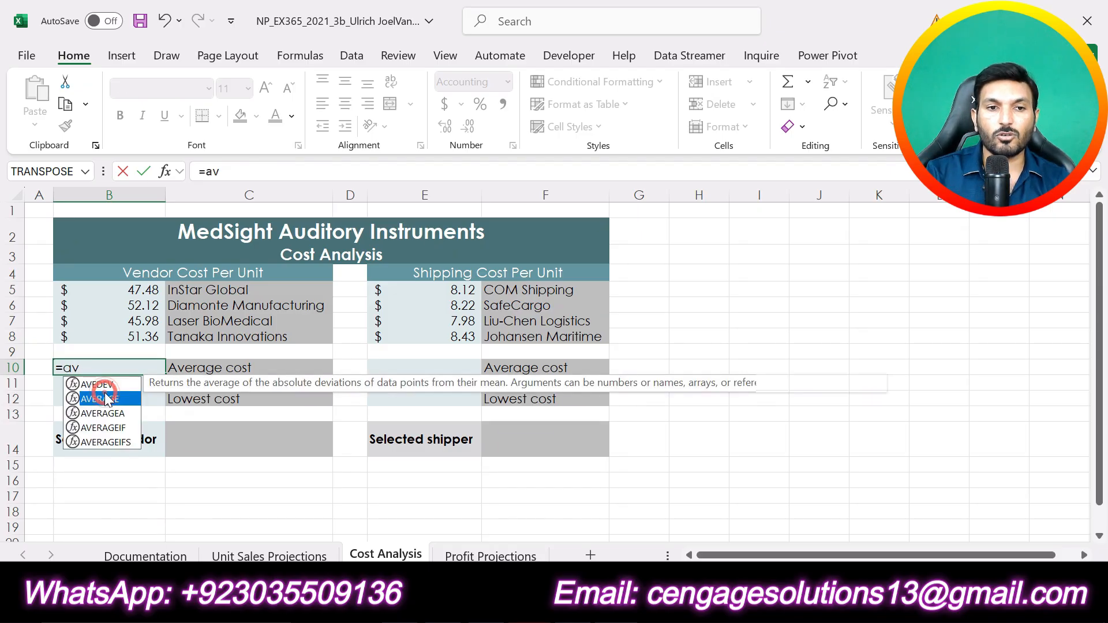
pyautogui.doubleClick(107, 398)
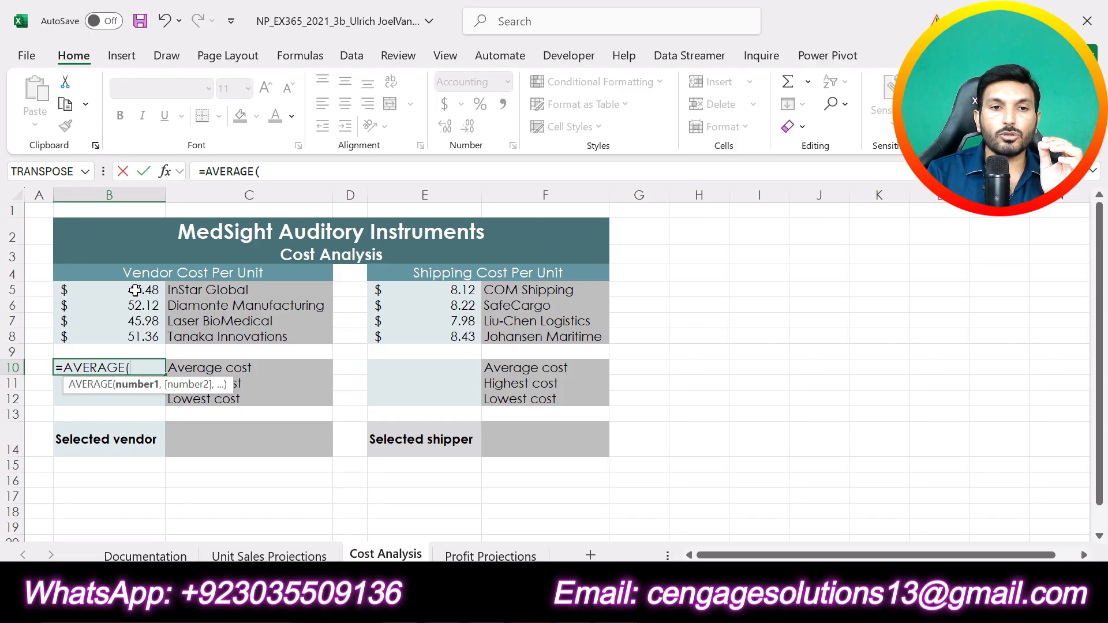
pyautogui.moveTo(137, 289); pyautogui.dragTo(141, 330)
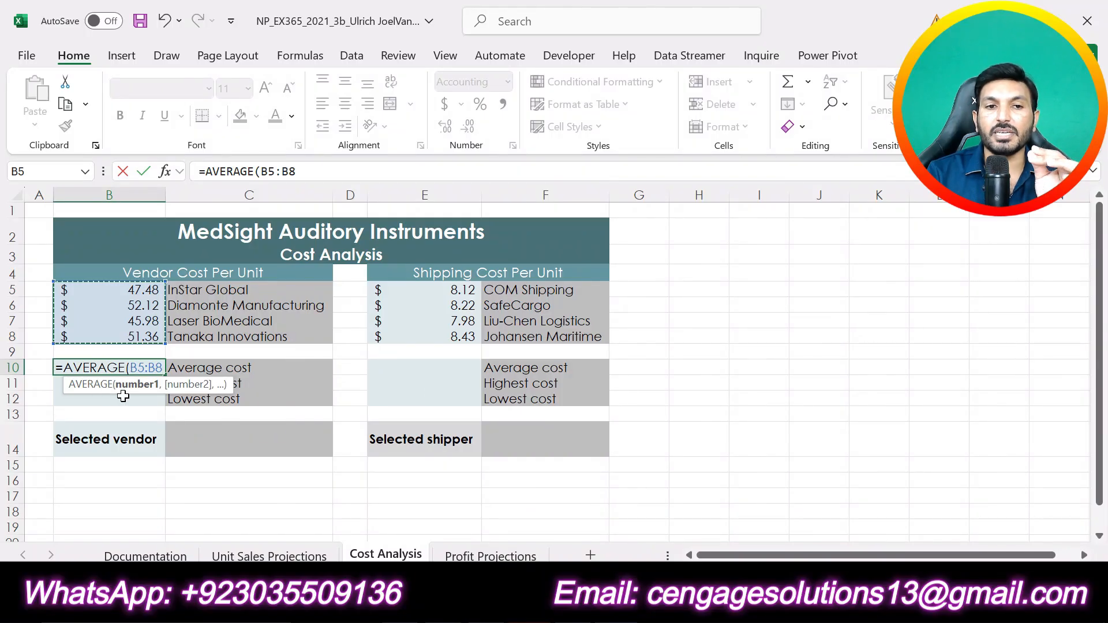
pyautogui.press('Return')
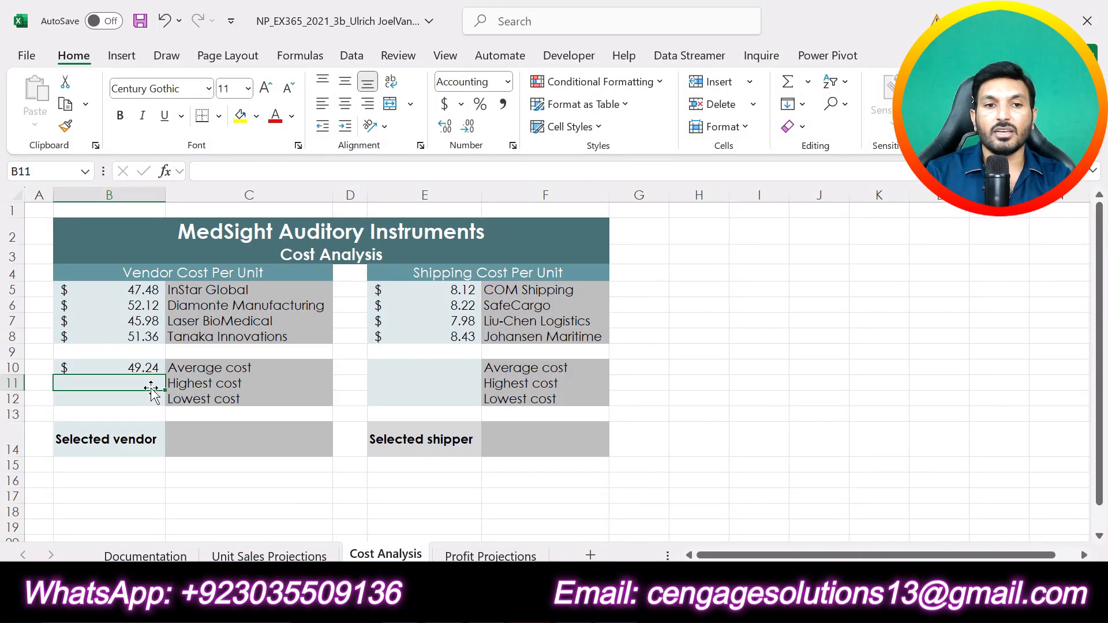
# Check the AVERAGE formula in B10 against the range B5:B8, and reread step 5 in the Word instructions.
pyautogui.click(153, 367)
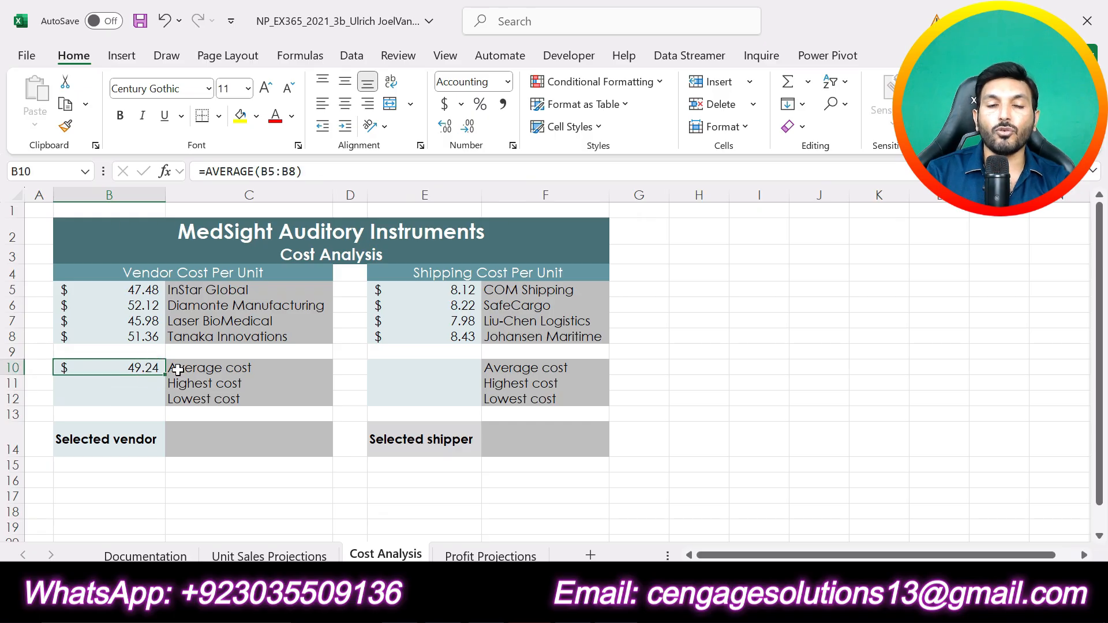
pyautogui.moveTo(142, 284); pyautogui.dragTo(143, 340)
pyautogui.click(142, 366)
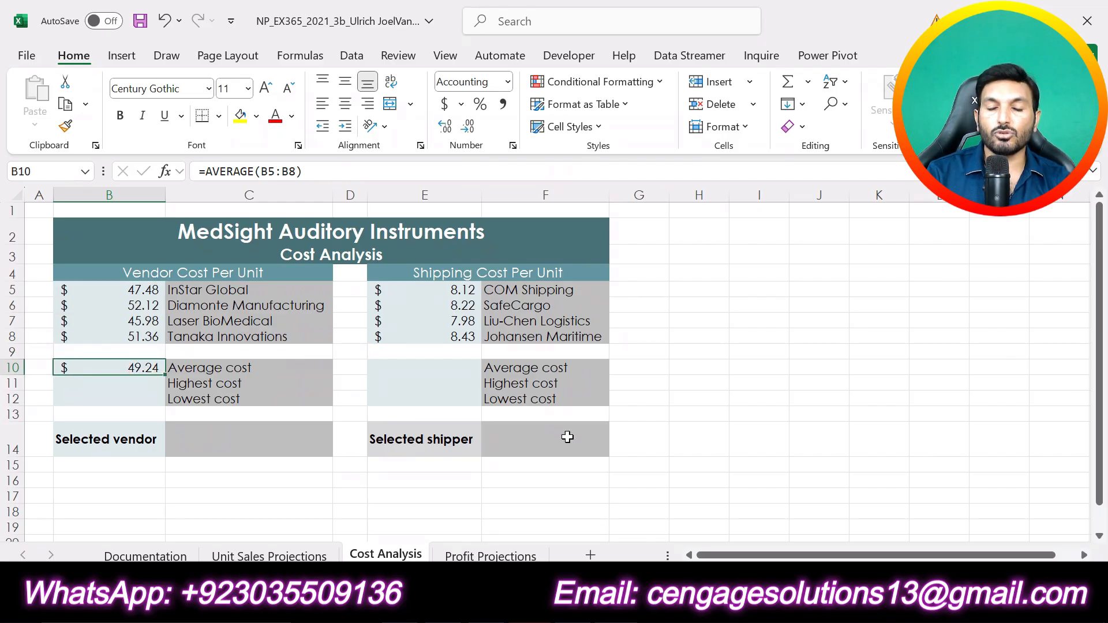
pyautogui.click(596, 605)
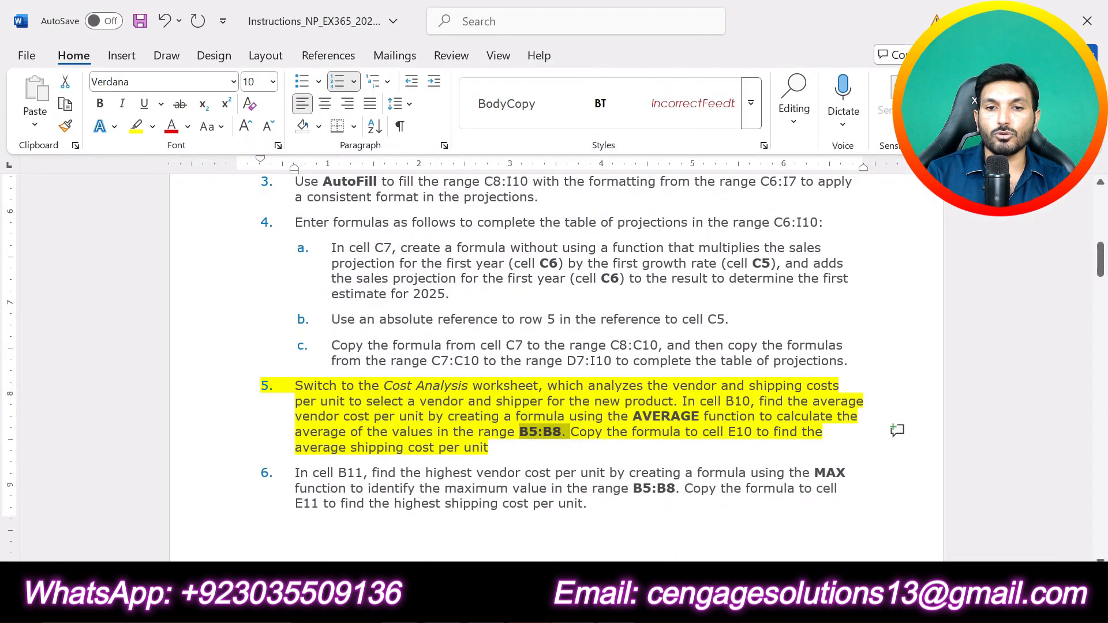
pyautogui.click(496, 448)
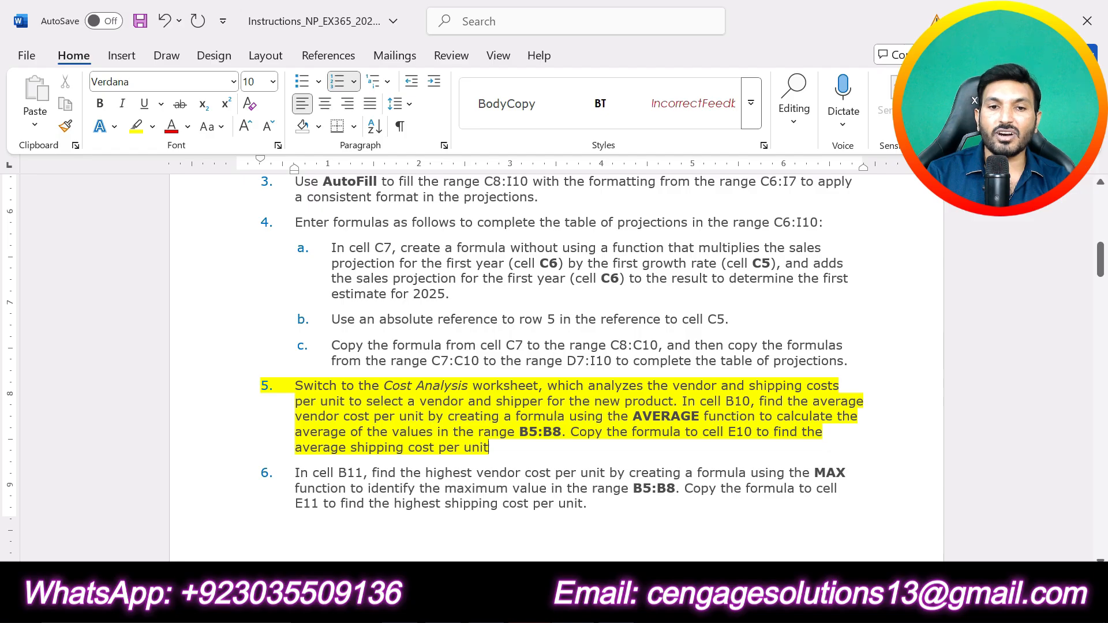
# In Excel, copy the average formula from cell B10 to cell E10, pasting formulas only, to average the shipping costs.
pyautogui.click(569, 605)
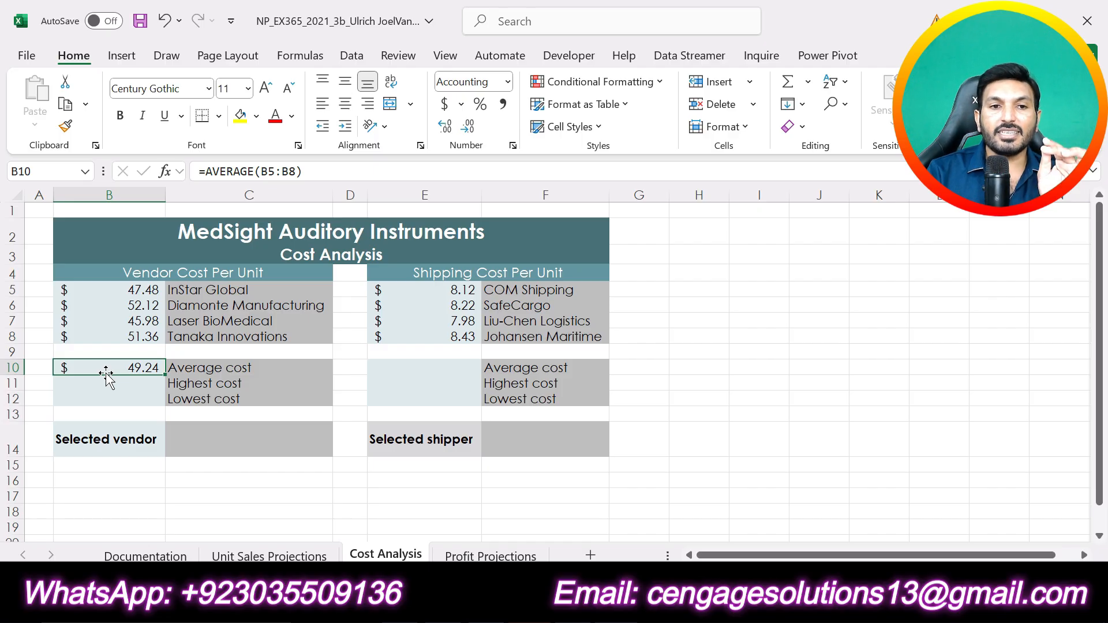
pyautogui.click(462, 367)
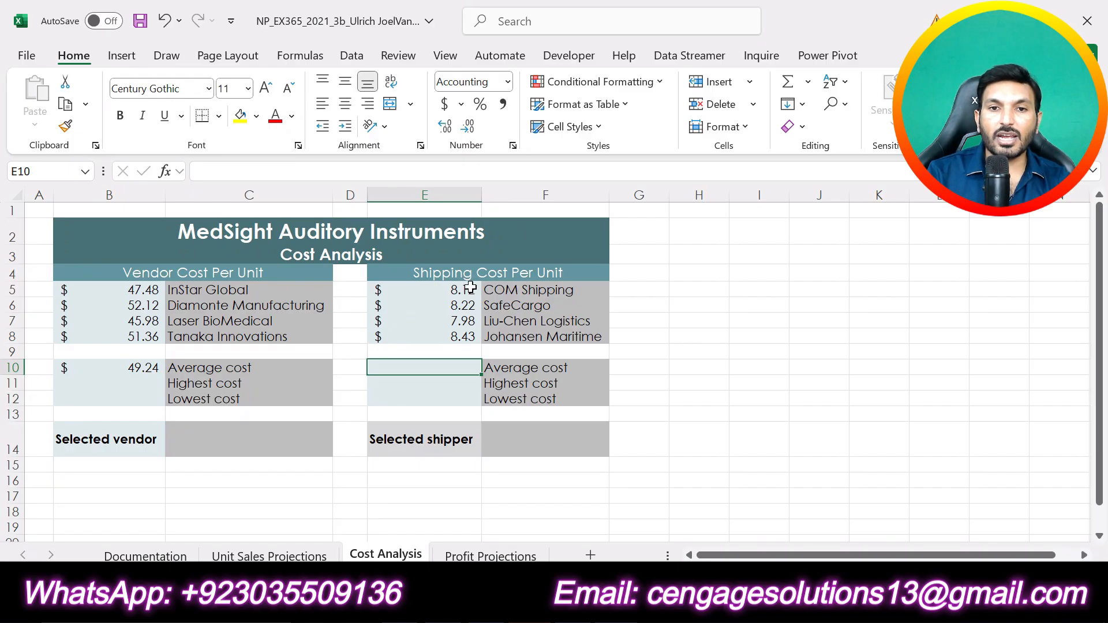
pyautogui.moveTo(464, 287); pyautogui.dragTo(462, 332)
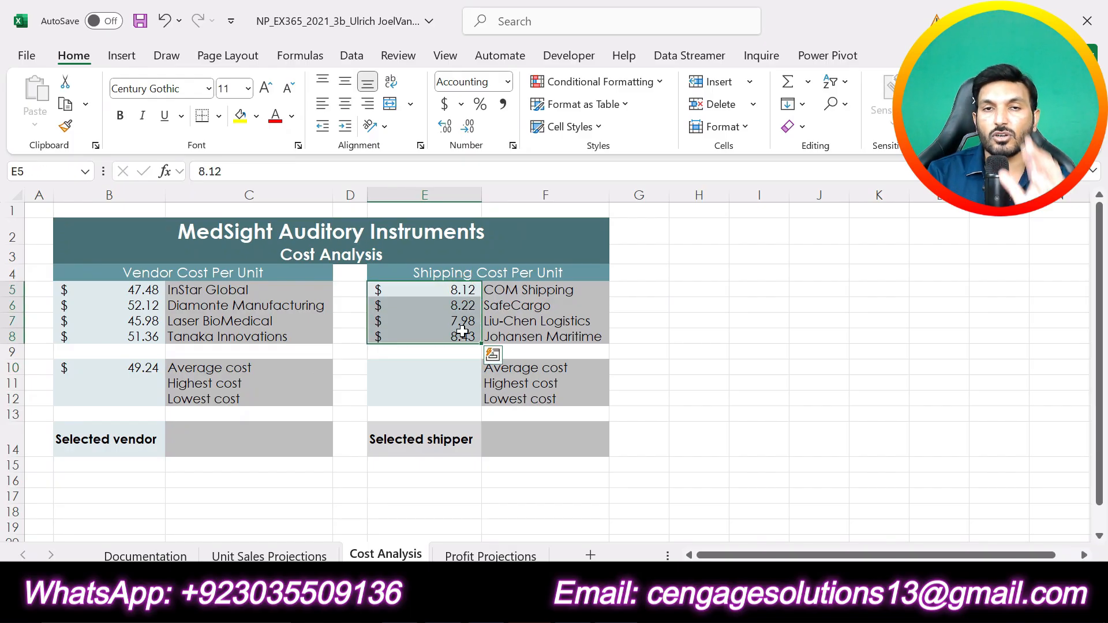
pyautogui.click(137, 362)
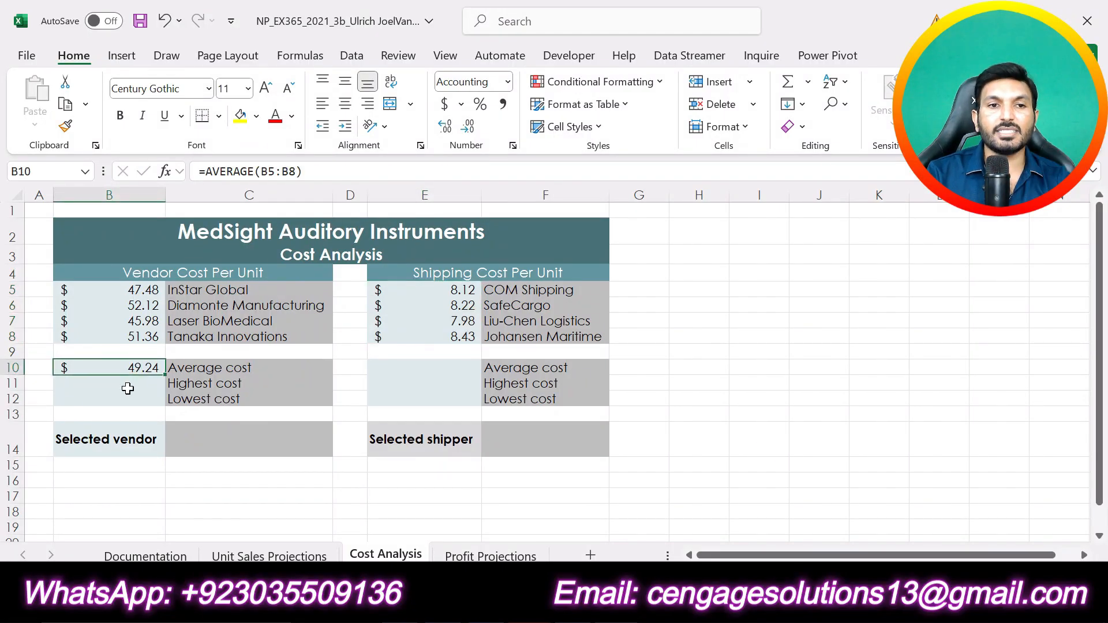
pyautogui.click(65, 103)
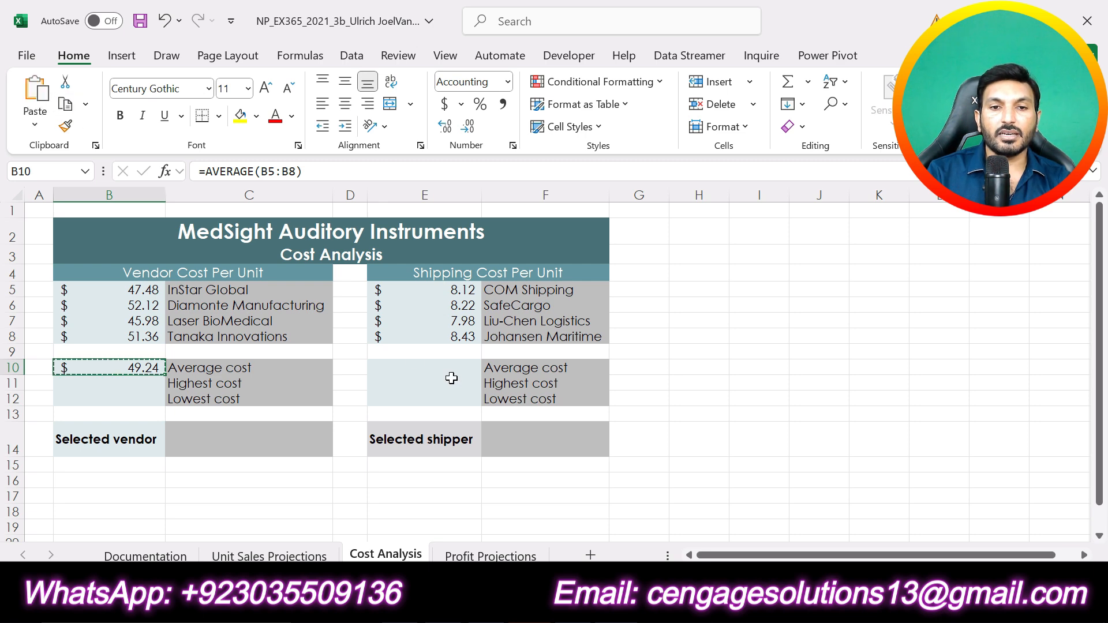
pyautogui.click(436, 365)
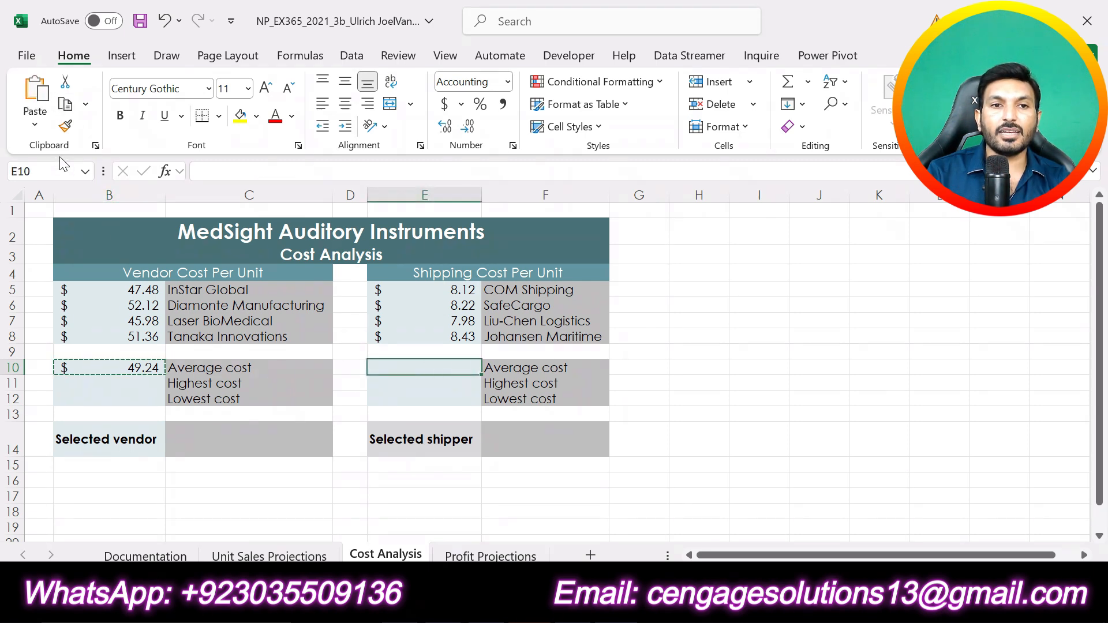
pyautogui.click(35, 124)
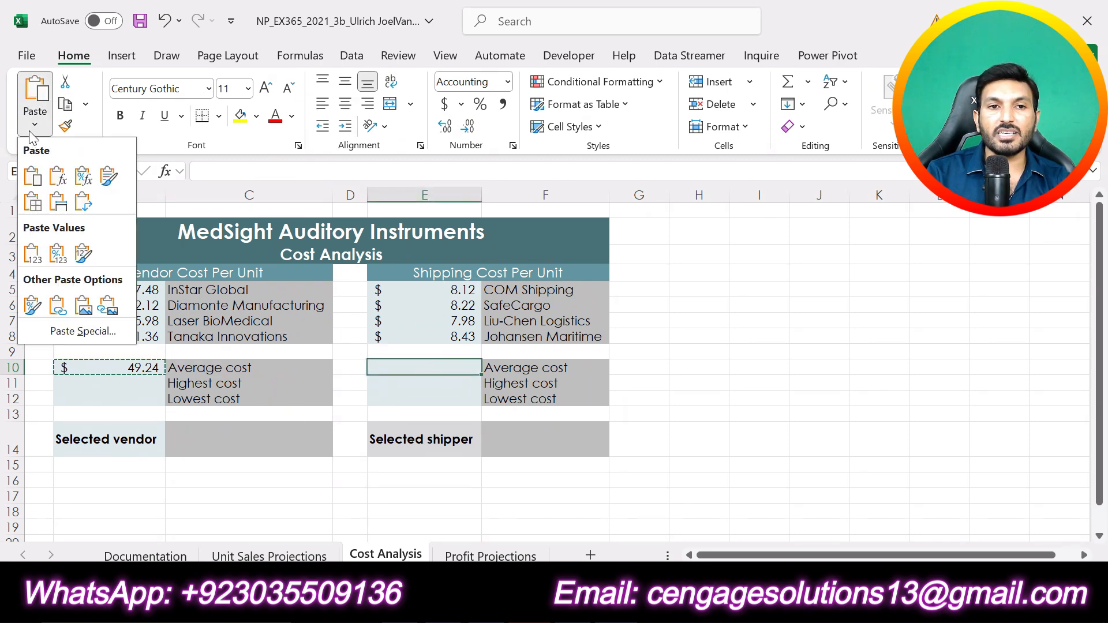
pyautogui.click(57, 176)
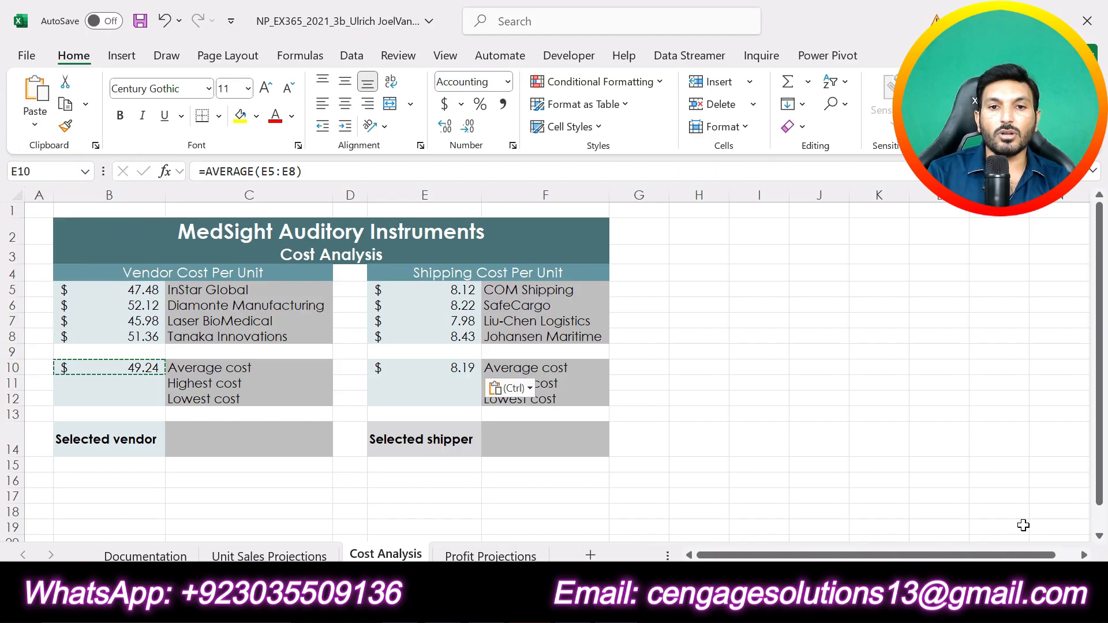
# Compare the averages in B10 and E10 with their source ranges B5:B8 and E5:E8, clearing the pending copy selection.
pyautogui.click(771, 467)
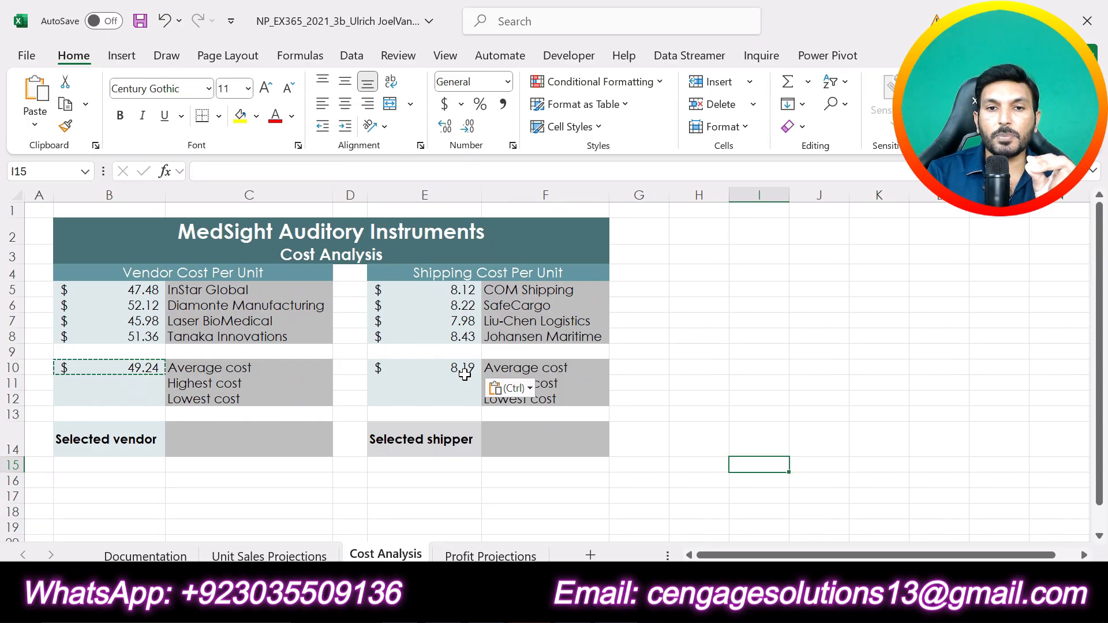
pyautogui.moveTo(457, 289); pyautogui.dragTo(458, 335)
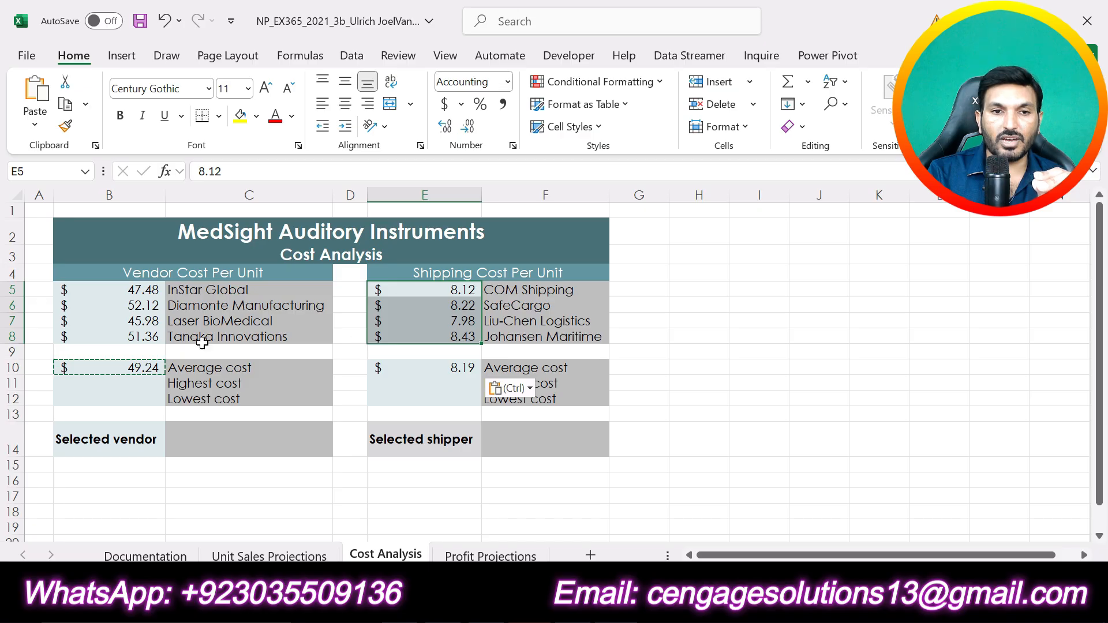
pyautogui.press('Escape')
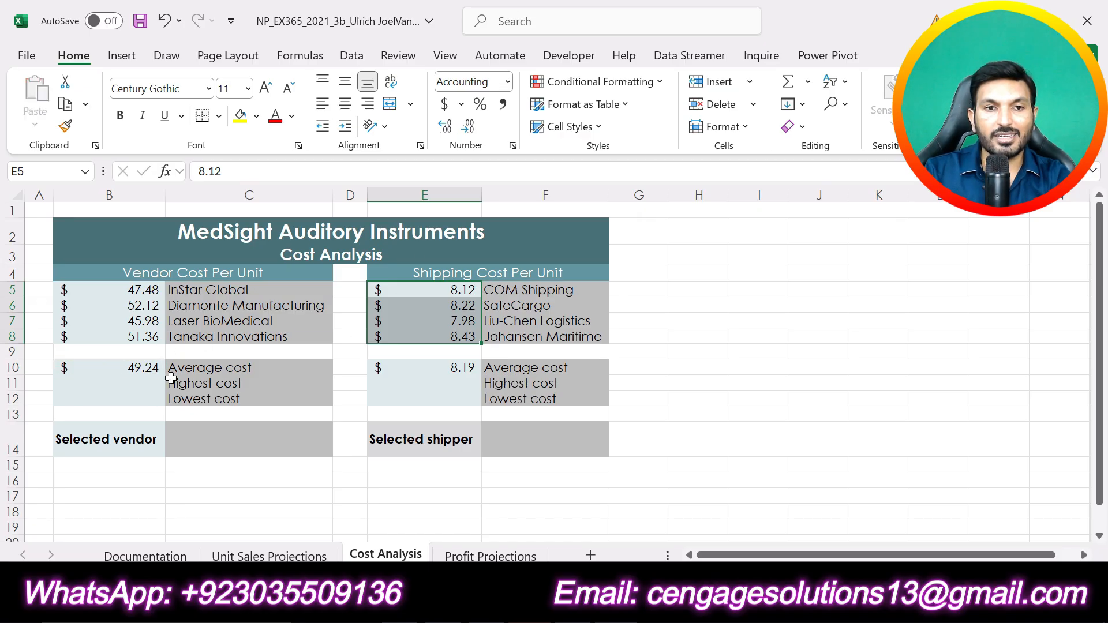
pyautogui.click(134, 371)
pyautogui.moveTo(137, 289); pyautogui.dragTo(137, 337)
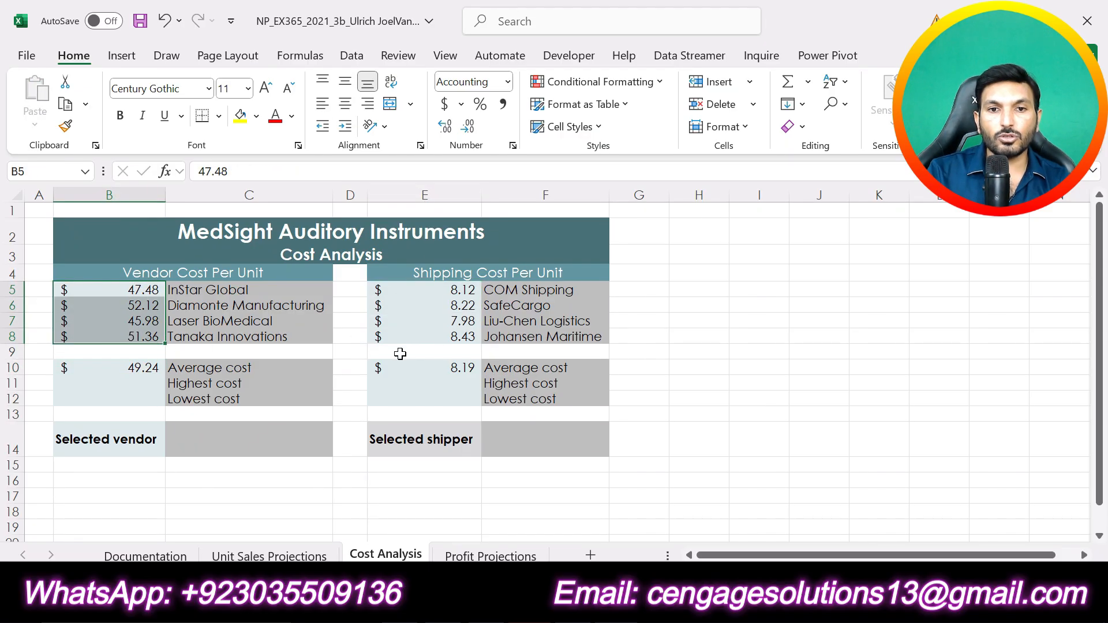
pyautogui.click(458, 370)
pyautogui.moveTo(457, 289); pyautogui.dragTo(457, 337)
pyautogui.click(868, 463)
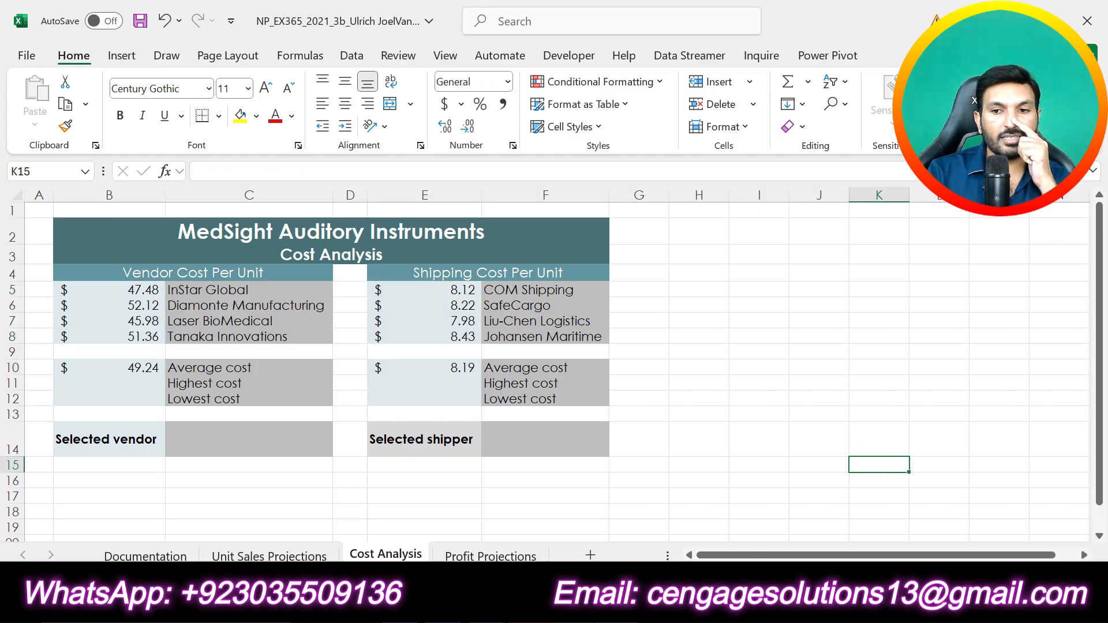
# Switch to the Word instructions and undo the stray typing and yellow highlighting in step 5.
pyautogui.hotkey('alt', 'Tab')
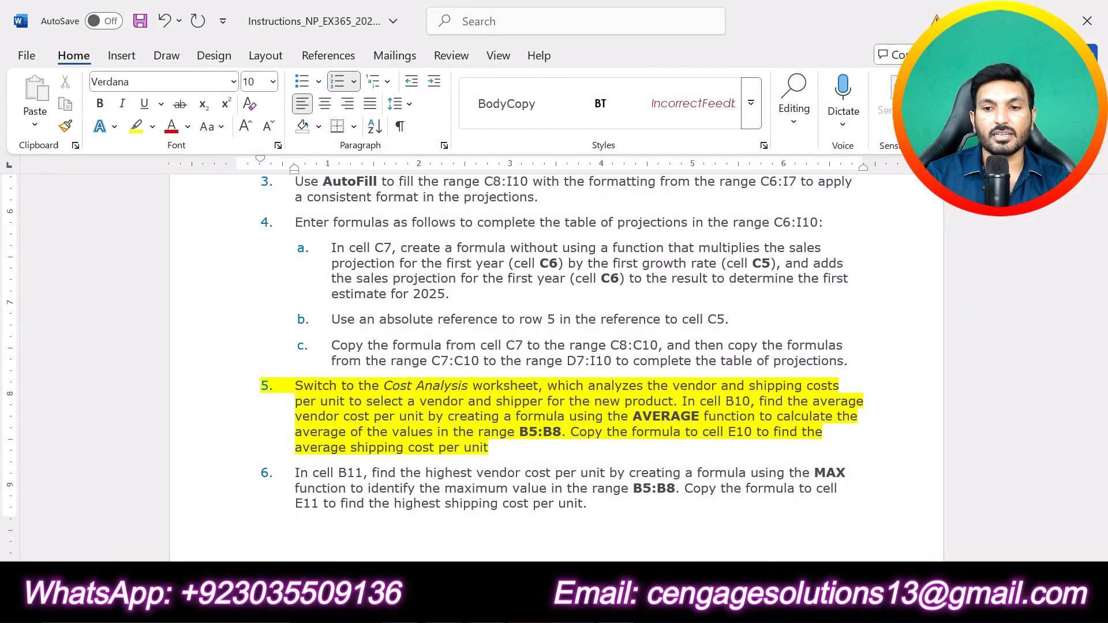
pyautogui.write(']')
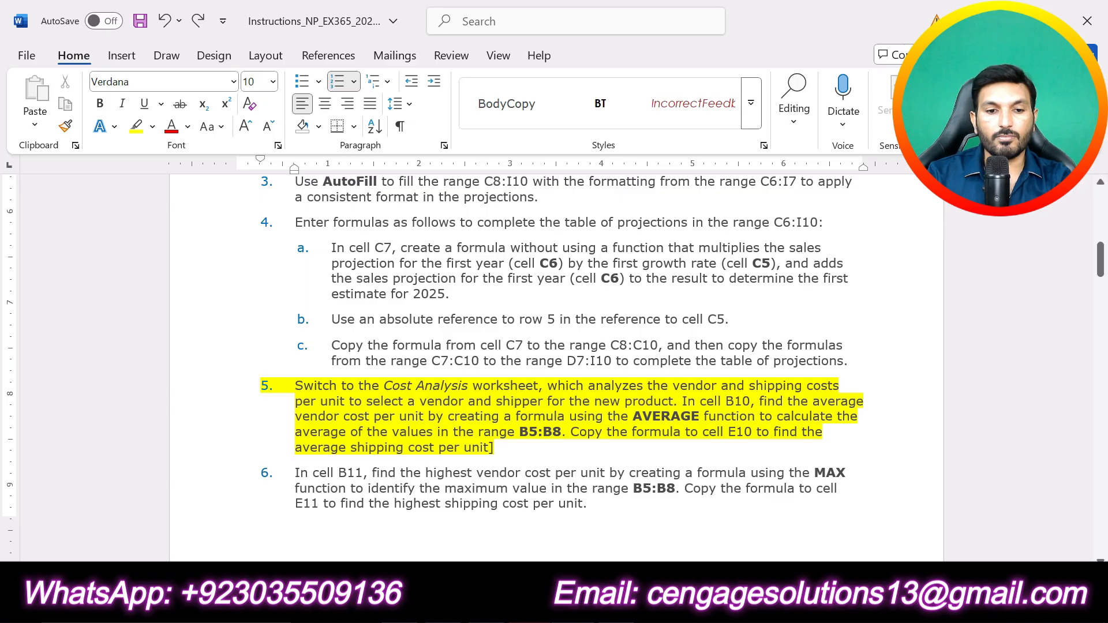
pyautogui.press('BackSpace')
pyautogui.write('.')
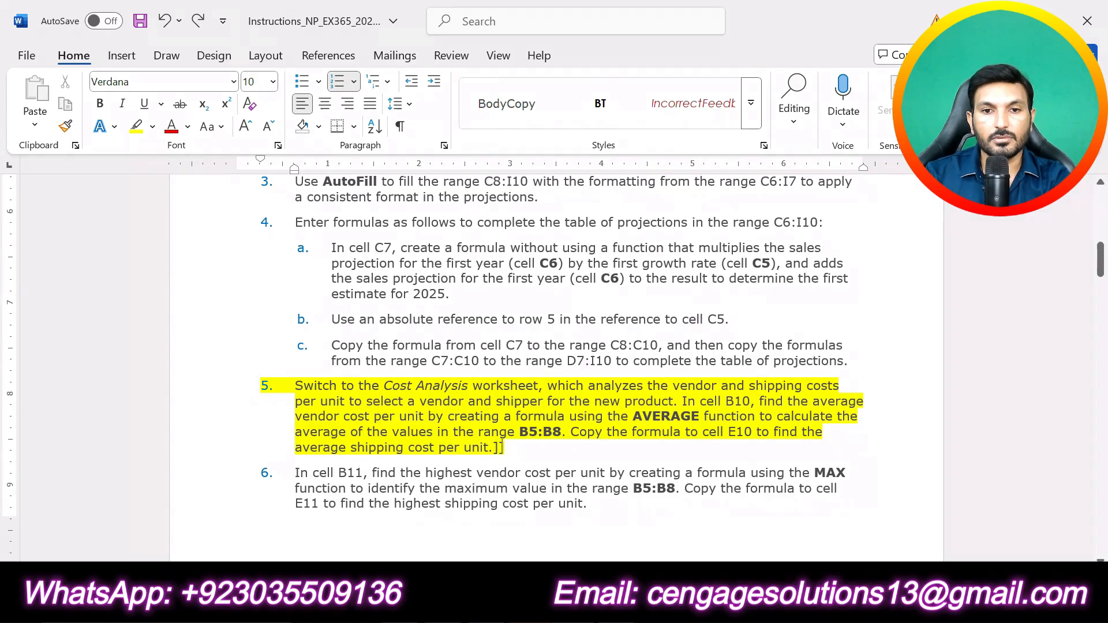
pyautogui.hotkey('ctrl', 'z')
pyautogui.hotkey('ctrl', 'z')
# Highlight all of step 6, the MAX function instruction, in yellow.
pyautogui.moveTo(602, 509); pyautogui.dragTo(309, 473)
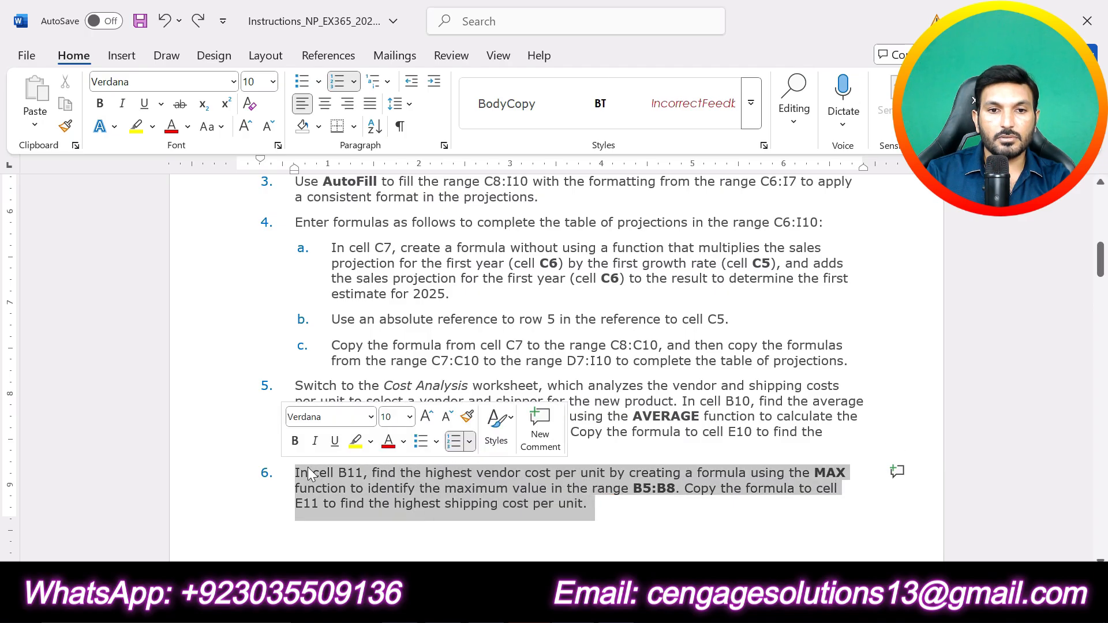
pyautogui.click(355, 441)
pyautogui.click(575, 525)
pyautogui.scroll(-1, 575, 525)
pyautogui.scroll(-5, 575, 525)
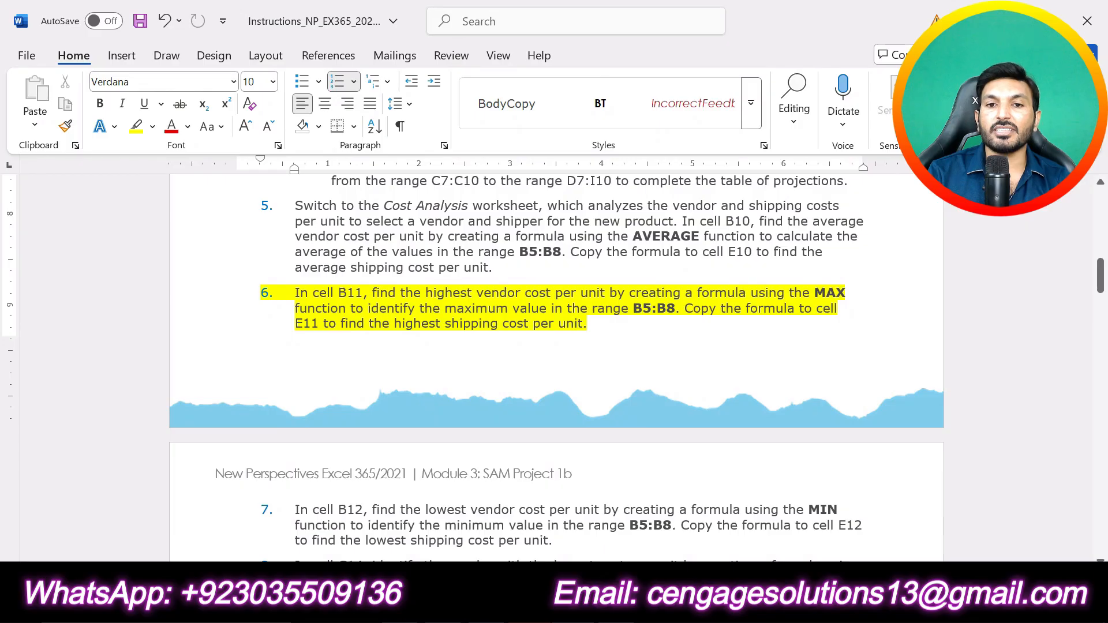
# Check the MAX range B5:B8 in step 6, and locate target cells B11 and E11 on the Cost Analysis worksheet in Excel.
pyautogui.moveTo(633, 308); pyautogui.dragTo(675, 309)
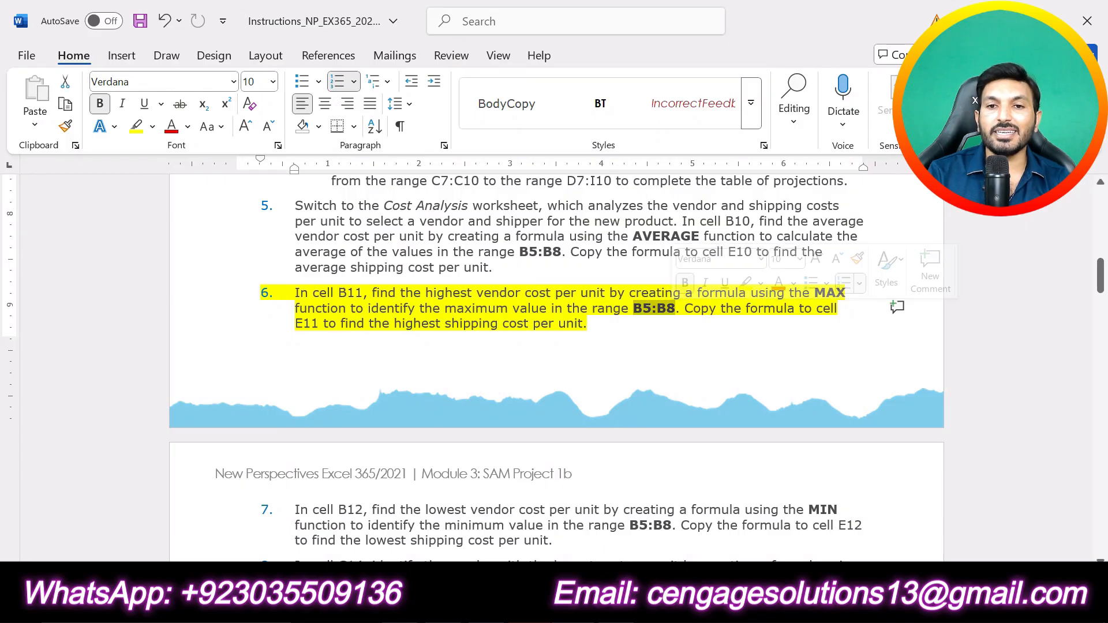
pyautogui.click(644, 352)
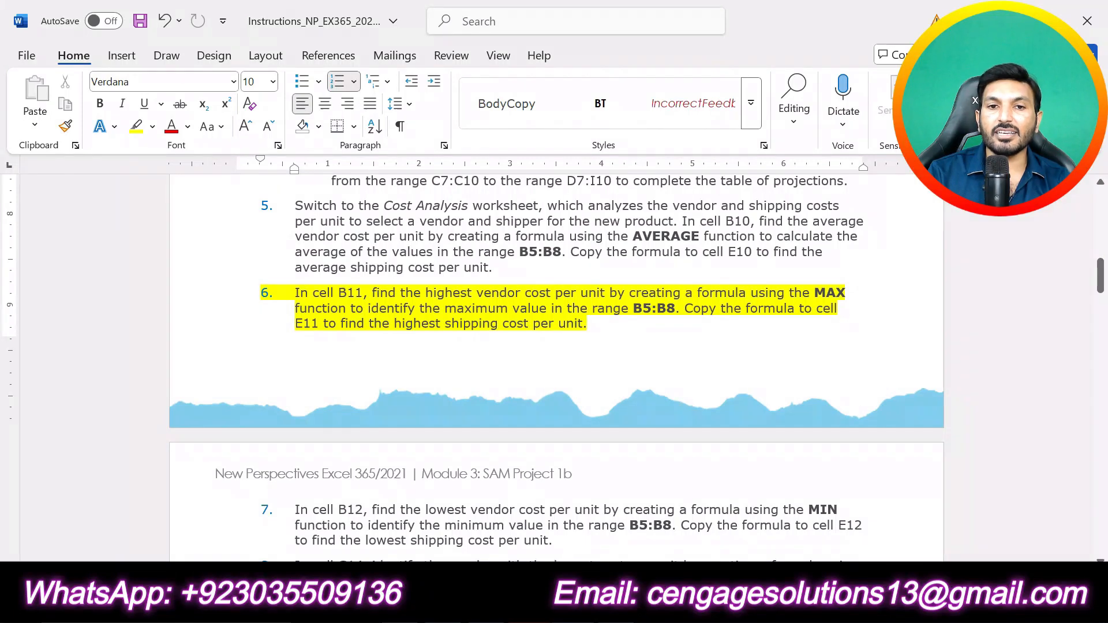
pyautogui.hotkey('alt', 'Tab')
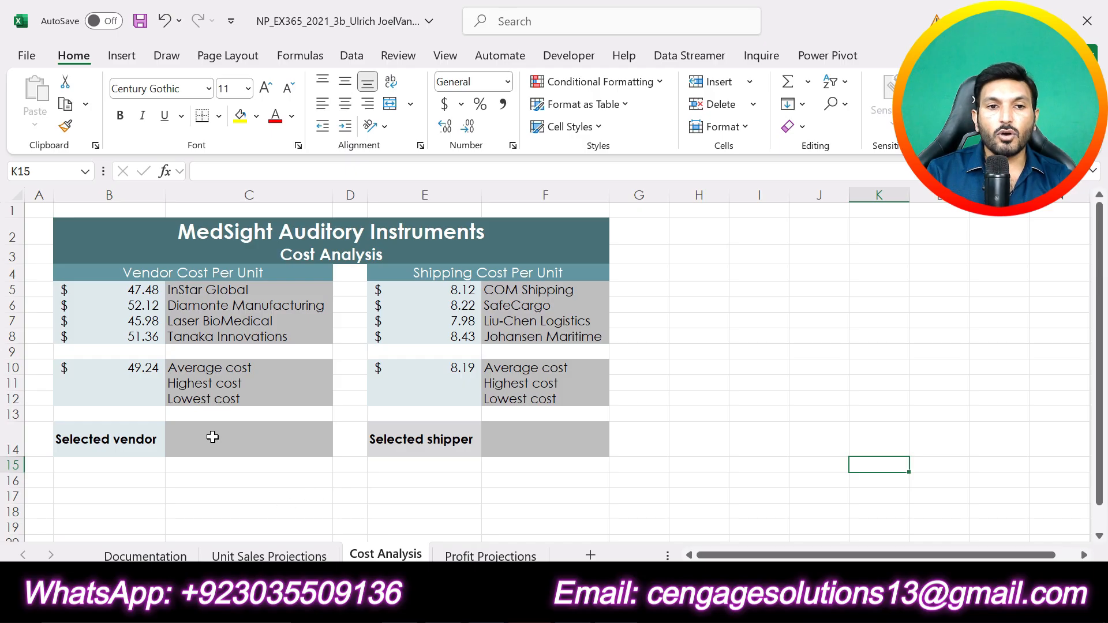
pyautogui.click(132, 386)
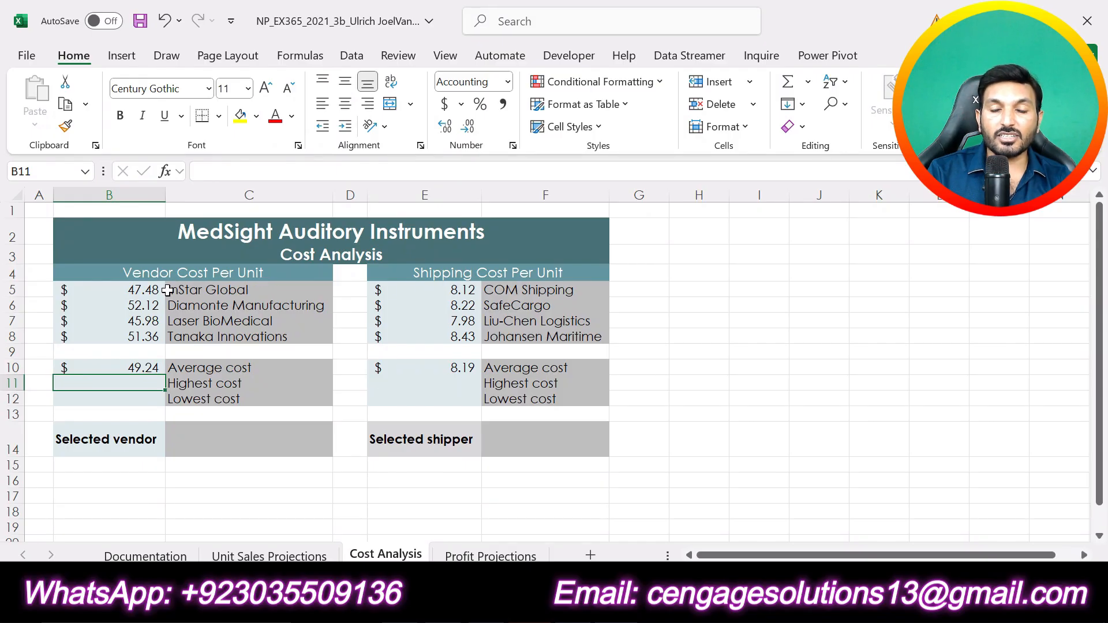
pyautogui.click(456, 384)
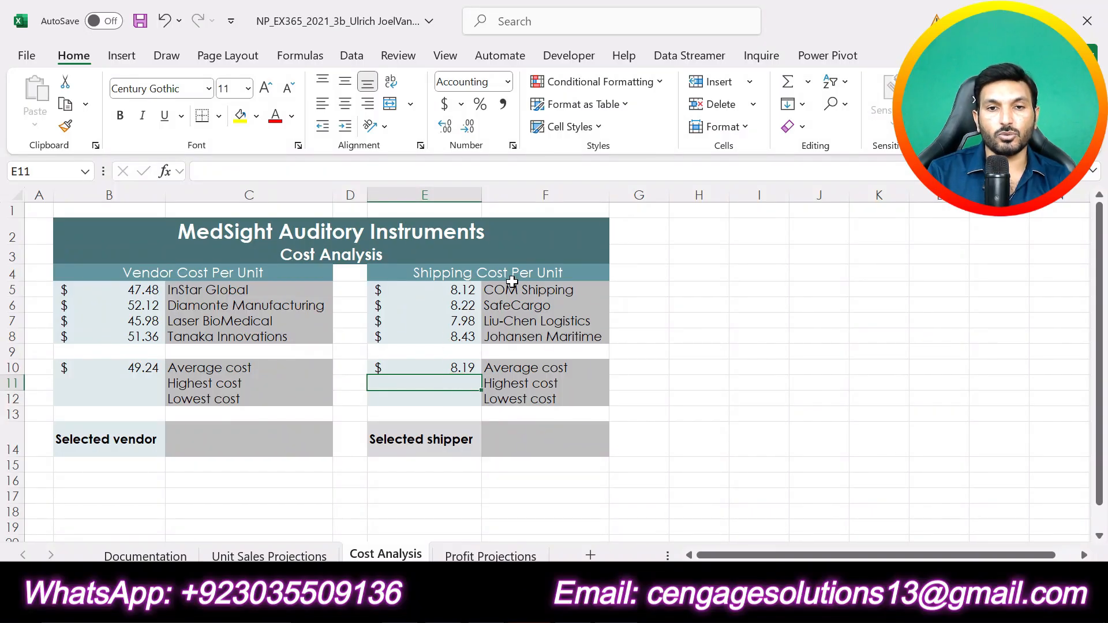
# Enter a formula in cell B11 using the MAX function to find the highest vendor cost in the range B5:B8.
pyautogui.click(131, 387)
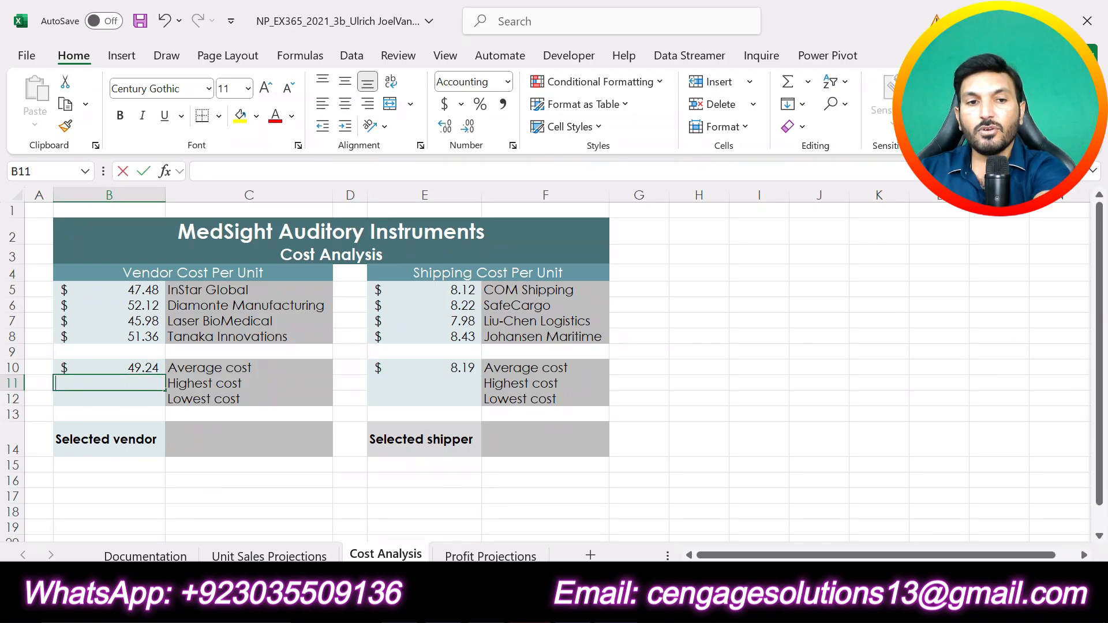
pyautogui.write('=max')
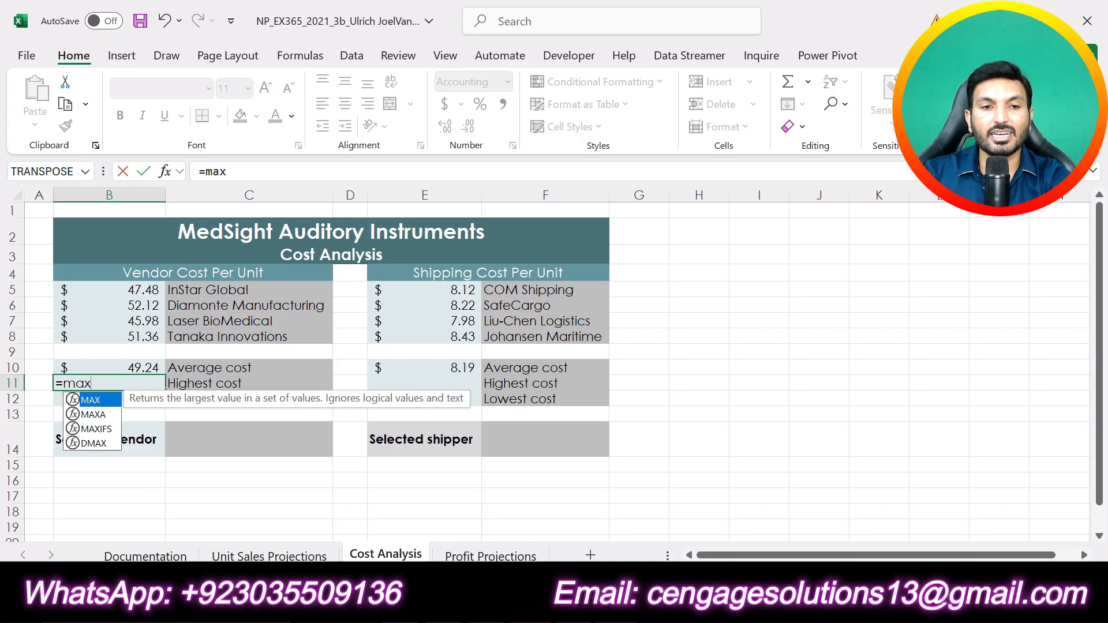
pyautogui.doubleClick(104, 402)
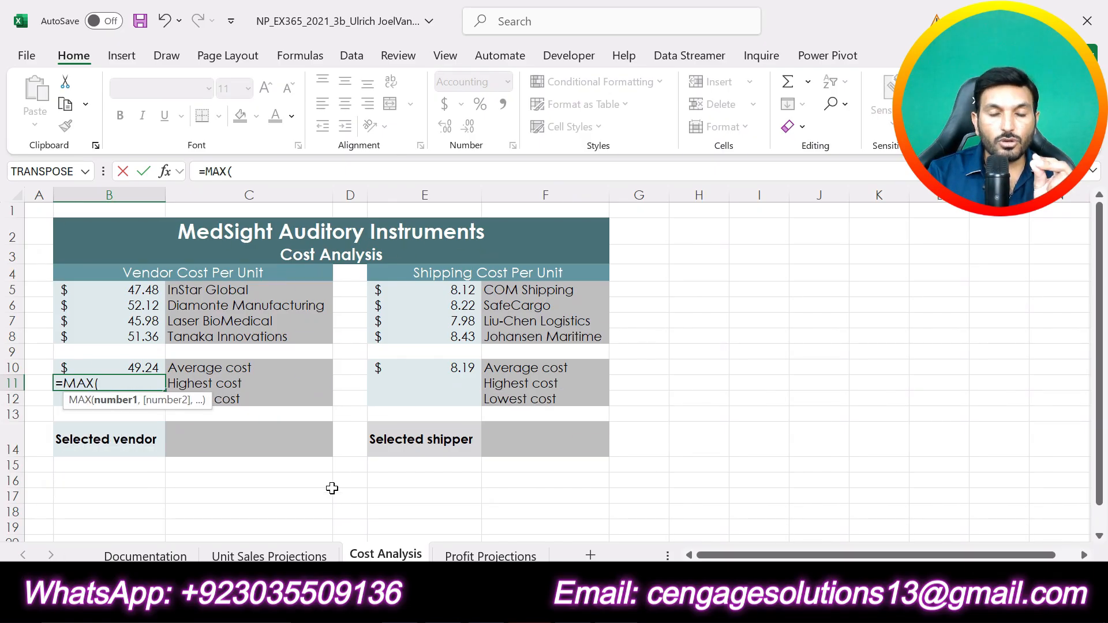
pyautogui.moveTo(140, 285); pyautogui.dragTo(142, 337)
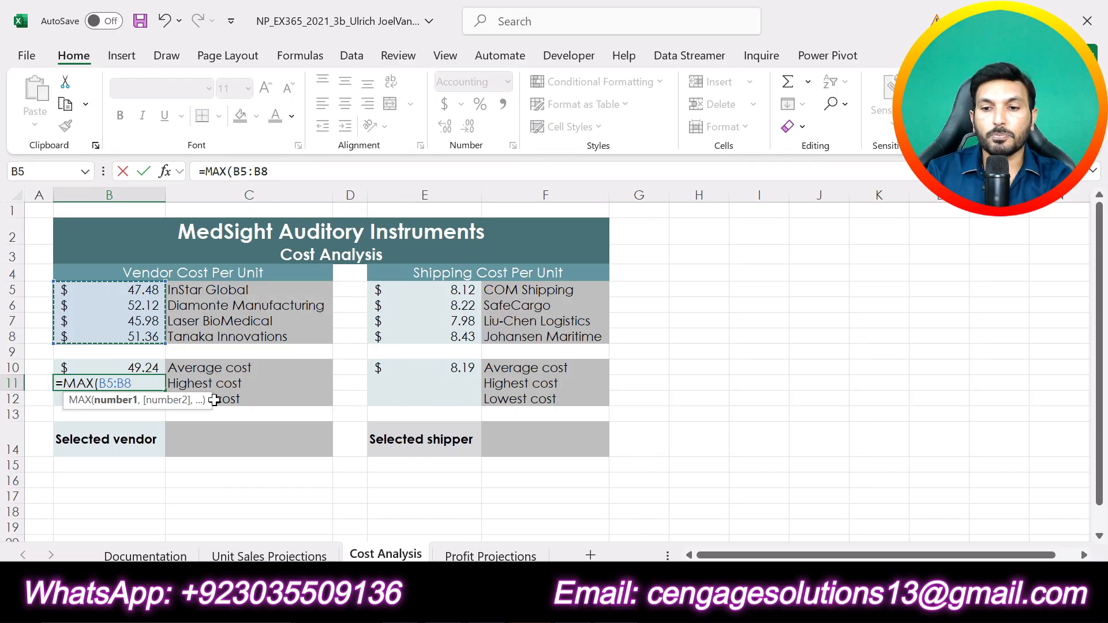
pyautogui.press('Return')
# Compare the highest vendor cost in B11 with its source range B5:B8, and review shipping range E5:E8 and target cell E11.
pyautogui.click(148, 382)
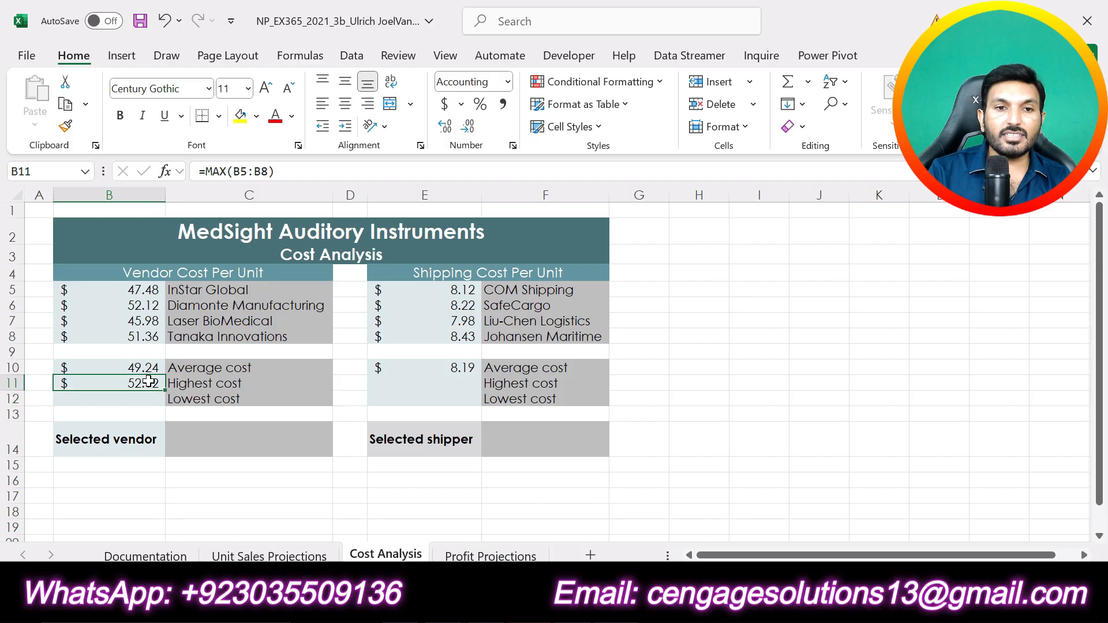
pyautogui.click(143, 306)
pyautogui.moveTo(149, 287); pyautogui.dragTo(148, 341)
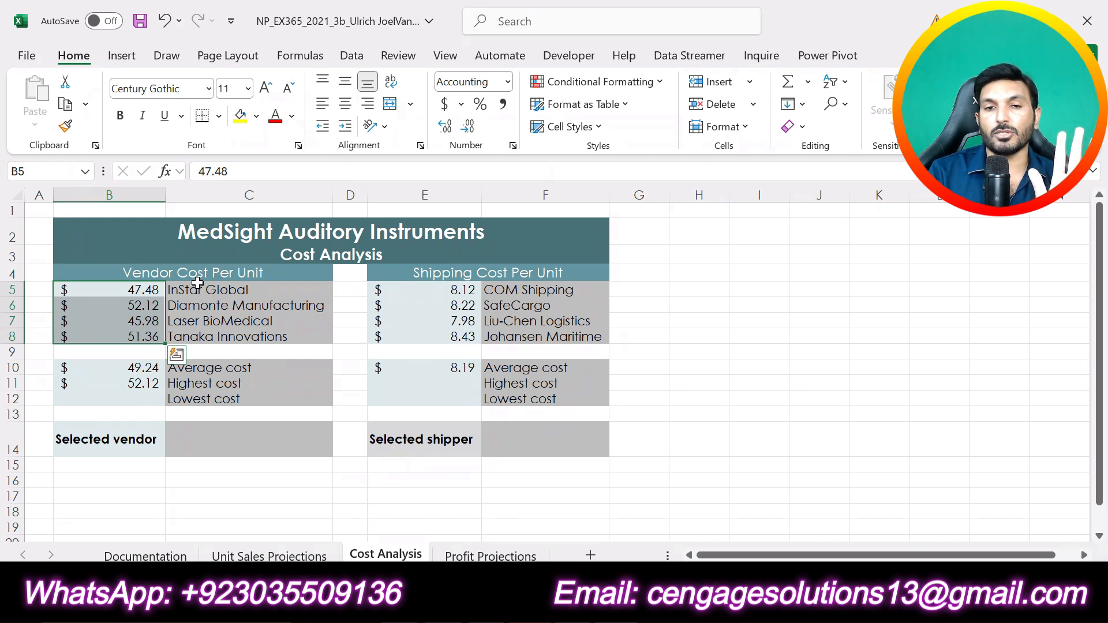
pyautogui.click(449, 381)
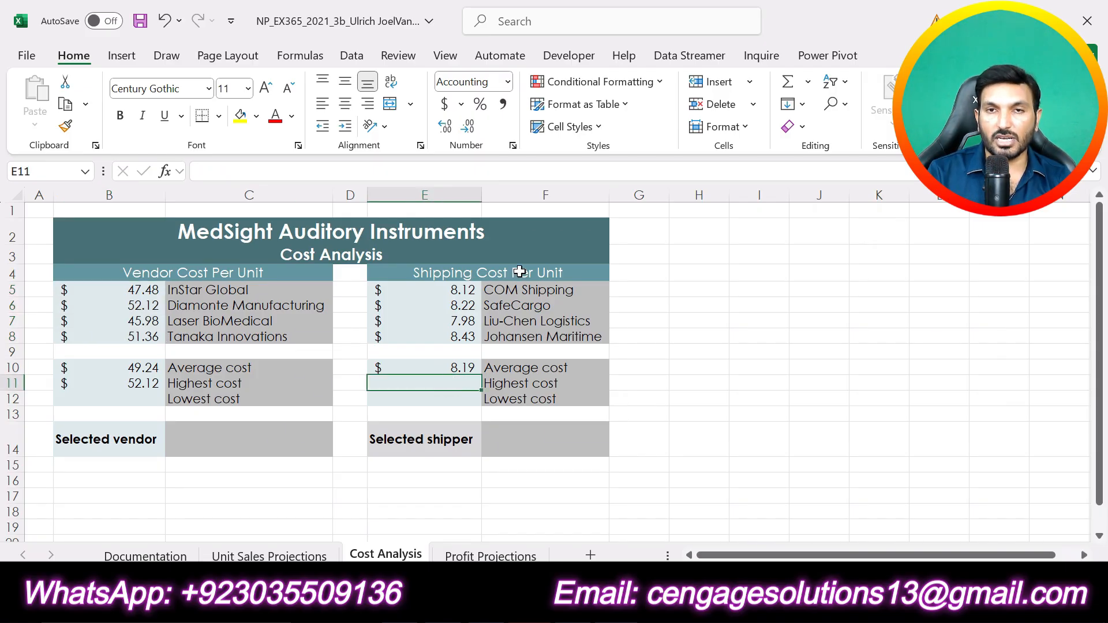
pyautogui.moveTo(463, 290); pyautogui.dragTo(464, 328)
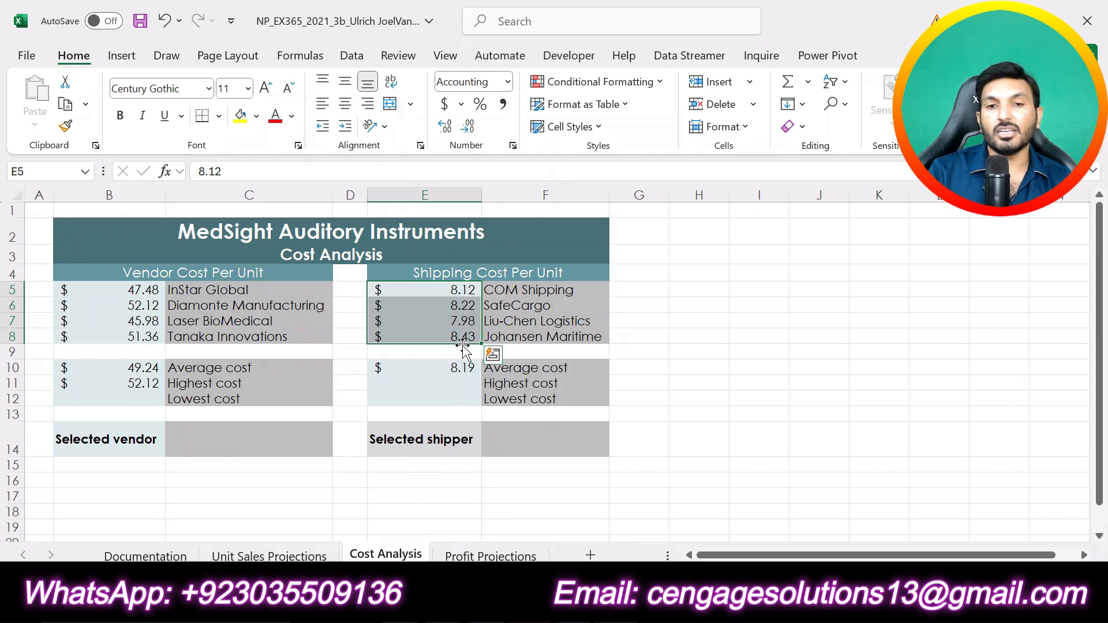
pyautogui.click(455, 381)
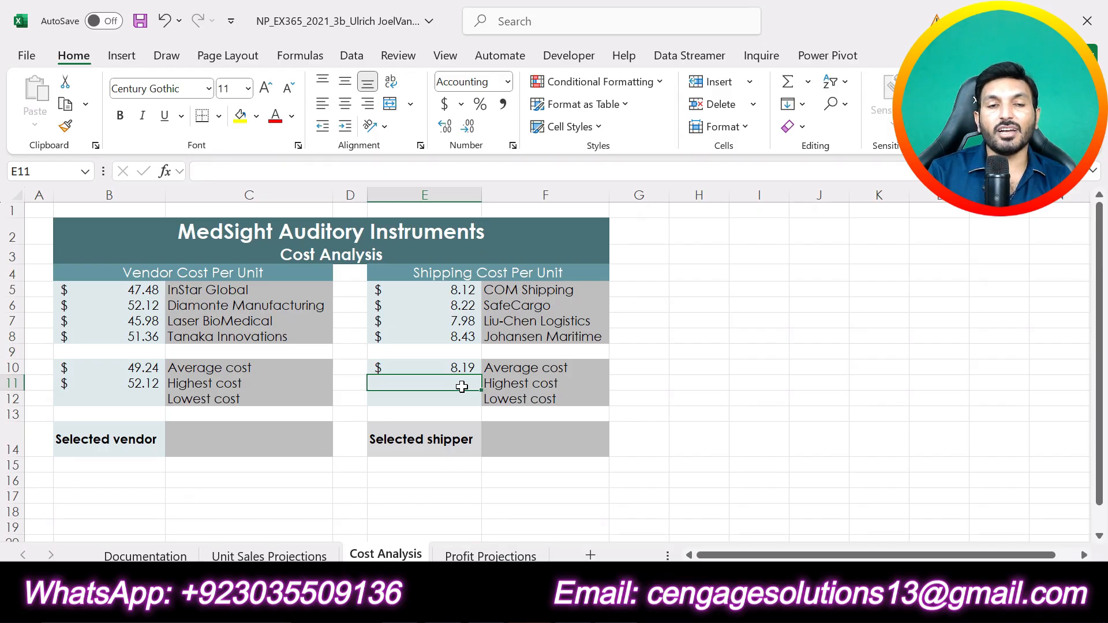
# Copy the MAX formula from B11 to E11, pasting only the formula, and clear the pending copy selection.
pyautogui.click(138, 383)
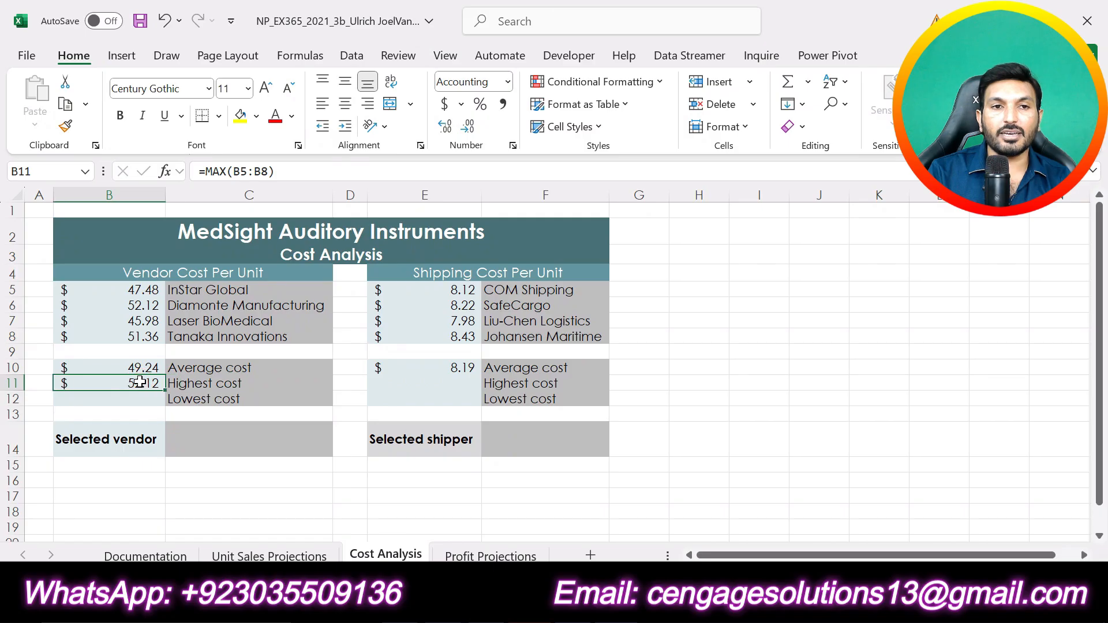
pyautogui.click(66, 105)
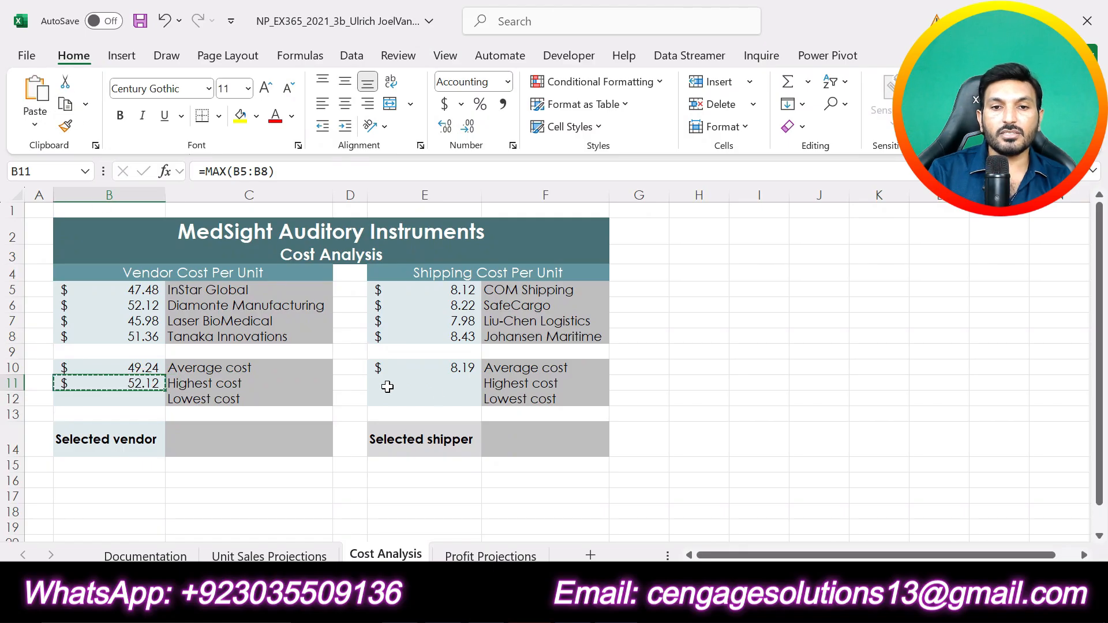
pyautogui.click(453, 384)
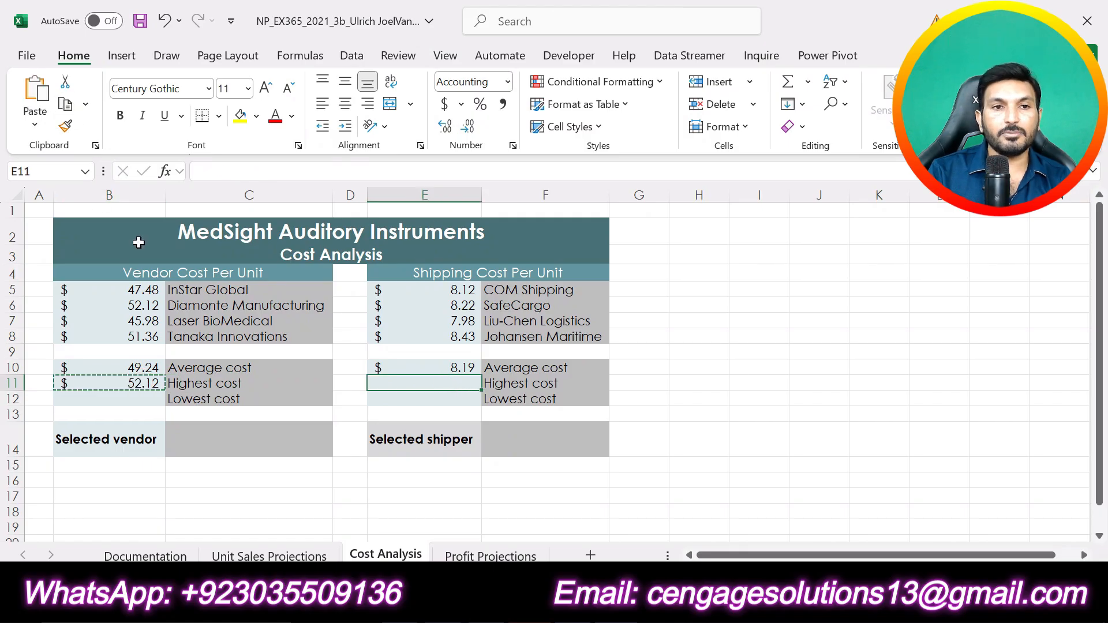
pyautogui.click(35, 124)
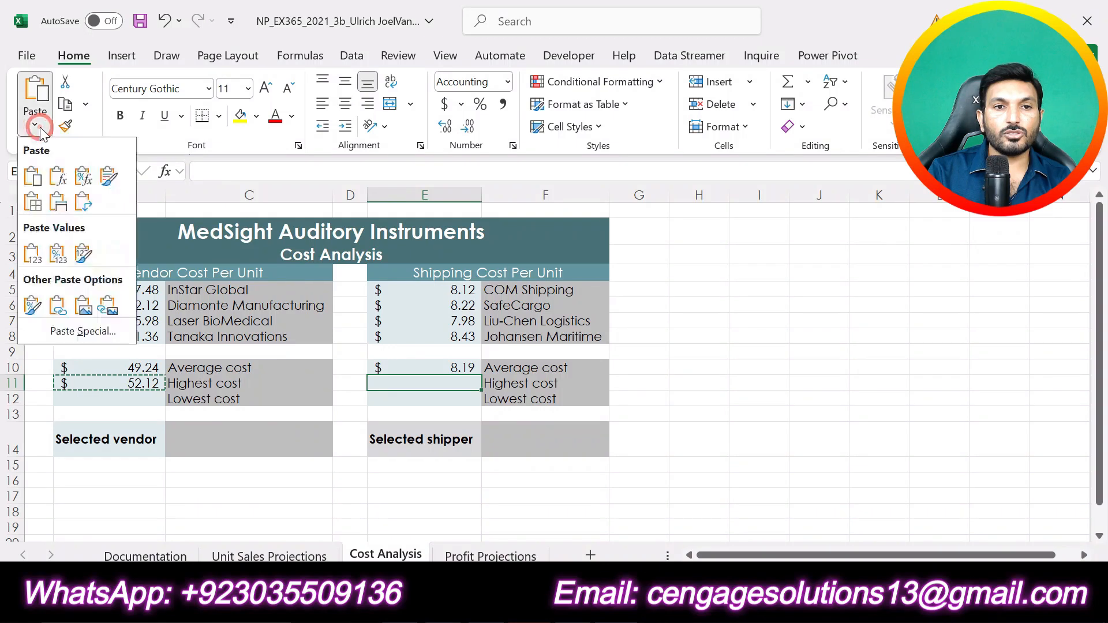
pyautogui.click(57, 186)
pyautogui.click(782, 465)
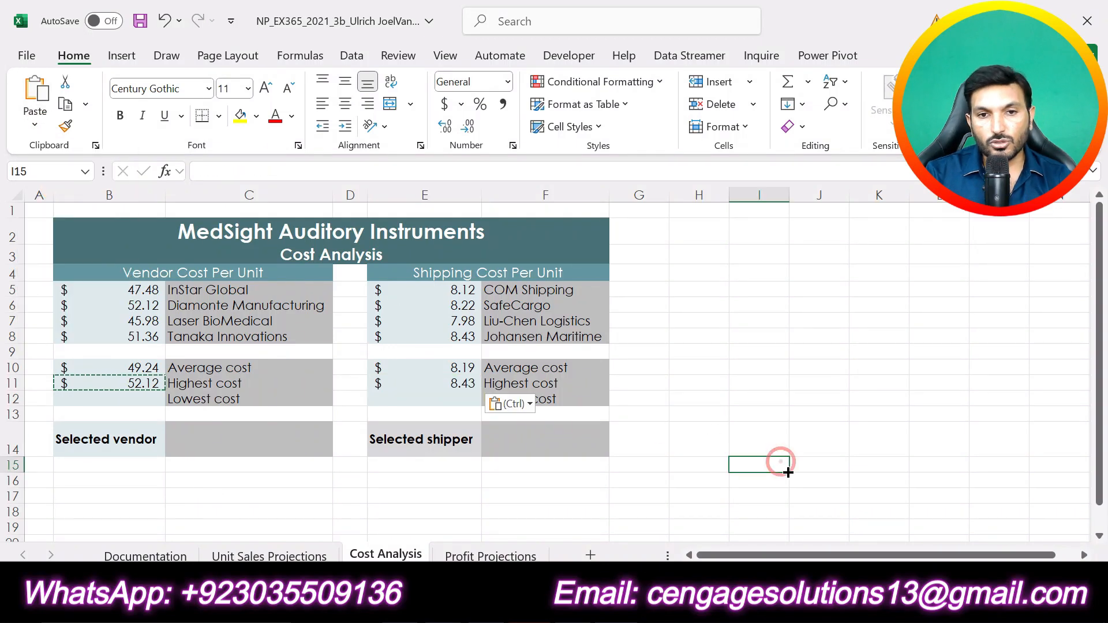
pyautogui.press('Escape')
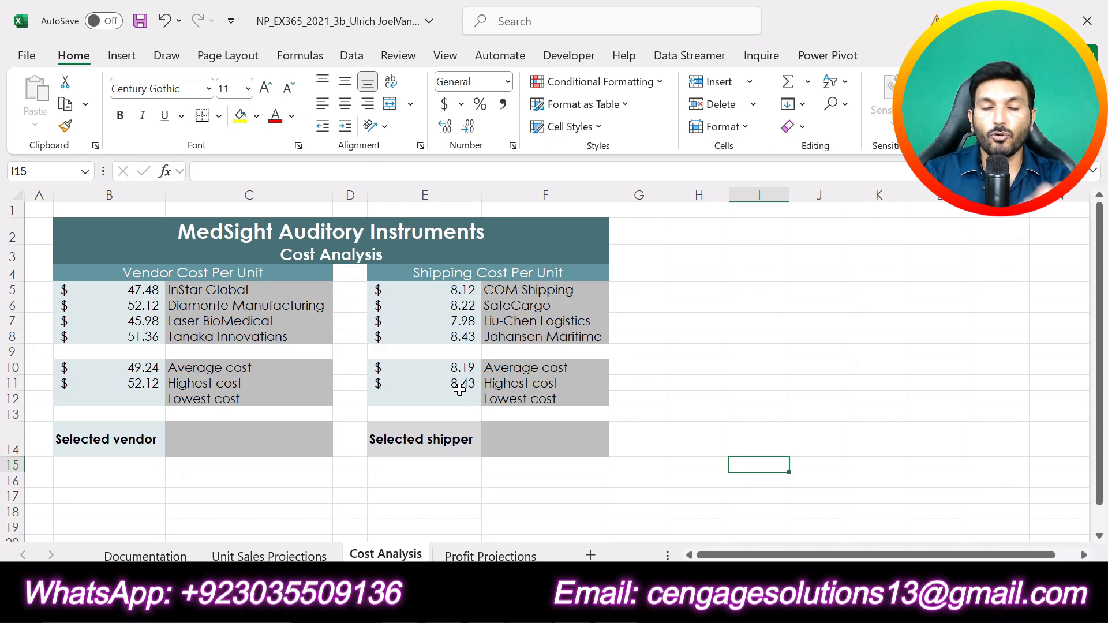
# Compare the highest shipping cost in E11 and its formula with the source range E5:E8.
pyautogui.moveTo(459, 290); pyautogui.dragTo(457, 338)
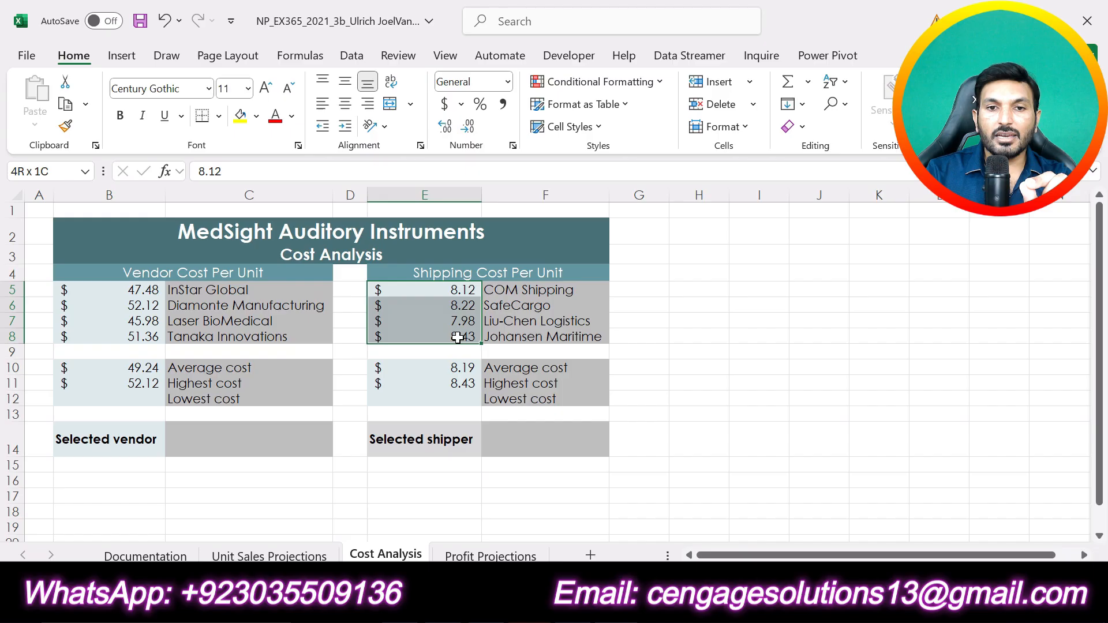
pyautogui.click(465, 385)
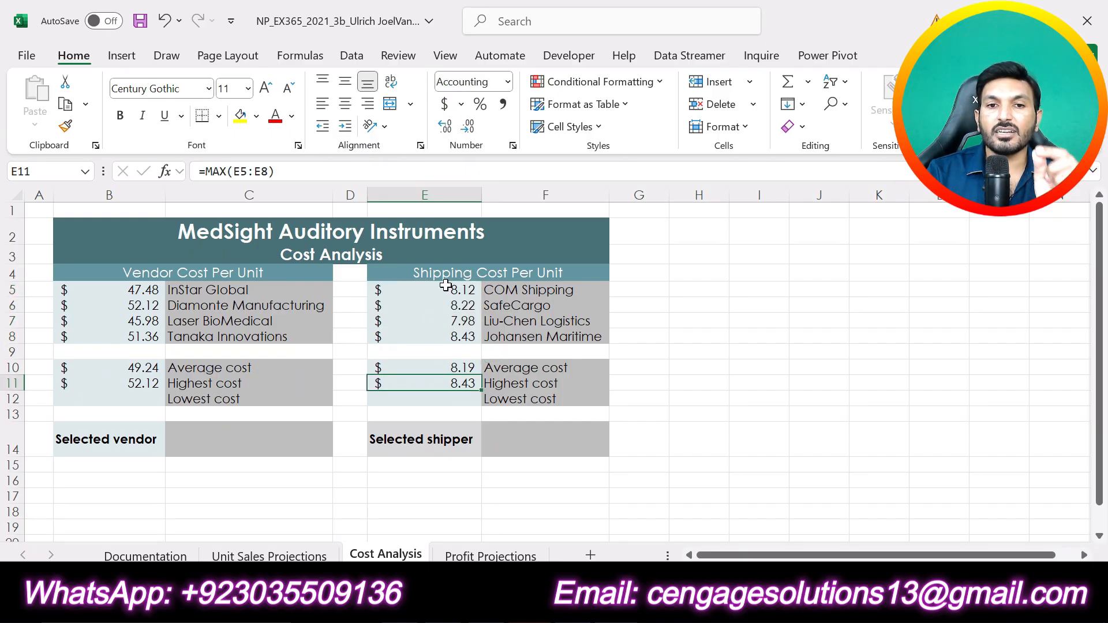
pyautogui.click(775, 411)
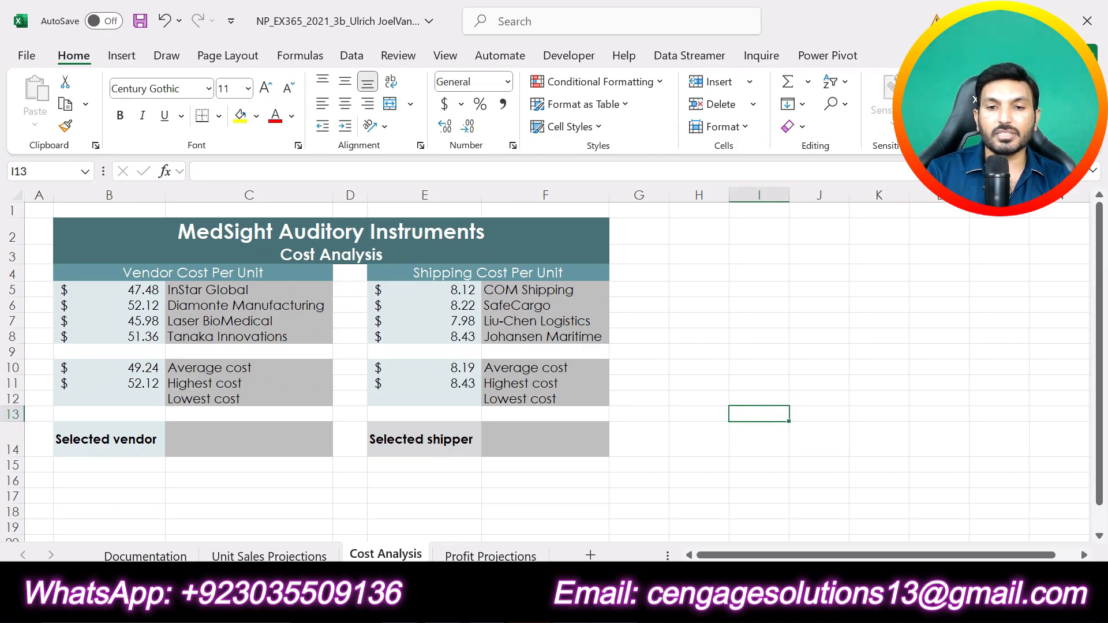
# In the Word instructions, undo the highlighting of step 6 and highlight all of step 7, the MIN function instruction, in yellow.
pyautogui.hotkey('alt', 'Tab')
pyautogui.hotkey('ctrl', 'z')
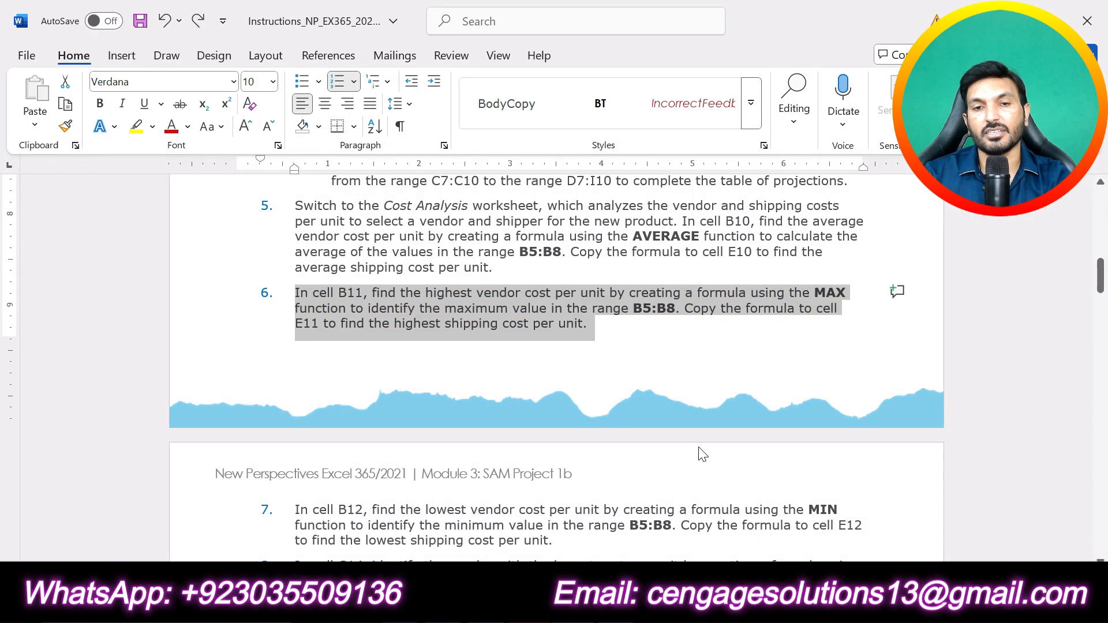
pyautogui.scroll(-4, 703, 455)
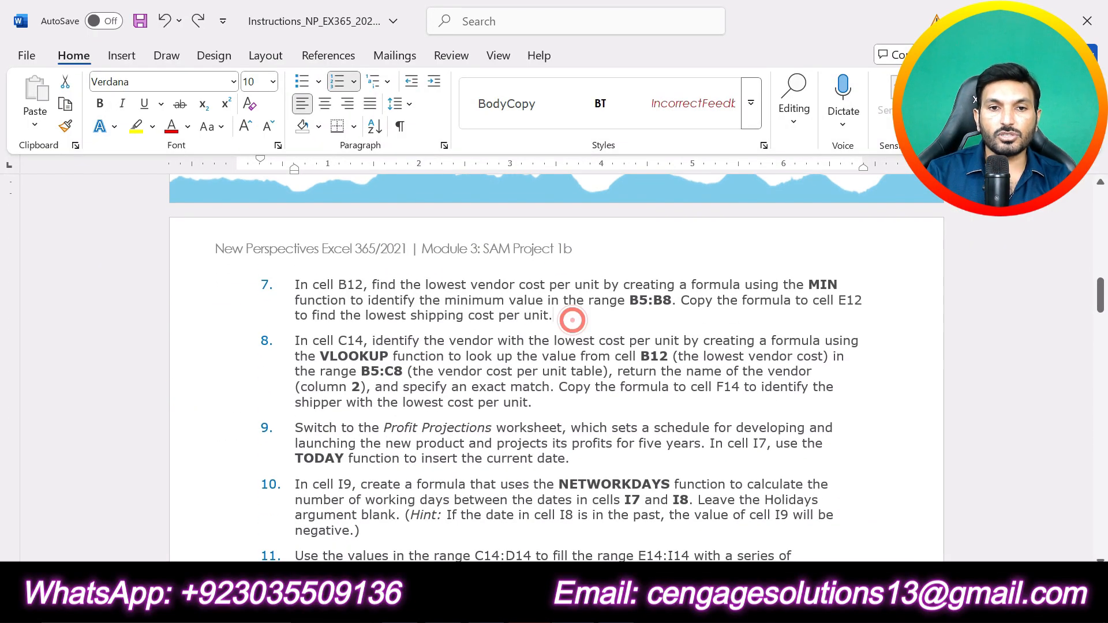
pyautogui.moveTo(569, 317); pyautogui.dragTo(295, 284)
pyautogui.click(373, 255)
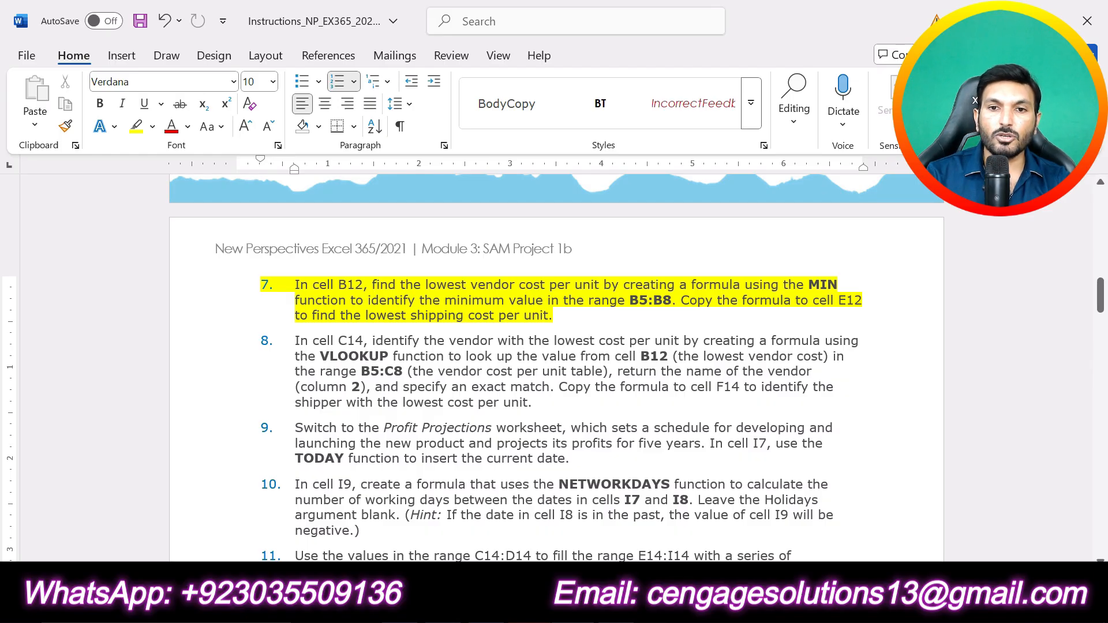
# Check the MIN range B5:B8 in step 7, and locate that range and target cells B12 and E12 on the Excel worksheet.
pyautogui.moveTo(629, 300); pyautogui.dragTo(680, 300)
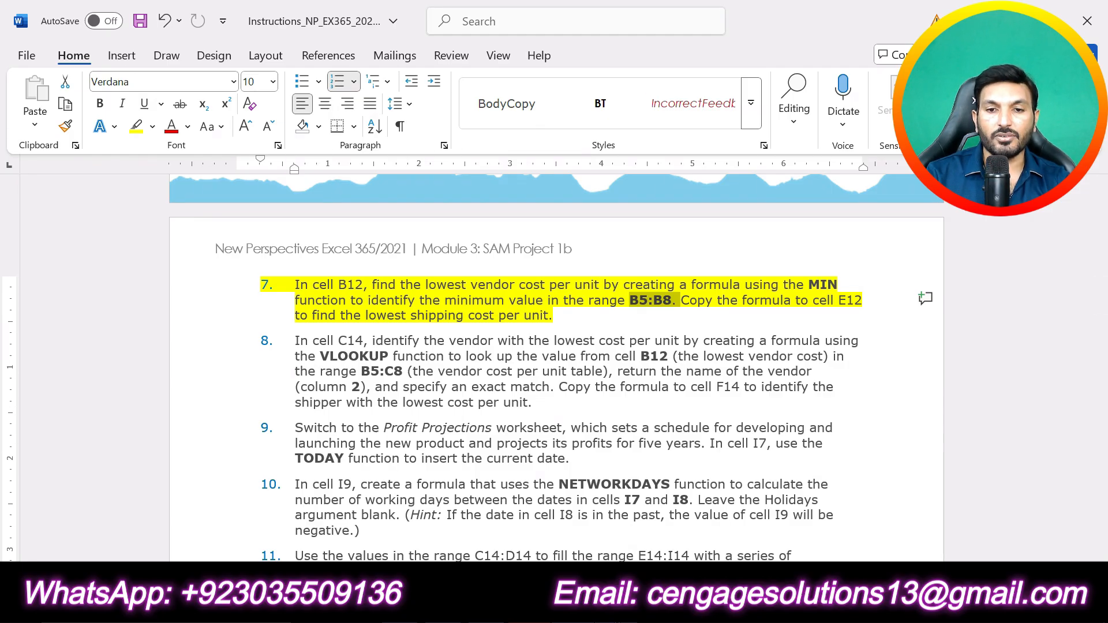
pyautogui.hotkey('alt', 'Tab')
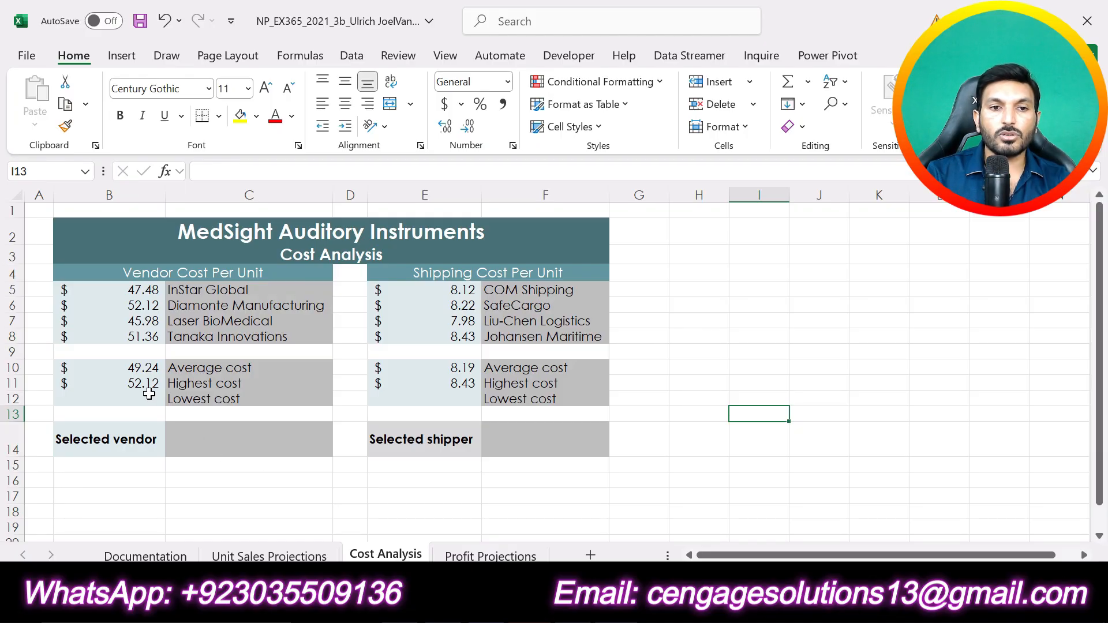
pyautogui.moveTo(145, 289); pyautogui.dragTo(168, 336)
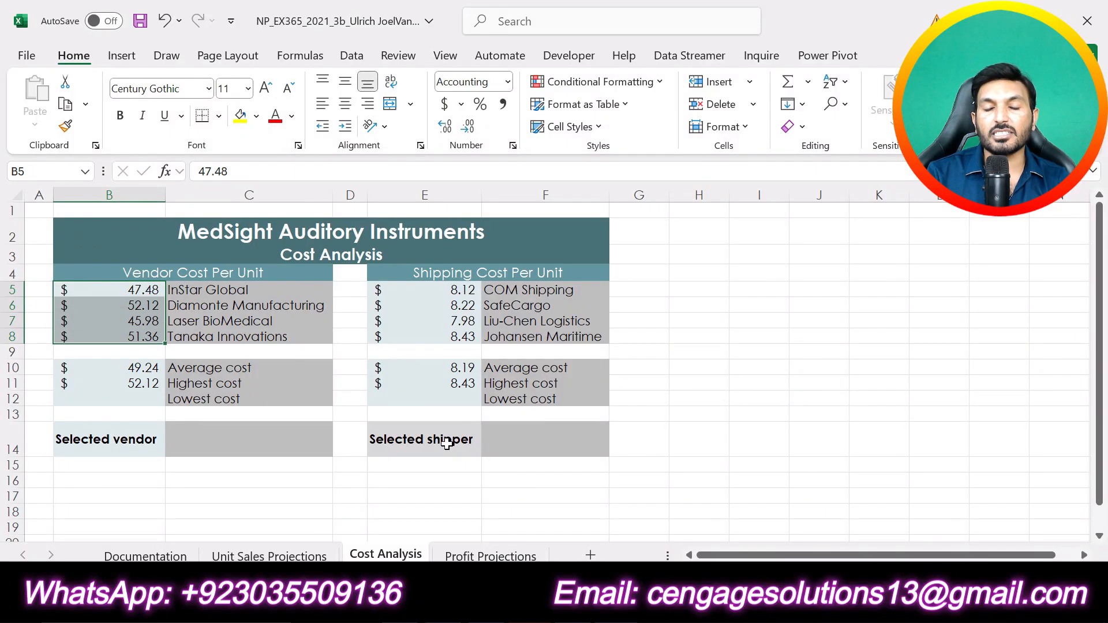
pyautogui.click(135, 399)
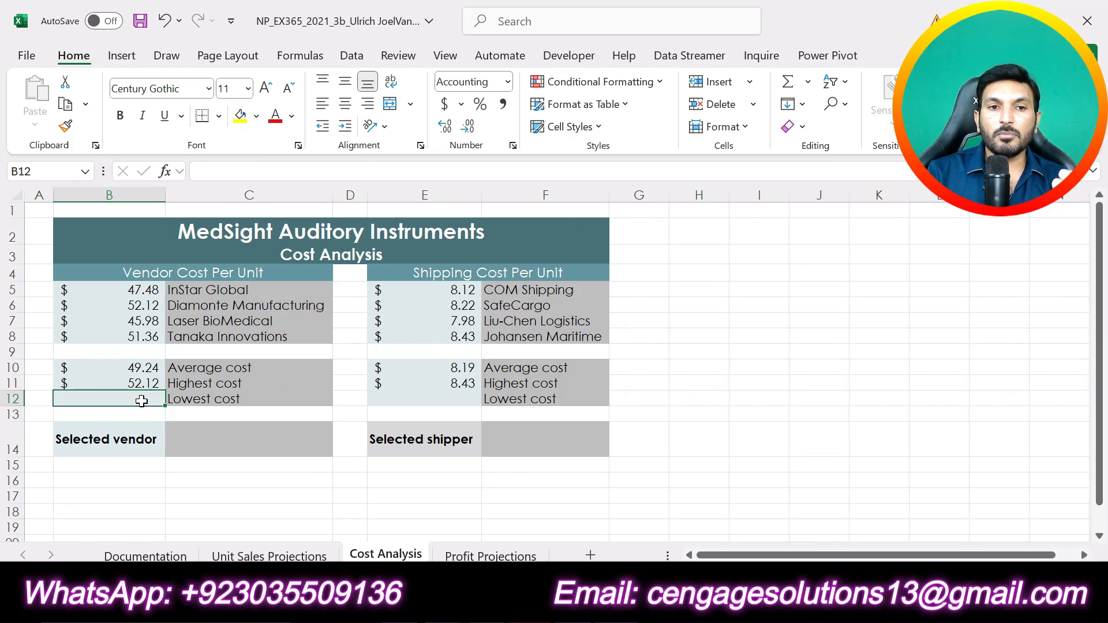
pyautogui.click(453, 398)
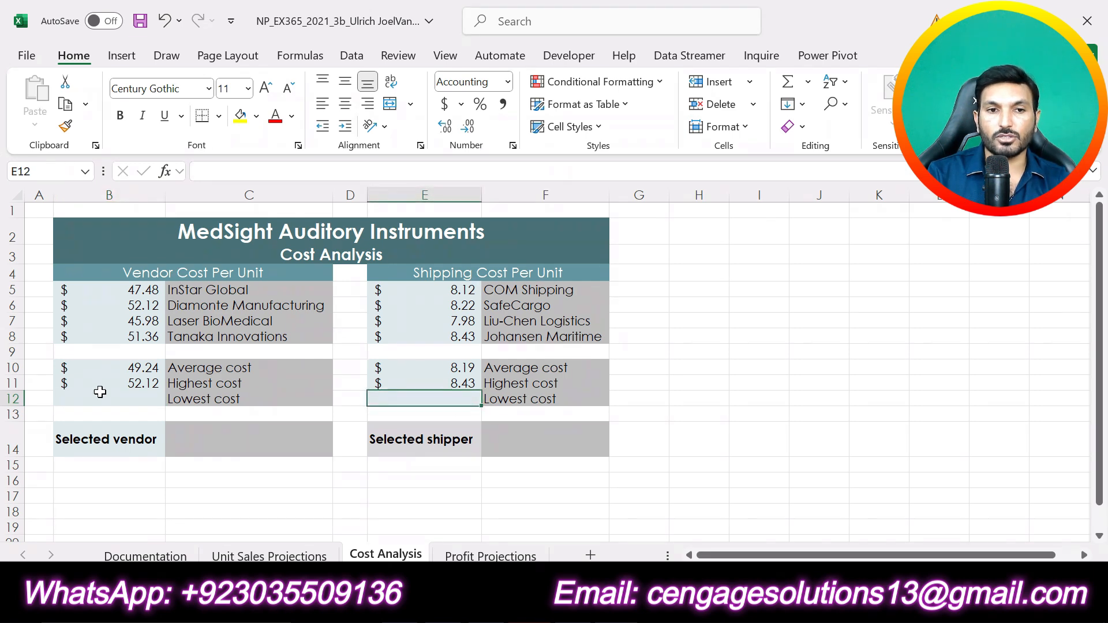
# Enter a formula in cell B12 using the MIN function to find the lowest vendor cost in the range B5:B8.
pyautogui.click(141, 402)
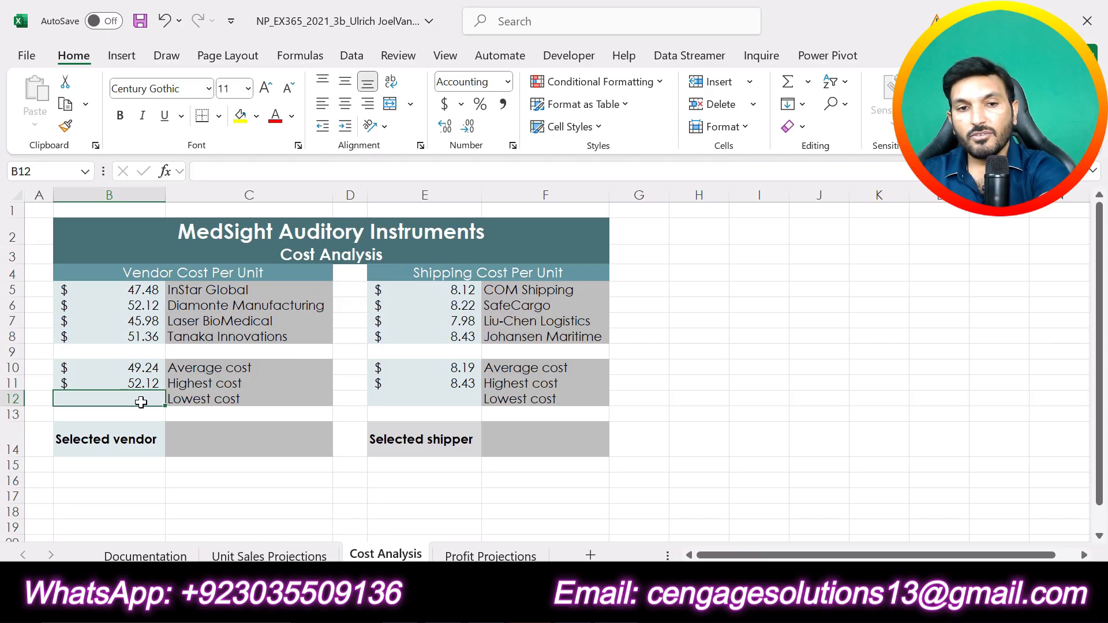
pyautogui.write('=min')
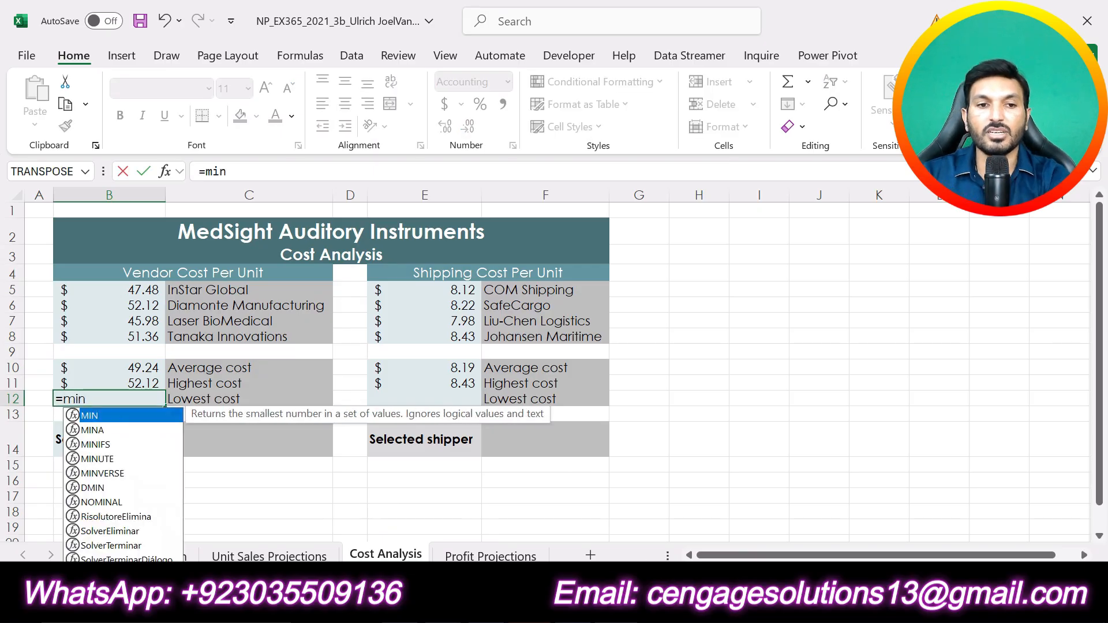
pyautogui.doubleClick(98, 415)
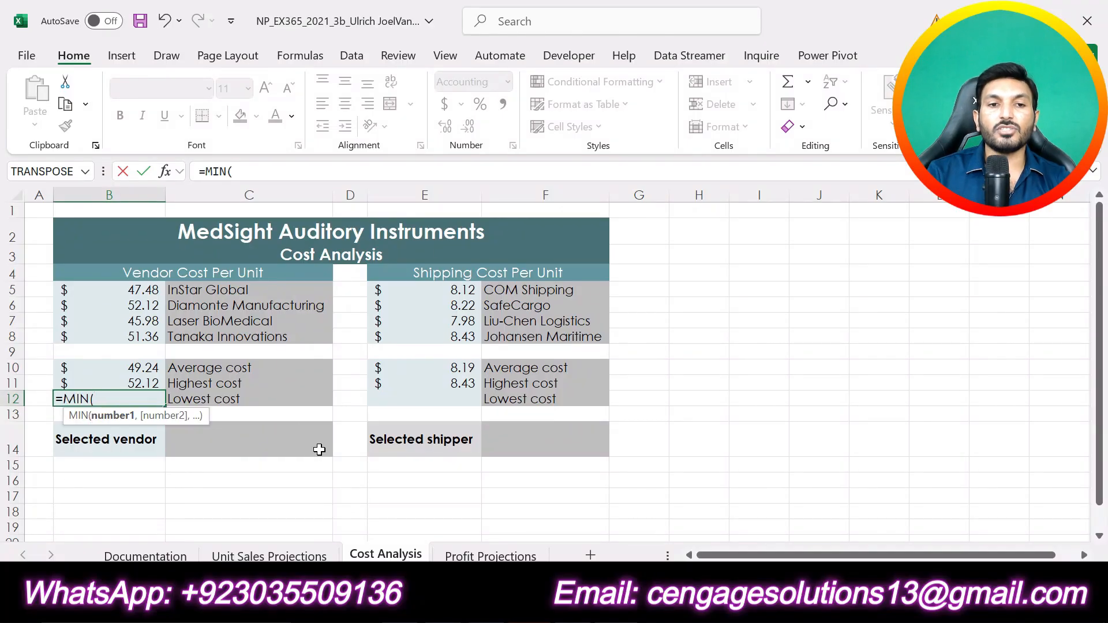
pyautogui.click(148, 287)
pyautogui.moveTo(148, 287); pyautogui.dragTo(146, 337)
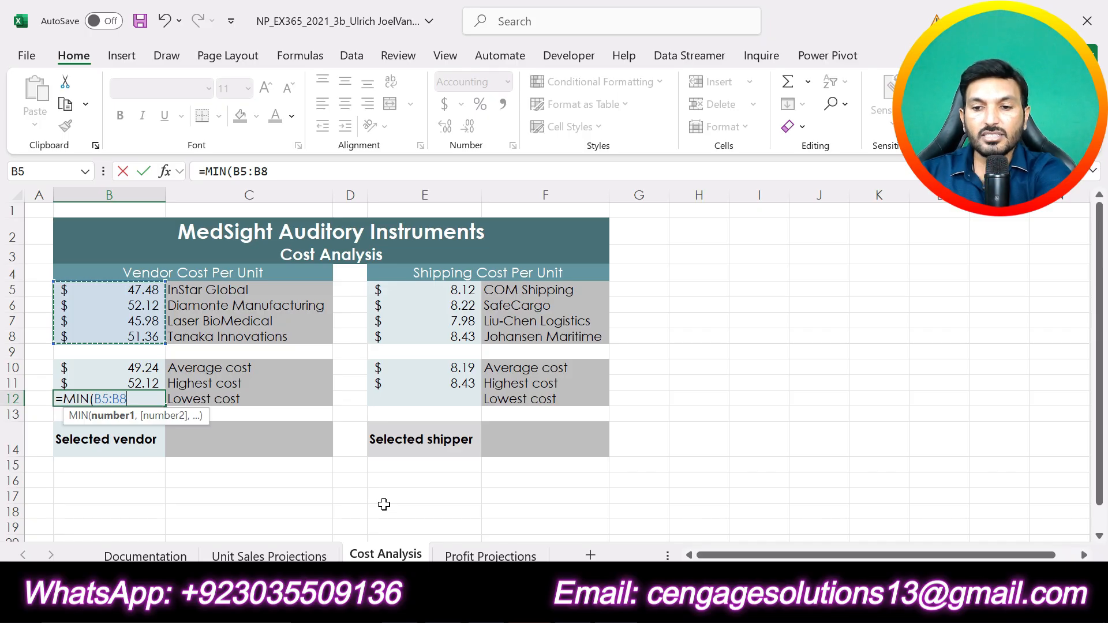
pyautogui.press('Return')
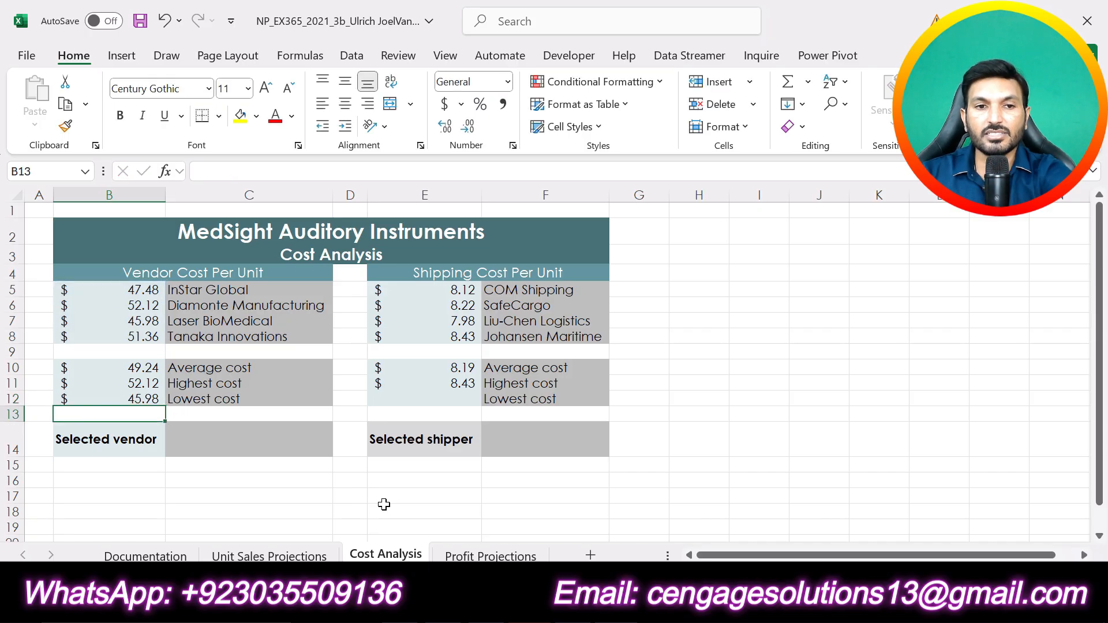
# Compare the lowest vendor cost in B12 and its MIN formula with the source range B5:B8.
pyautogui.click(147, 399)
pyautogui.click(143, 284)
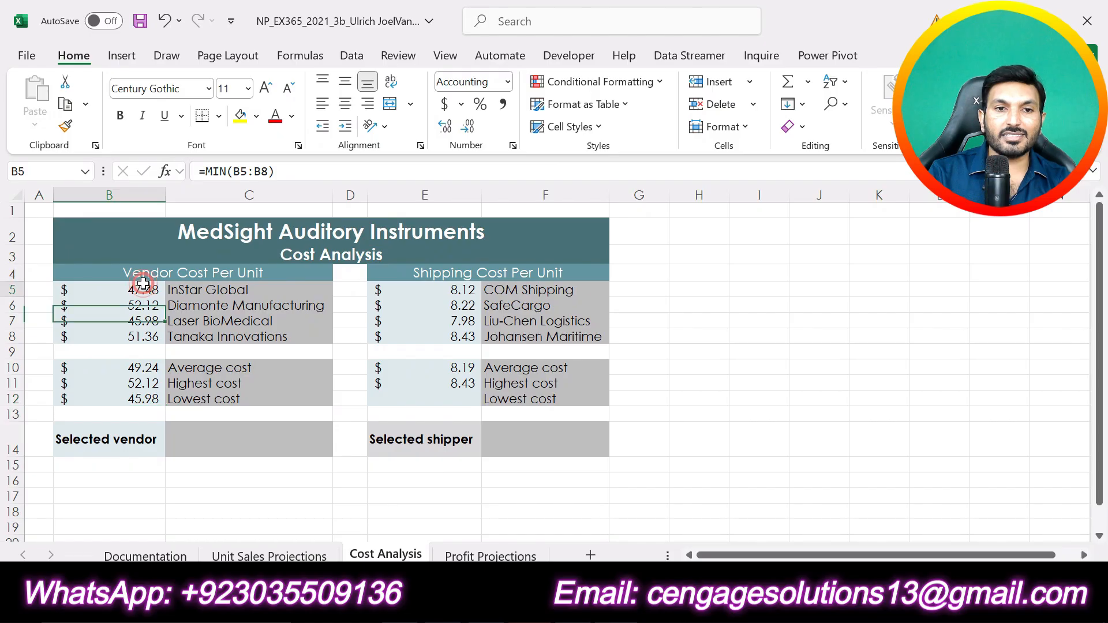
pyautogui.moveTo(143, 283); pyautogui.dragTo(153, 330)
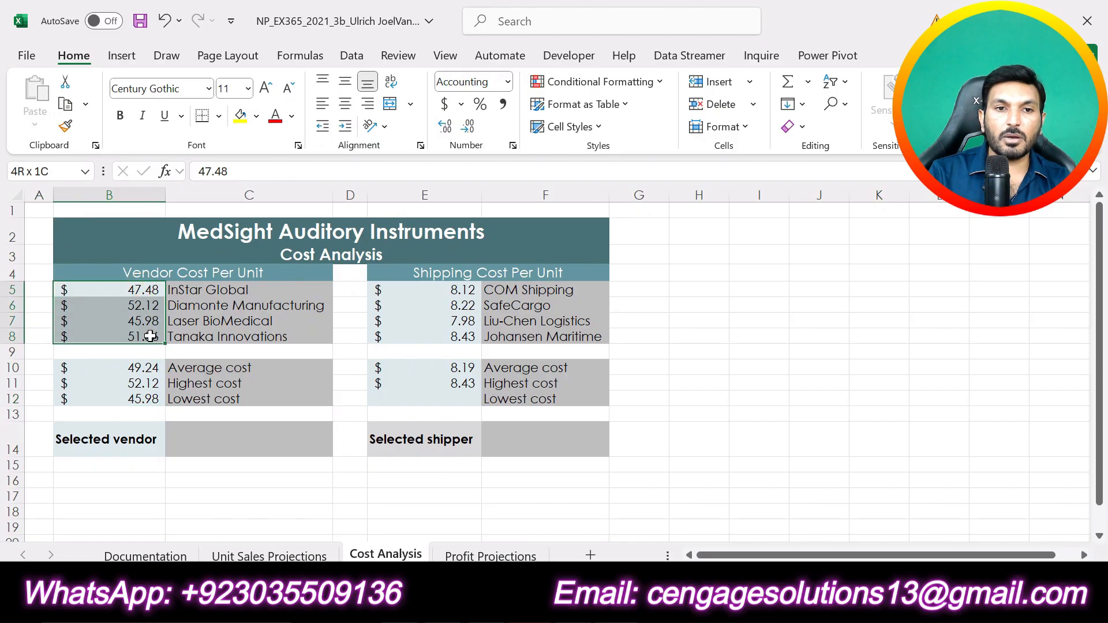
pyautogui.click(130, 398)
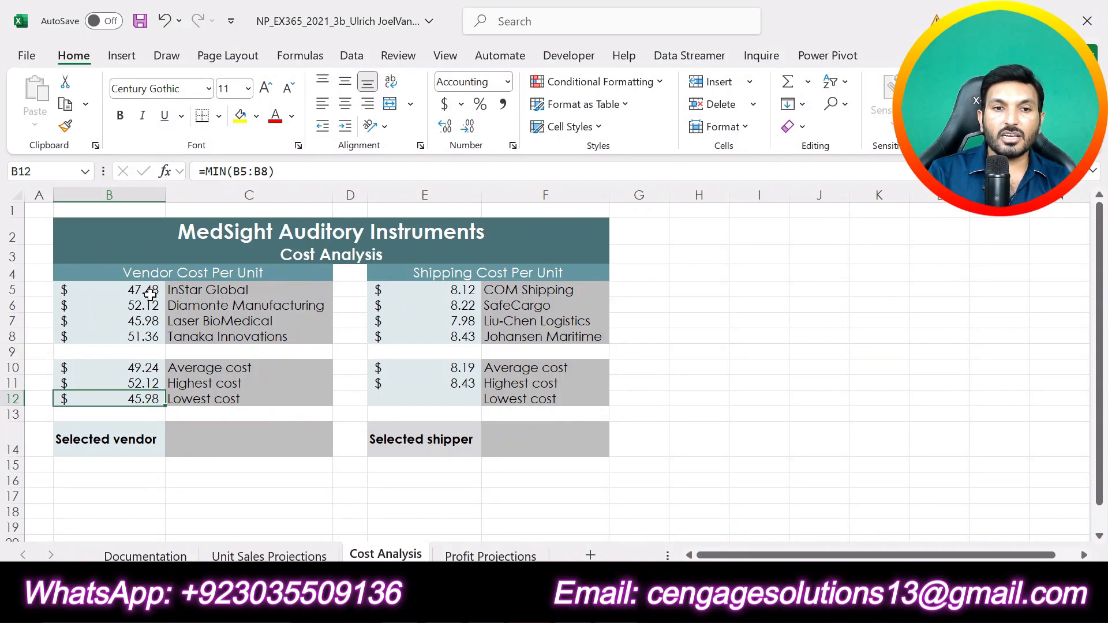
pyautogui.moveTo(149, 291); pyautogui.dragTo(148, 333)
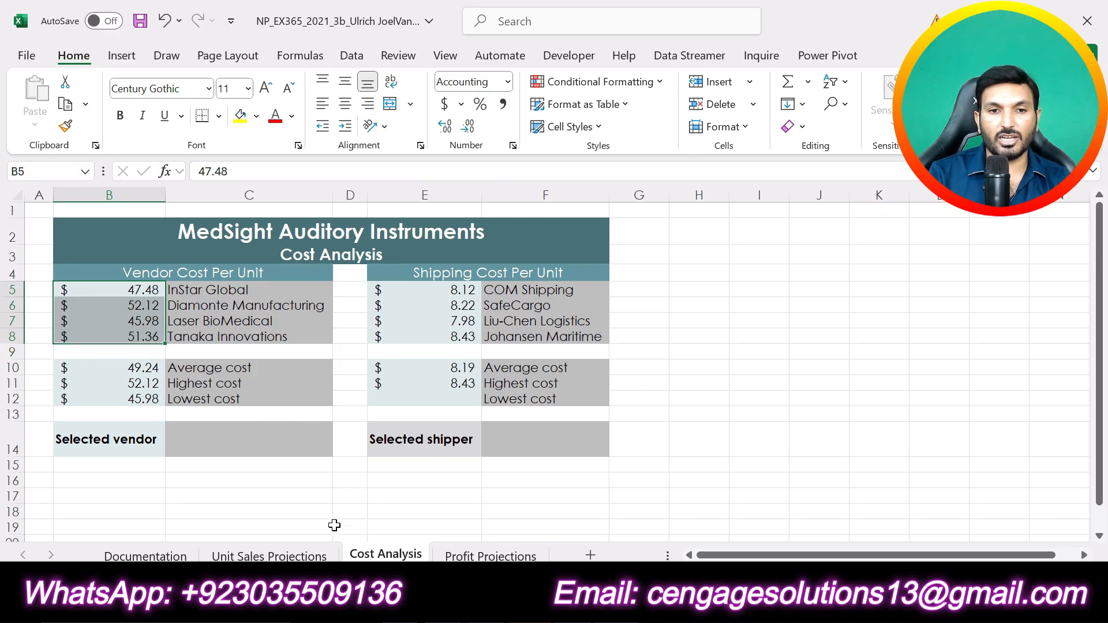
# Copy the MIN formula from cell B12 to cell E12 to find the lowest shipping cost per unit.
pyautogui.click(306, 518)
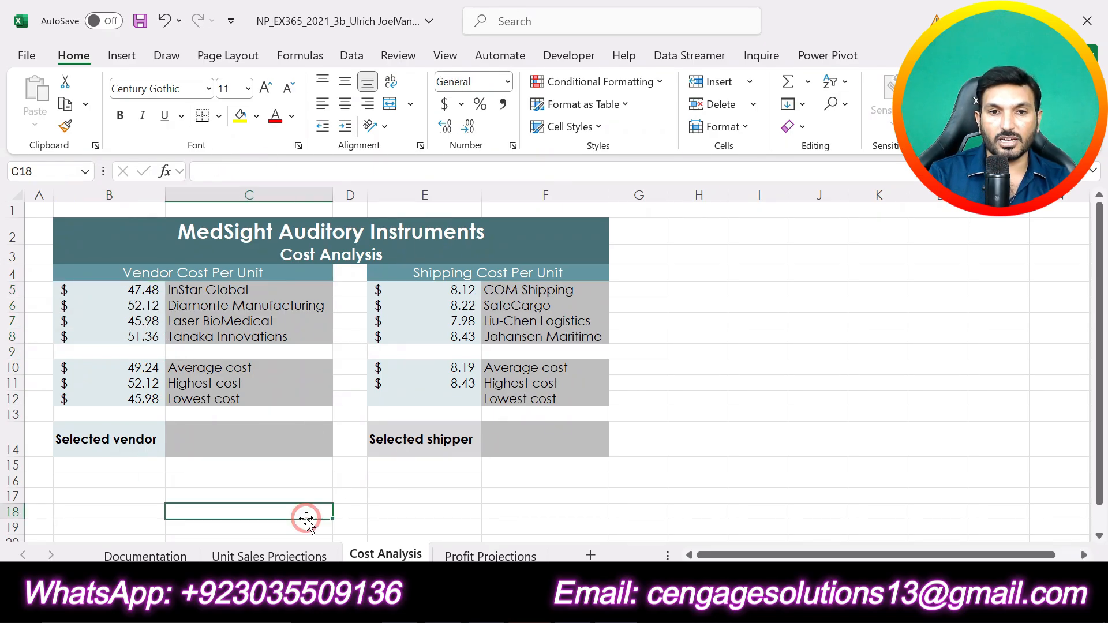
pyautogui.click(154, 399)
pyautogui.click(65, 104)
pyautogui.click(459, 395)
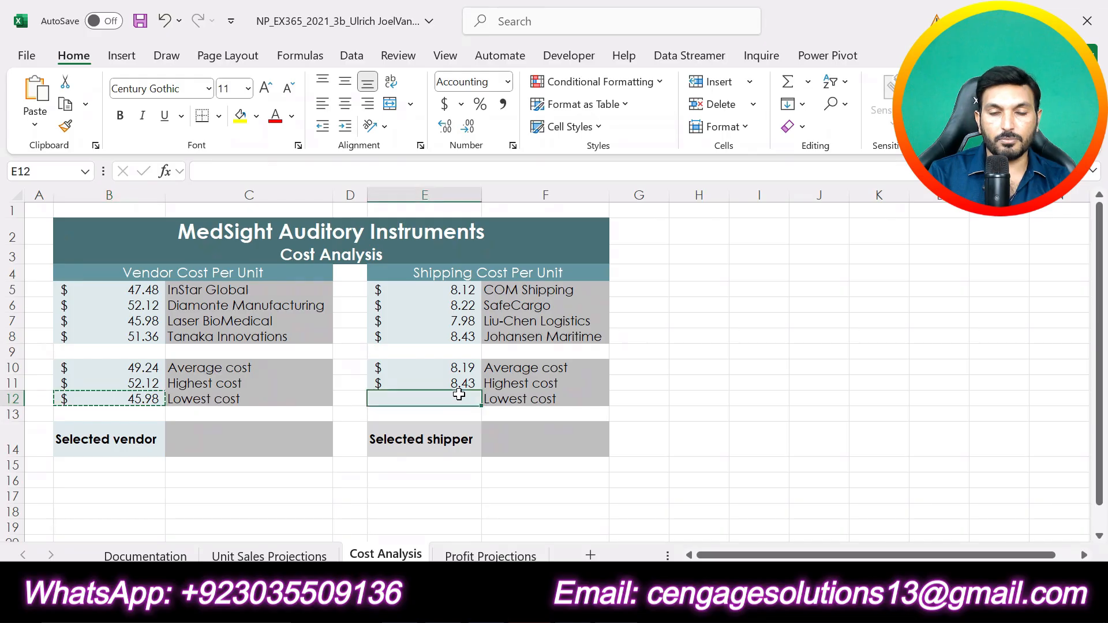
pyautogui.click(34, 124)
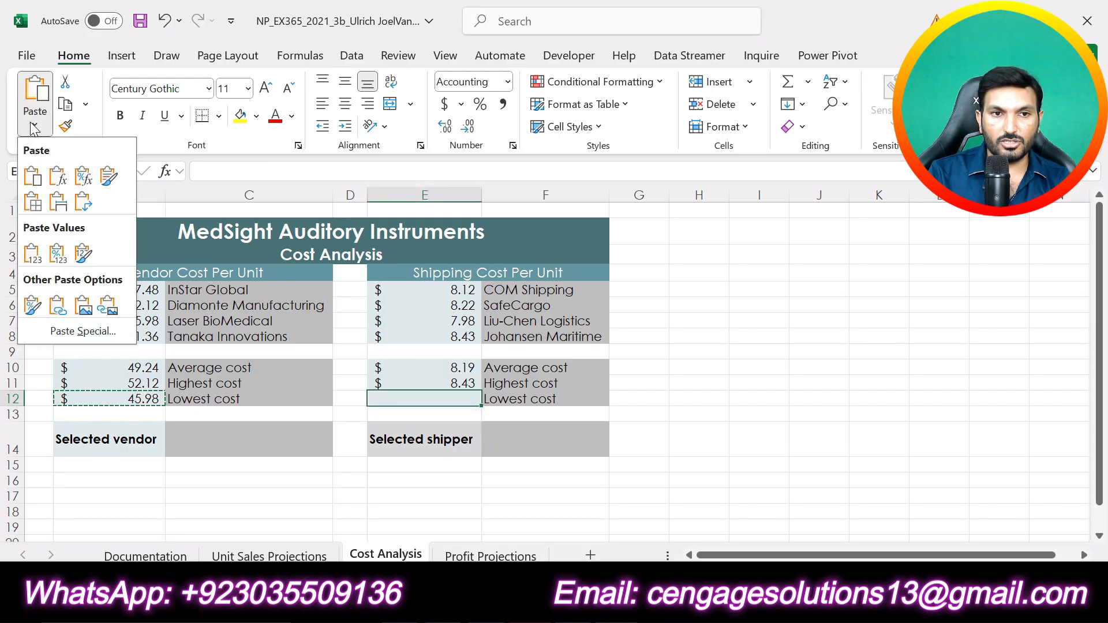
pyautogui.click(62, 190)
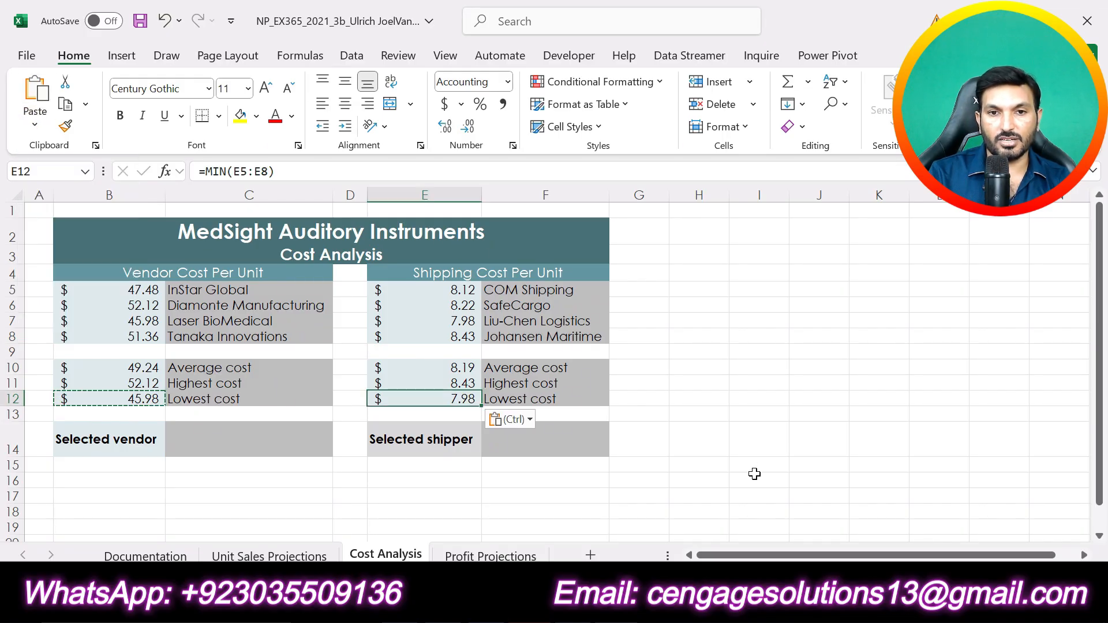
pyautogui.click(753, 479)
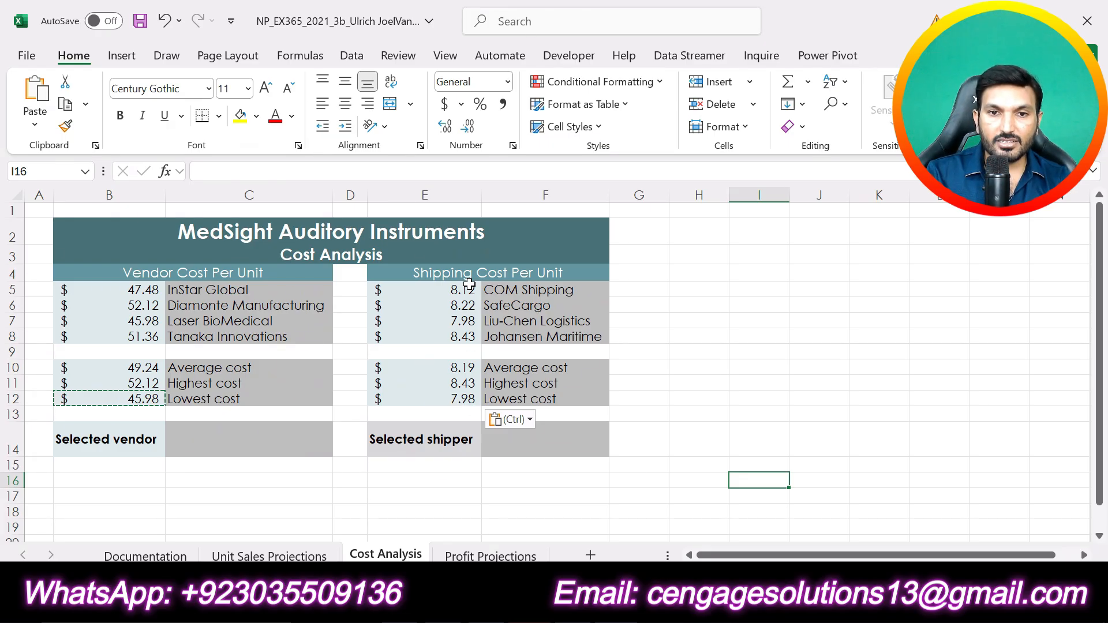
# Compare the lowest shipping cost in E12 and its MIN formula with the source range E5:E8.
pyautogui.moveTo(469, 284); pyautogui.dragTo(465, 338)
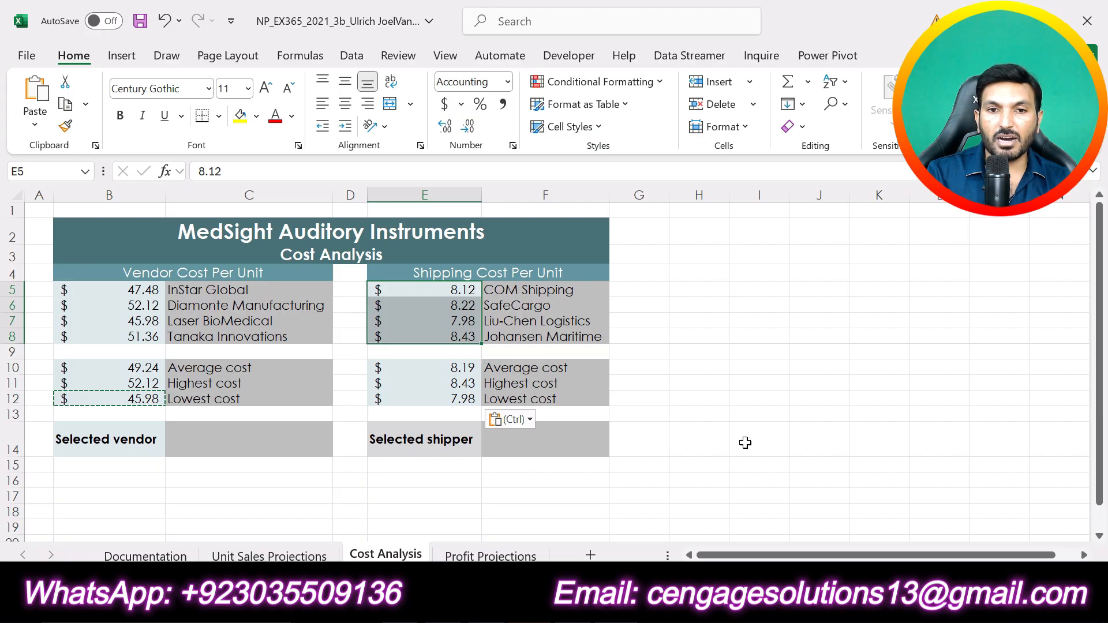
pyautogui.click(845, 465)
pyautogui.click(462, 399)
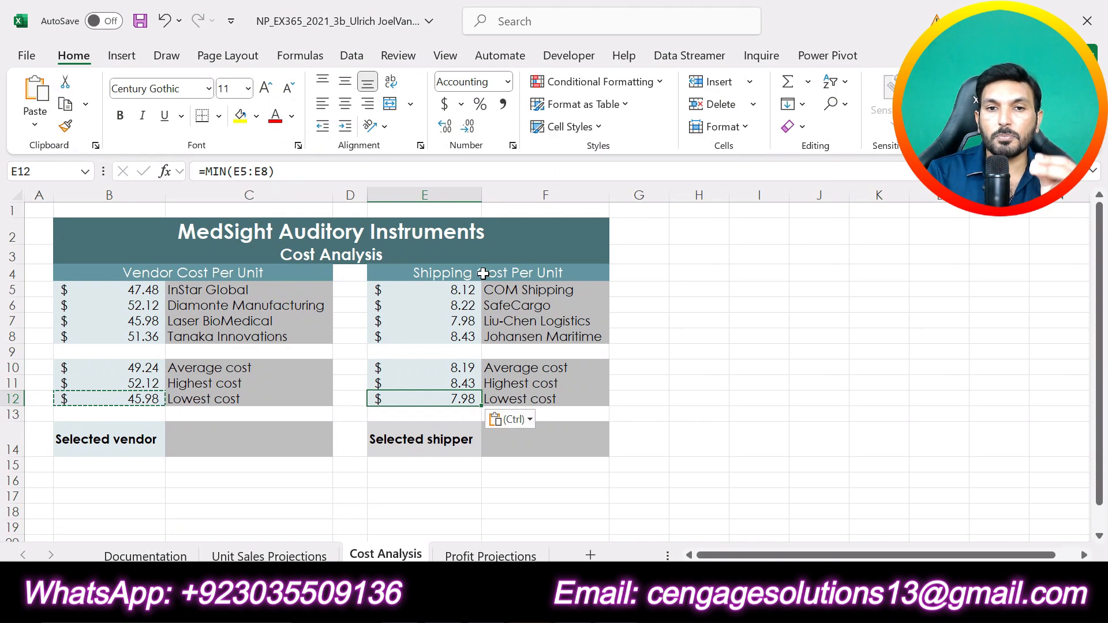
pyautogui.click(860, 439)
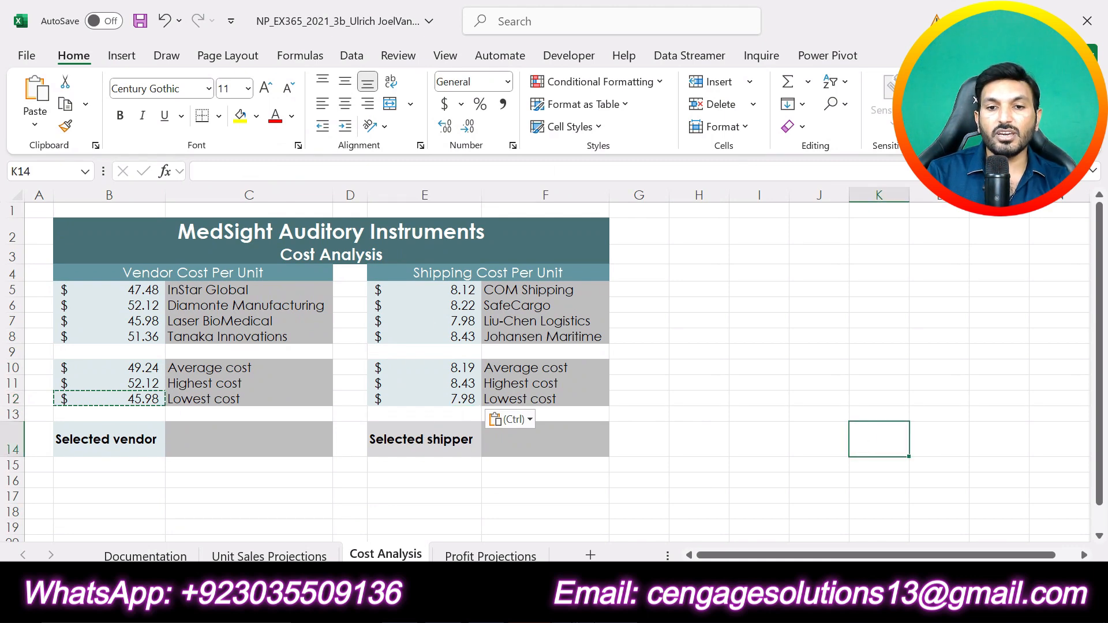
# Switch to the Word instructions, undo the yellow highlighting of step 7, and return to the Excel workbook.
pyautogui.hotkey('alt', 'Tab')
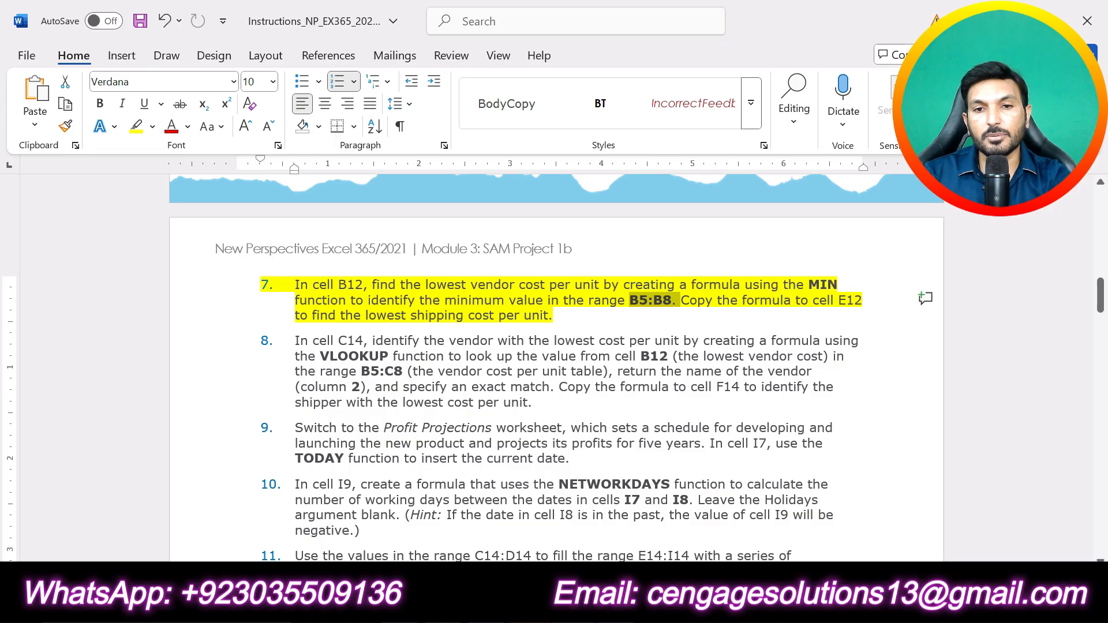
pyautogui.hotkey('ctrl', 'z')
pyautogui.hotkey('alt', 'Tab')
pyautogui.click(726, 414)
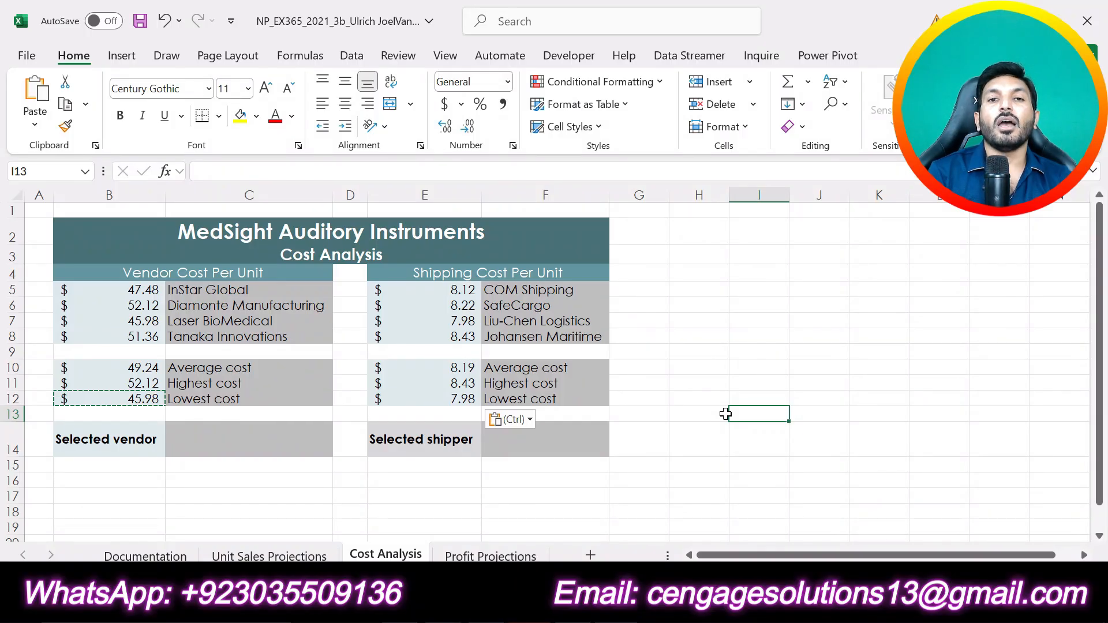
pyautogui.click(781, 306)
pyautogui.click(760, 466)
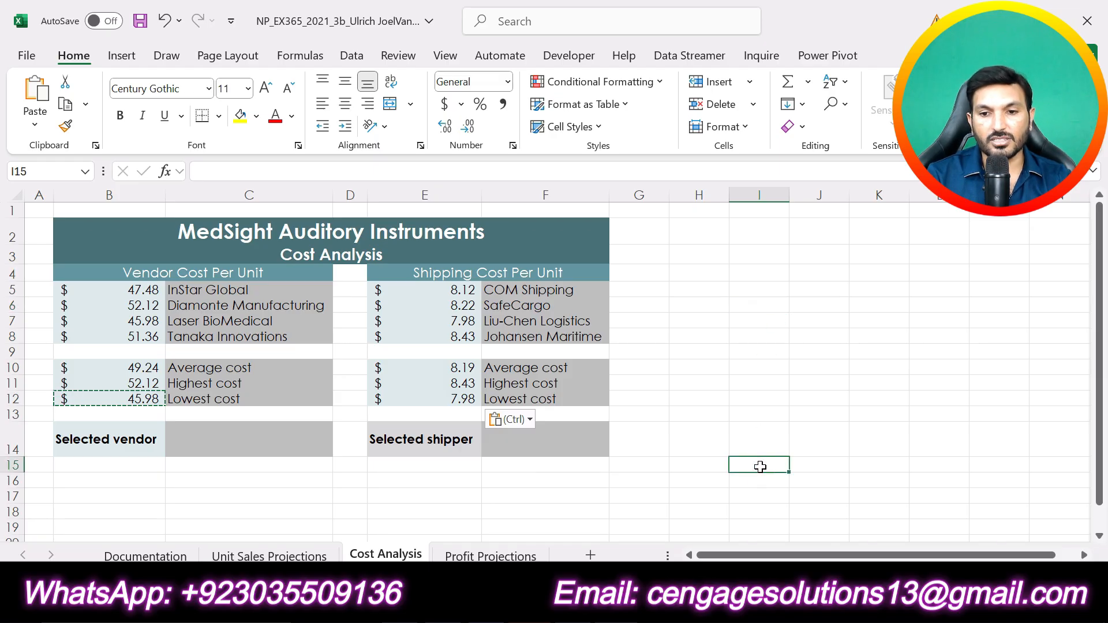